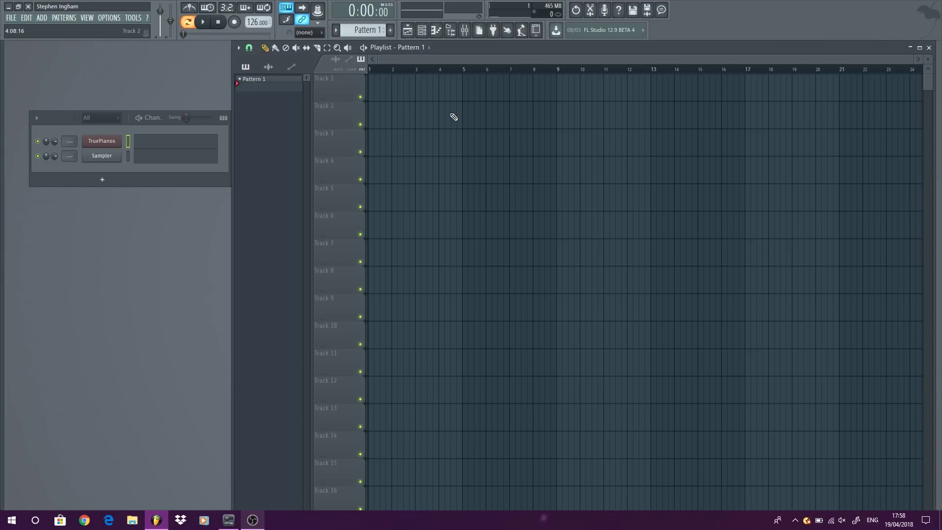
Open the Sampler channel's piano roll and stamp a Major scale starting on C4 at bar 1
right_click(112, 158)
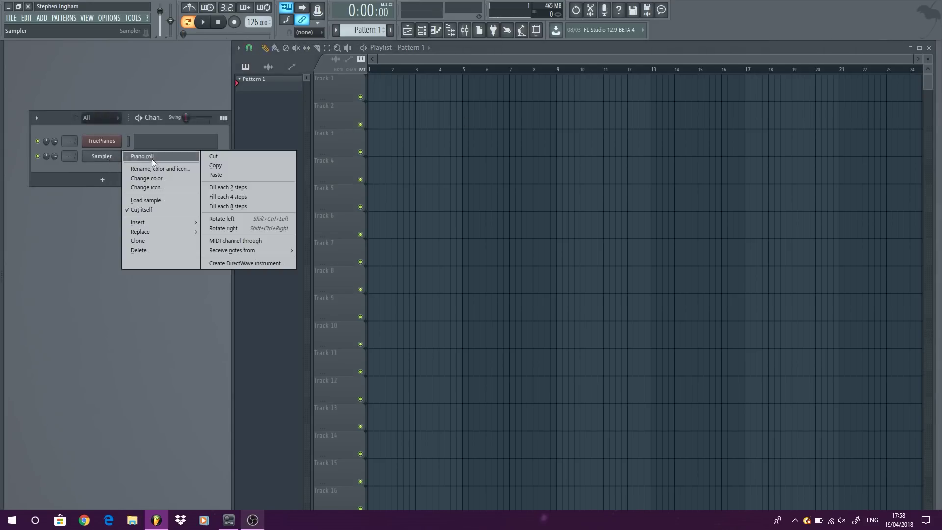
left_click(152, 158)
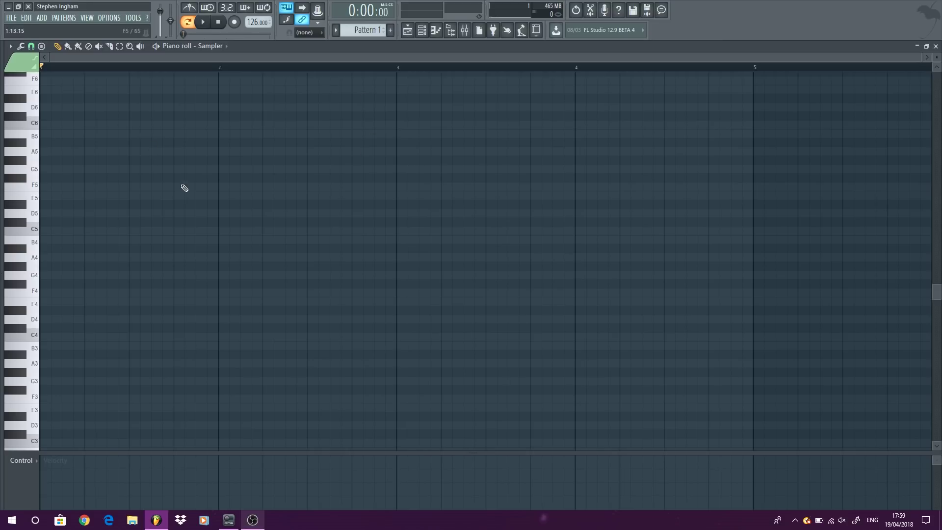
left_click(10, 46)
mouse_move(42, 87)
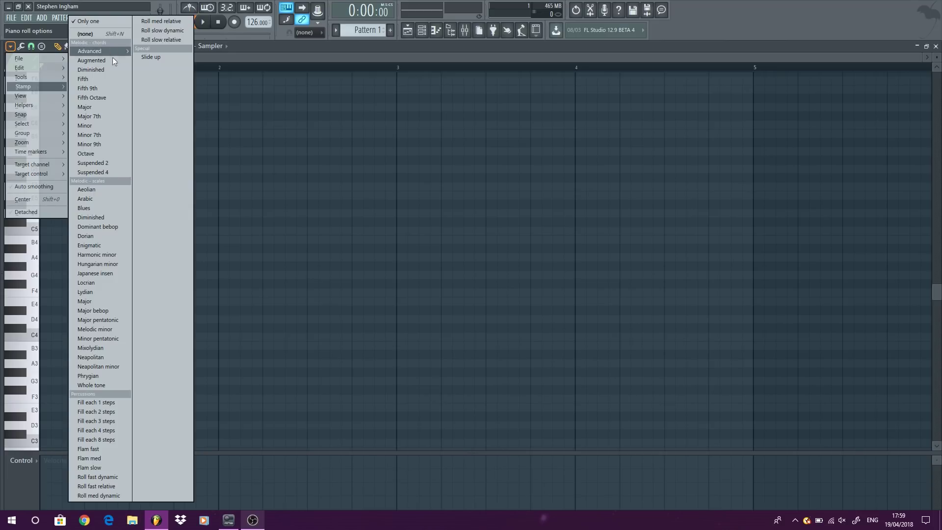
mouse_move(125, 48)
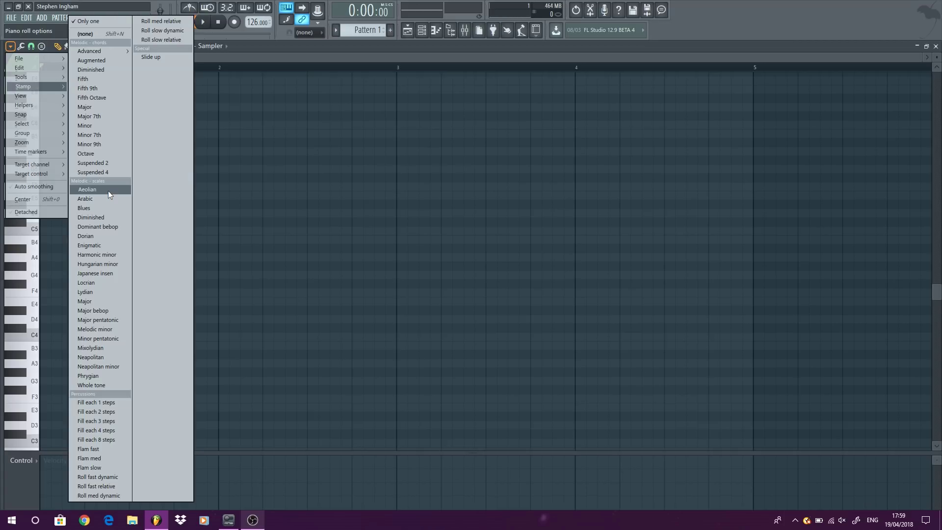
left_click(90, 303)
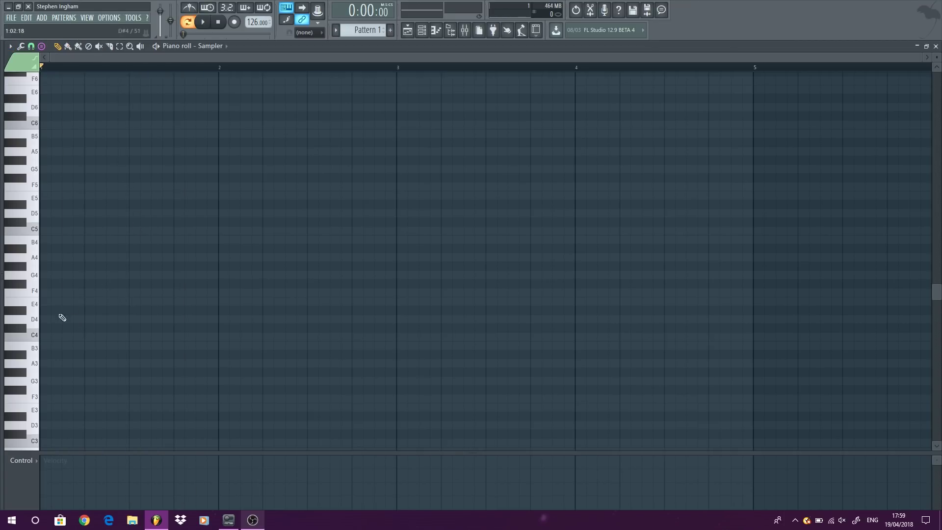
left_click(44, 338)
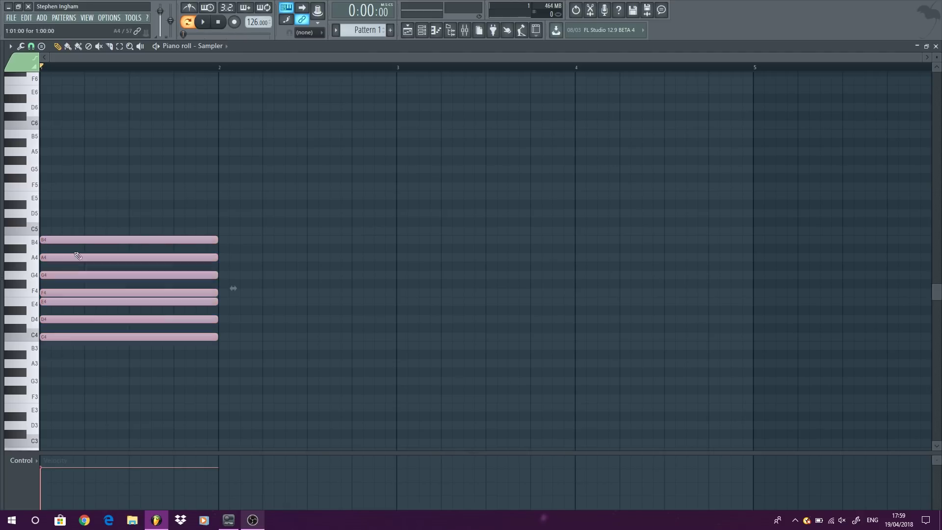
Copy the C major scale notes to bar 3 starting on F#4 and delete the copy
scroll(83, 343, "down", 3)
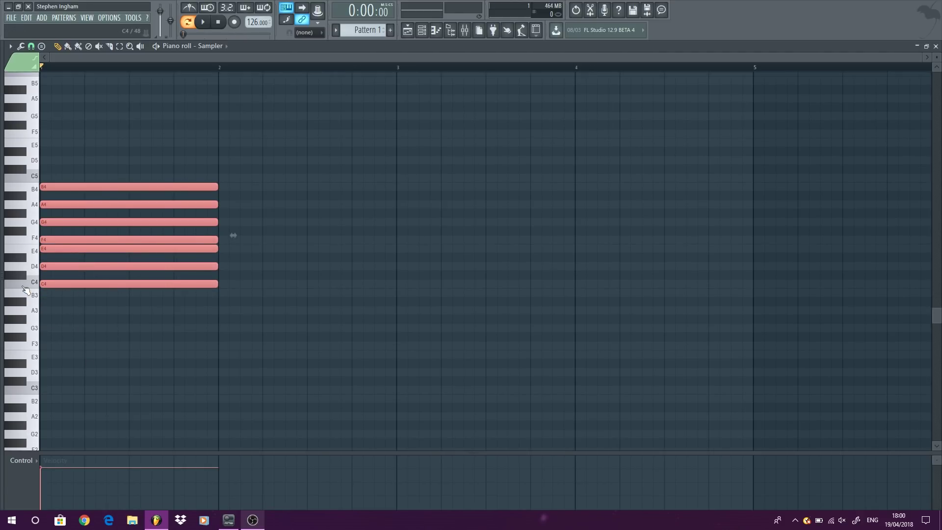
mouse_move(50, 284)
left_mouse_down()
mouse_move(406, 269)
mouse_move(412, 193)
mouse_move(412, 240)
left_mouse_up()
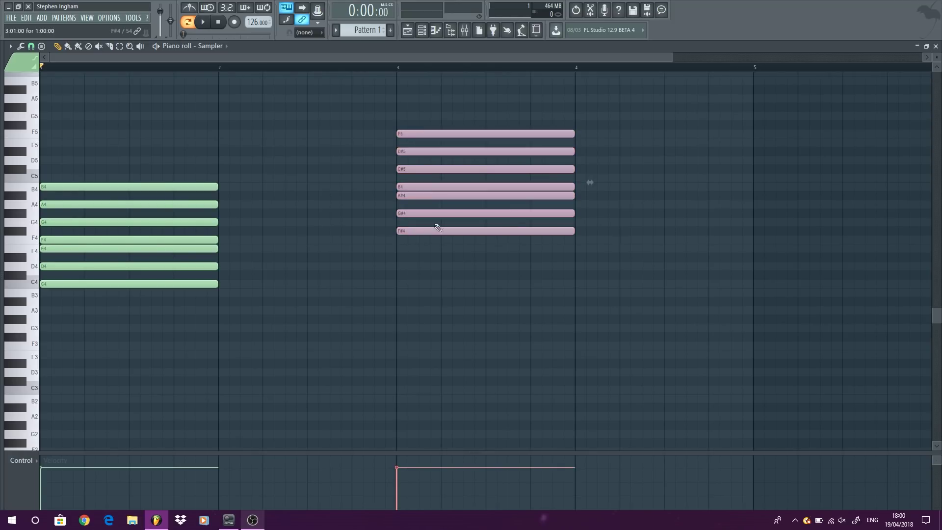
key("Delete")
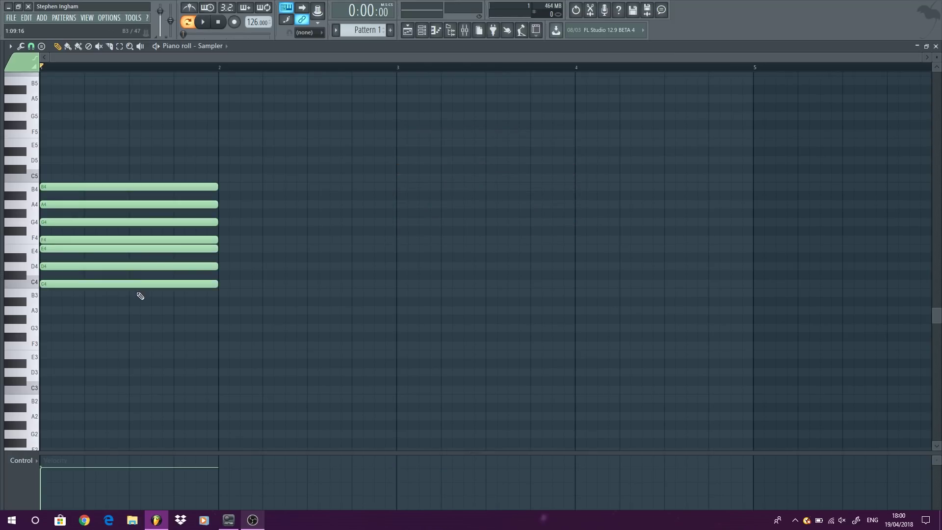
Copy the C major scale one octave higher in bar 1, starting on C5, and delete the copy
left_click(108, 283)
left_click_drag(108, 282, 93, 182)
scroll(113, 162, "up", 2)
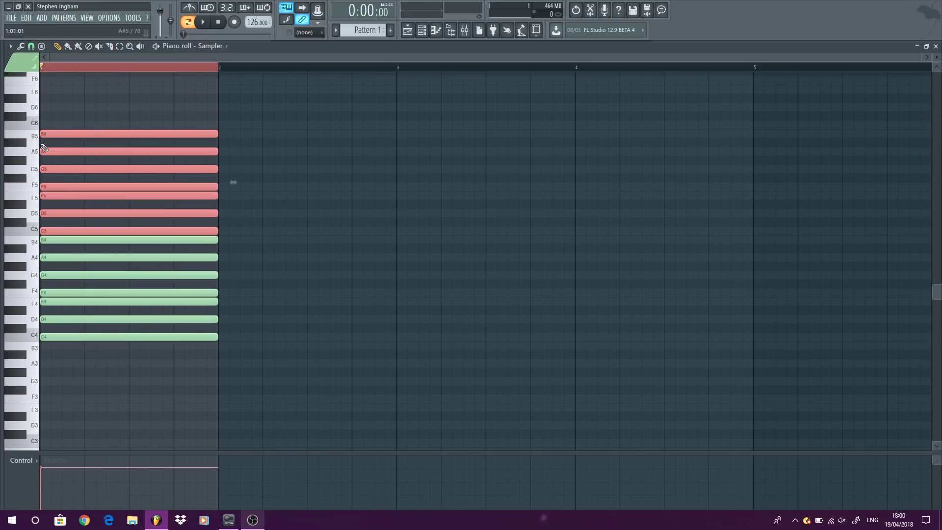
key("Delete")
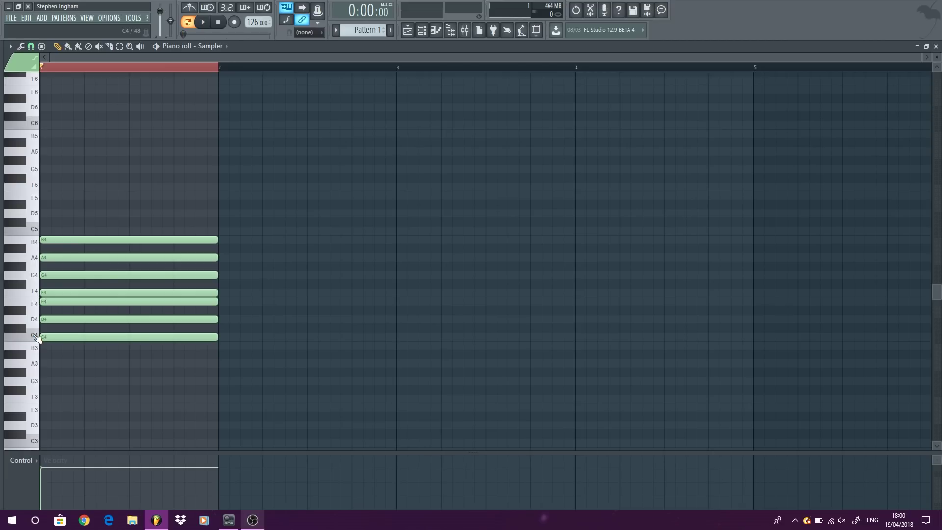
Lengthen all notes of the C major scale to two bars and keep them selected
left_click(37, 243)
key("ctrl+a")
left_click_drag(216, 240, 395, 240)
key("ctrl+d")
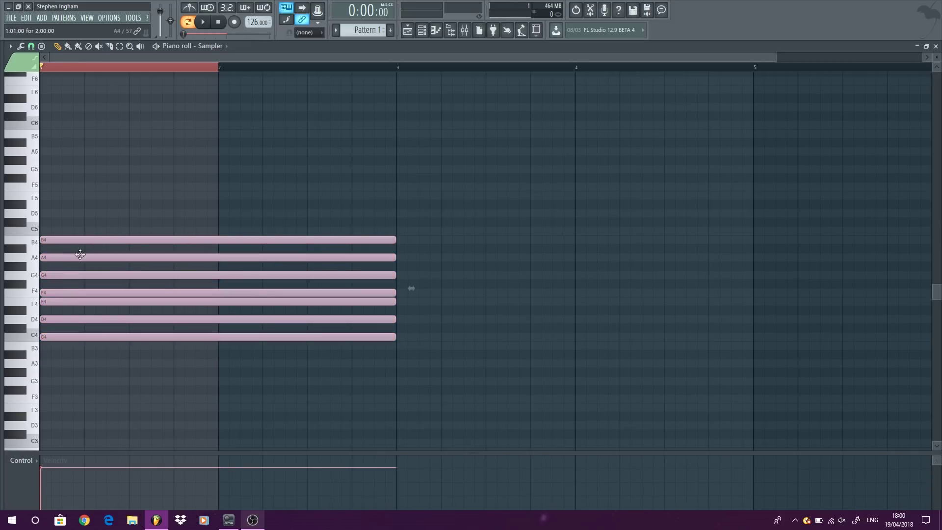
key("ctrl+a")
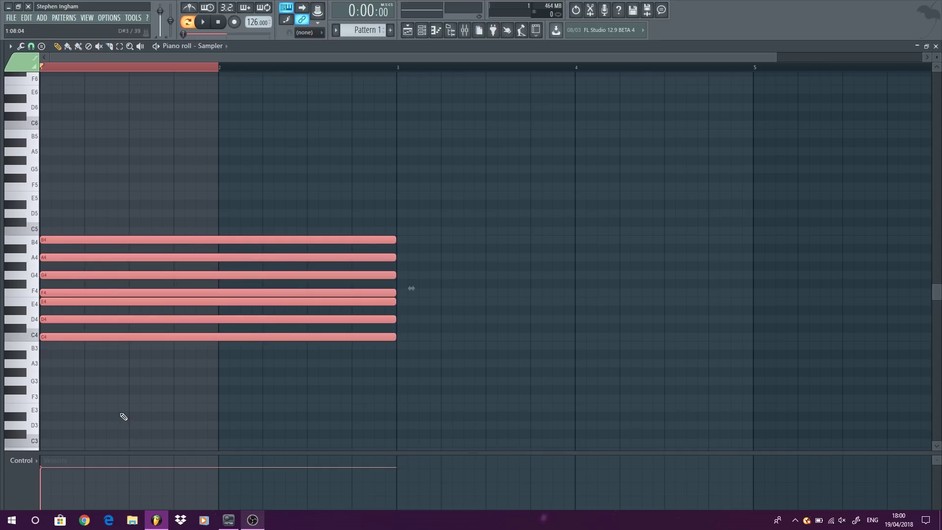
Stamp an Aeolian scale starting on C4 at bar 3, directly after the major scale
left_click(9, 47)
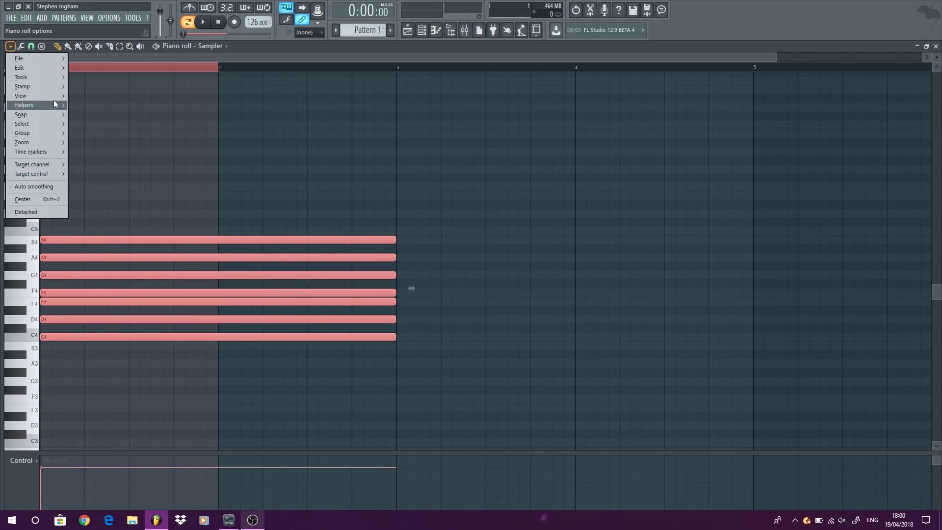
mouse_move(55, 86)
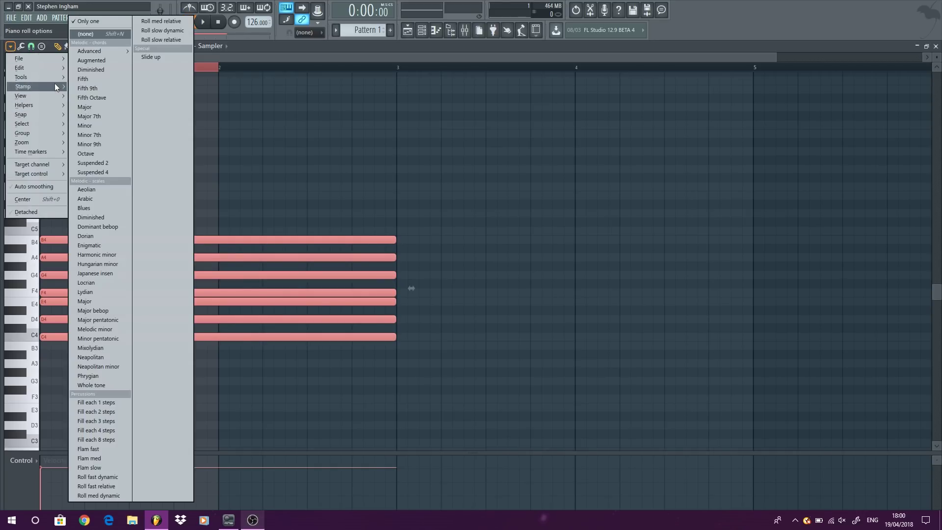
left_click(98, 189)
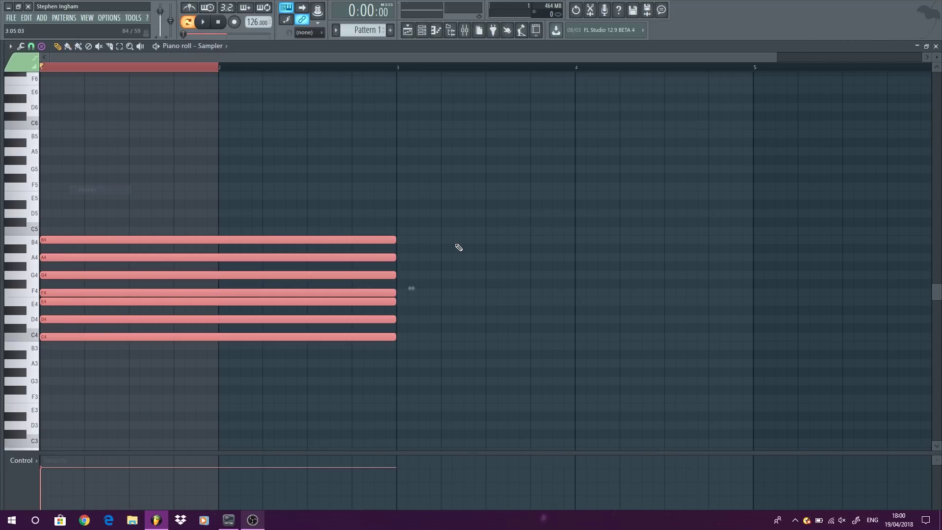
left_click(404, 336)
scroll(422, 355, "down", 2, "ctrl")
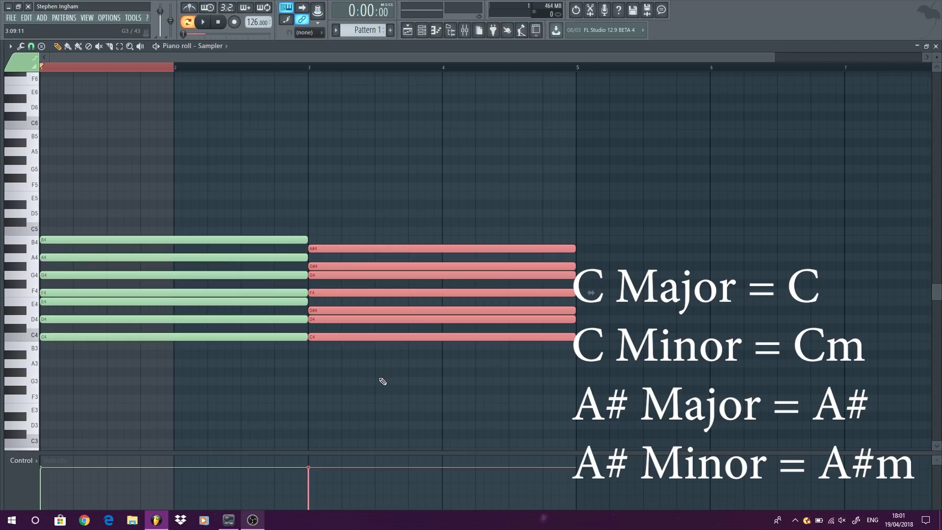
Switch to the Edge browser and search Google for "karaoke version"
left_click(108, 519)
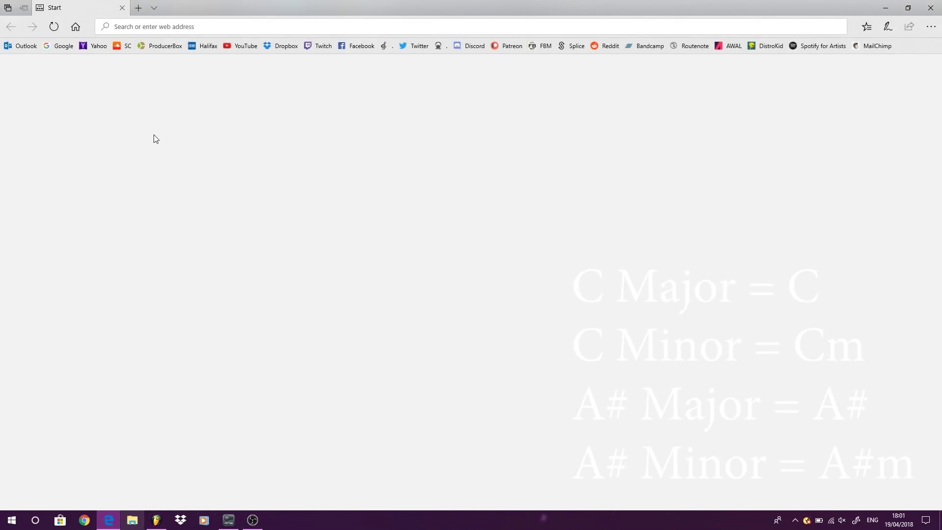
left_click(62, 46)
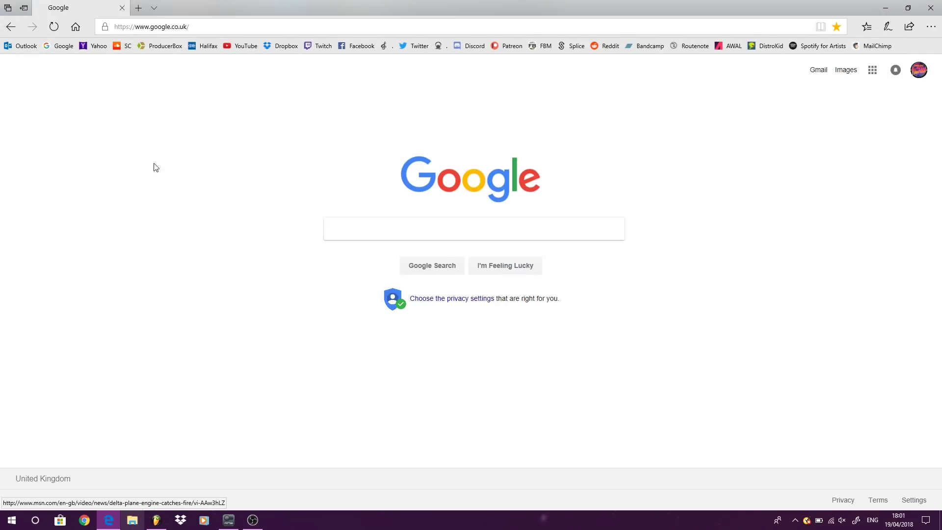
left_click(374, 230)
type("kar")
key("Down")
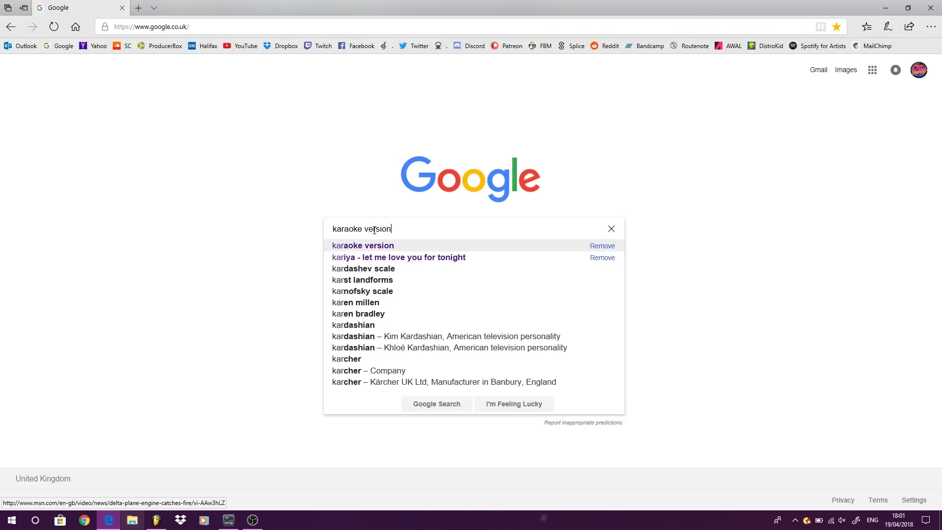
key("Return")
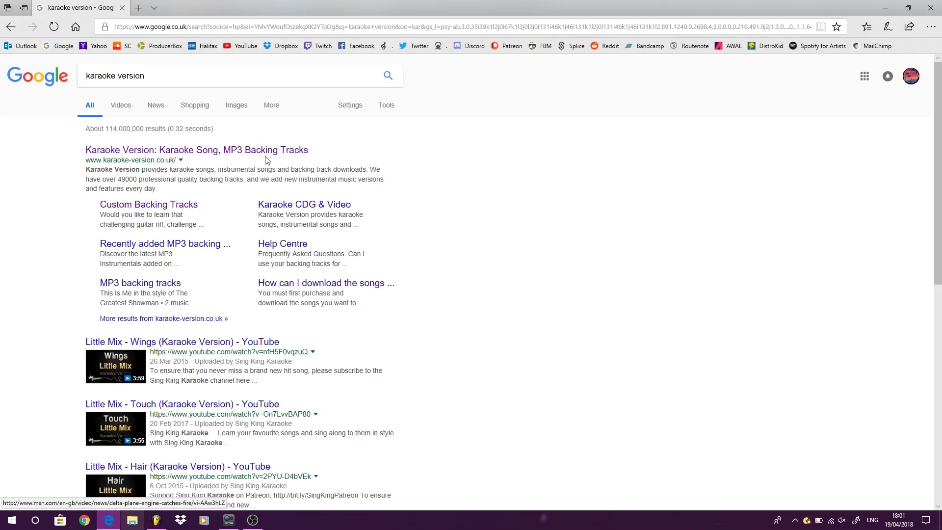
Open the Karaoke Version site's custom backing track page for Perfect by Ed Sheeran
left_click(268, 154)
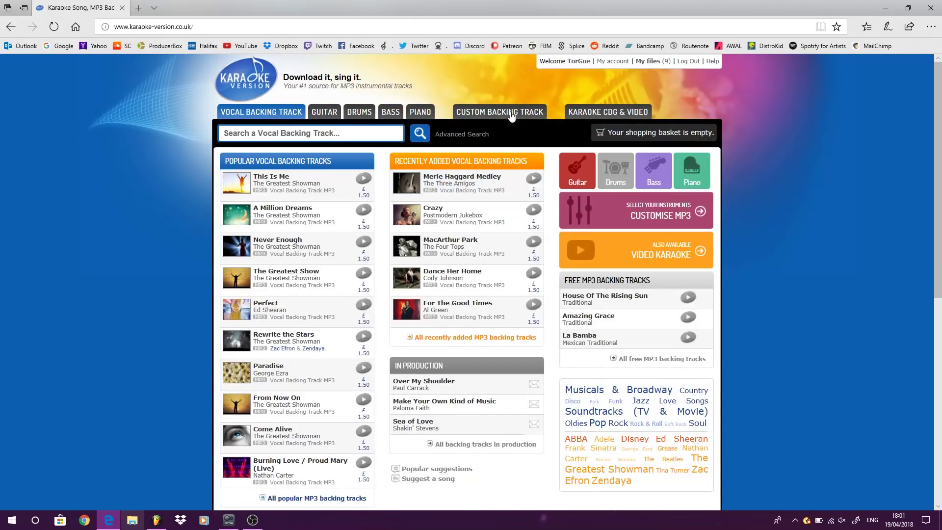
left_click(512, 114)
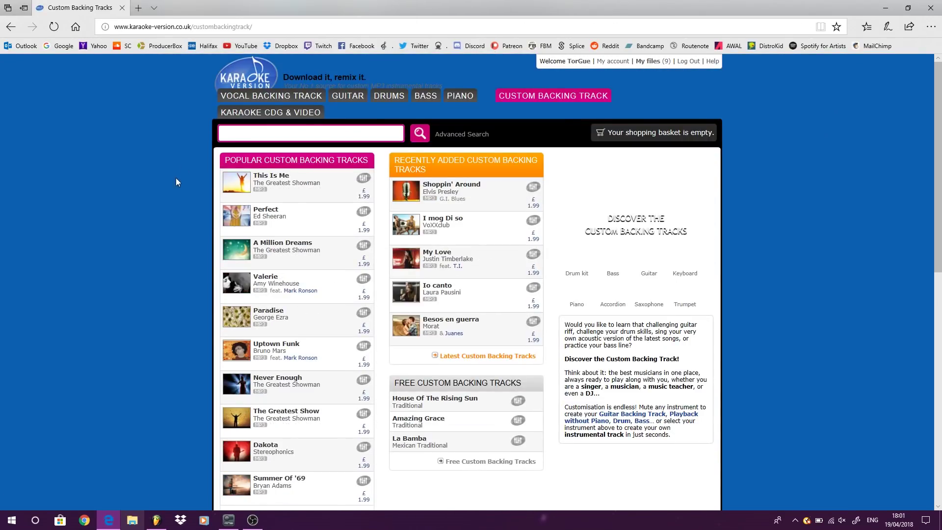
left_click(269, 211)
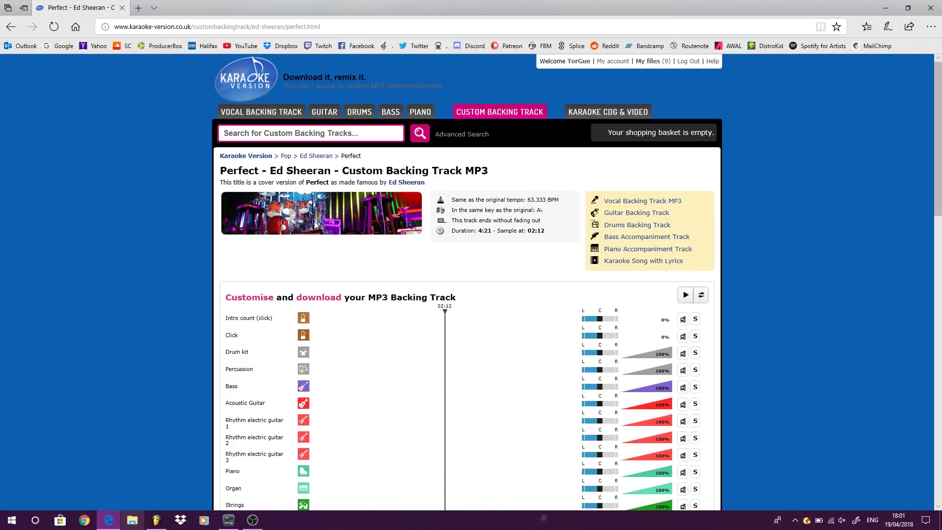
Play and stop the Perfect backing track's sample and check the original key in the track details
scroll(767, 255, "down", 5)
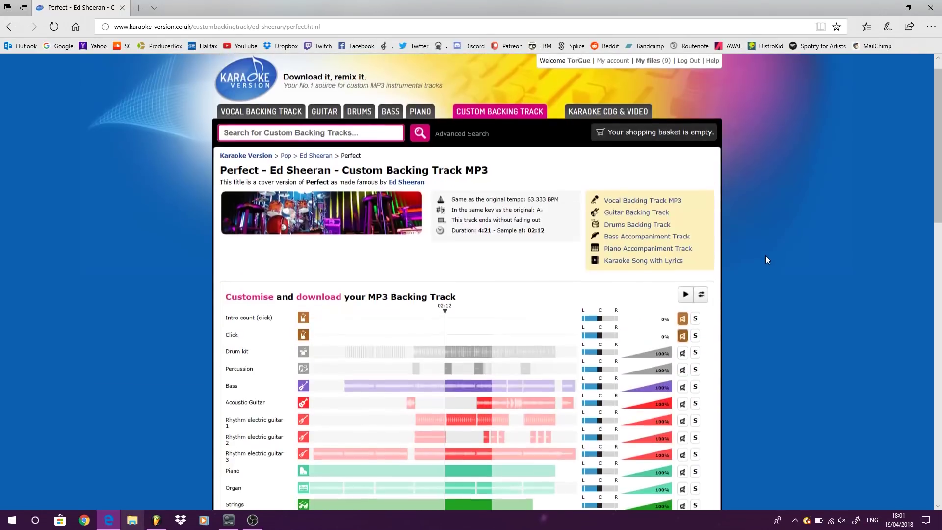
left_click(686, 295)
left_click(684, 297)
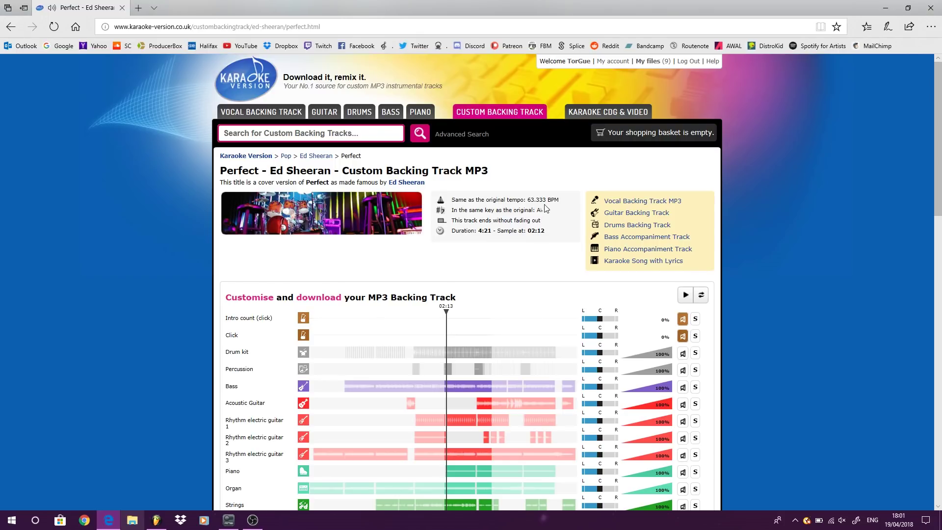
left_click_drag(454, 210, 546, 213)
left_click(540, 218)
Switch back to FL Studio and move the bar 1 major scale down so that it starts on G#3
left_click(156, 521)
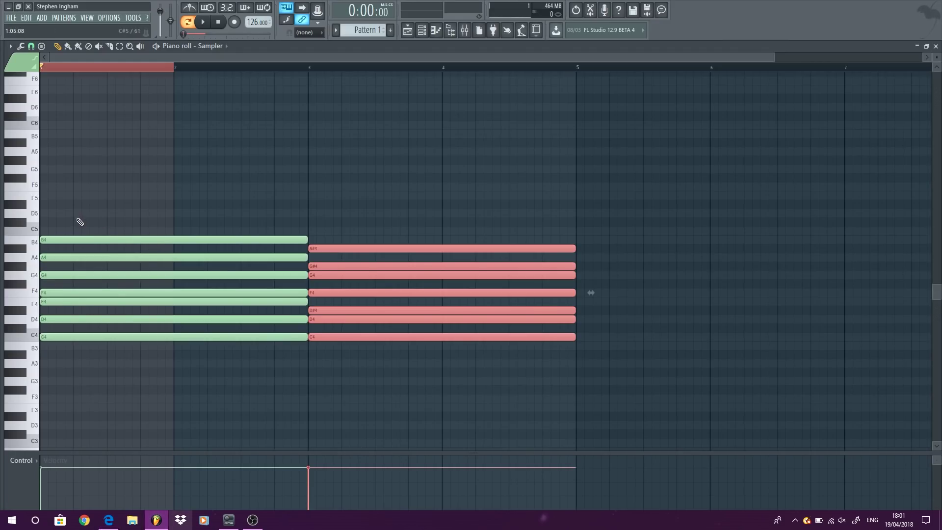
left_click(325, 265)
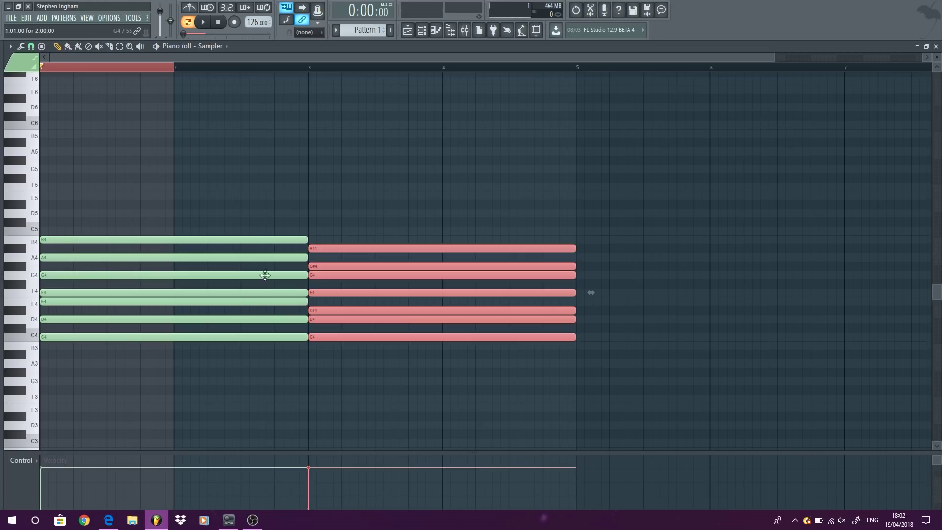
left_click(110, 337)
left_click_drag(111, 340, 89, 374)
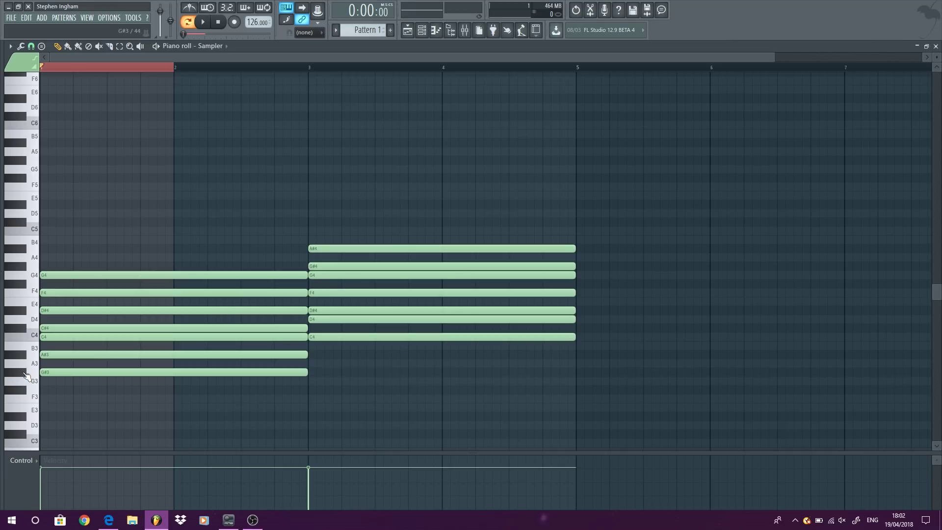
Audition the D#3, E3 and G#3 keys on the piano roll's keyboard
scroll(21, 377, "down", 3)
scroll(21, 377, "up", 4)
left_click(20, 357)
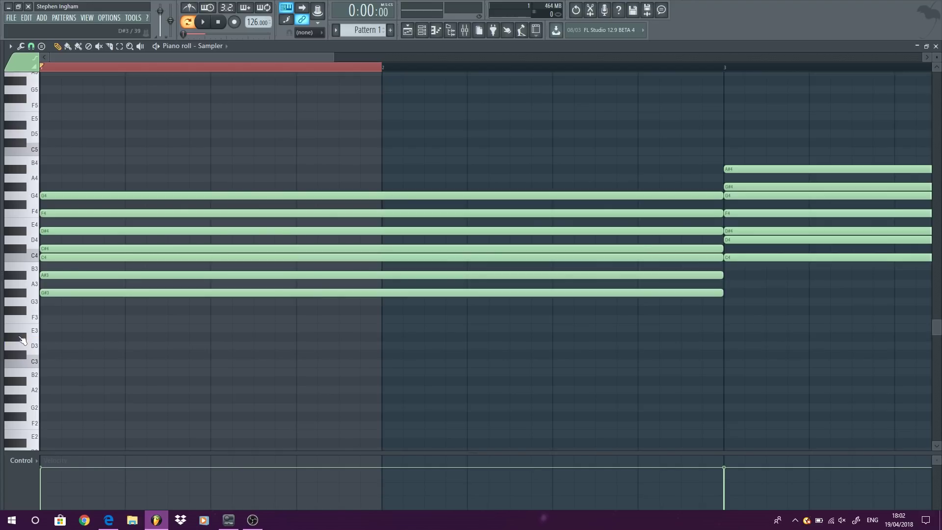
left_click(24, 342)
left_click(34, 333)
left_click(25, 295)
Switch to the browser, open the Uptown Funk custom backing track page, and play and stop its sample
left_click(108, 520)
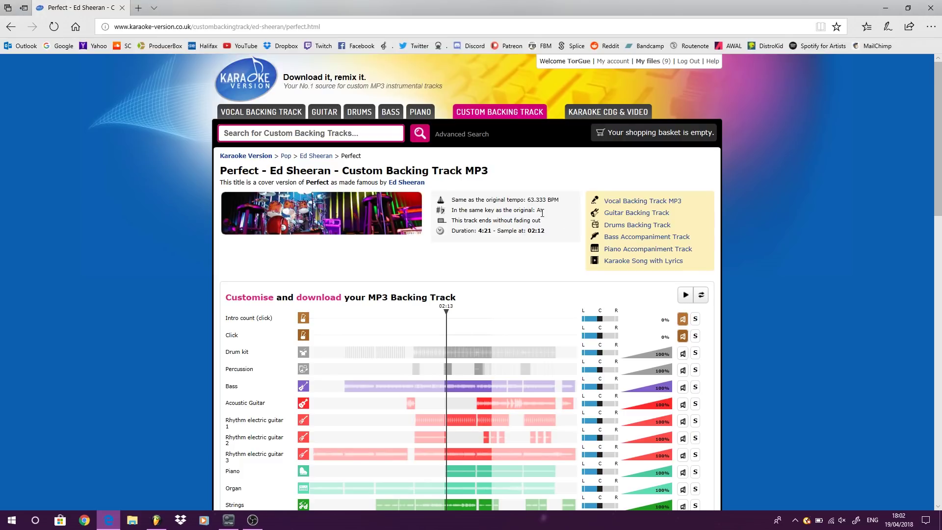
left_click(10, 27)
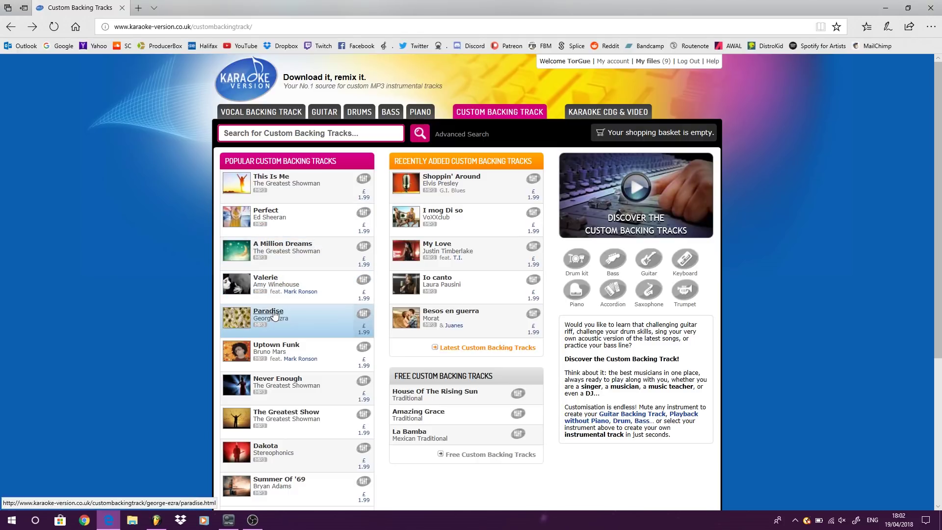
scroll(331, 290, "down", 1)
left_click(288, 278)
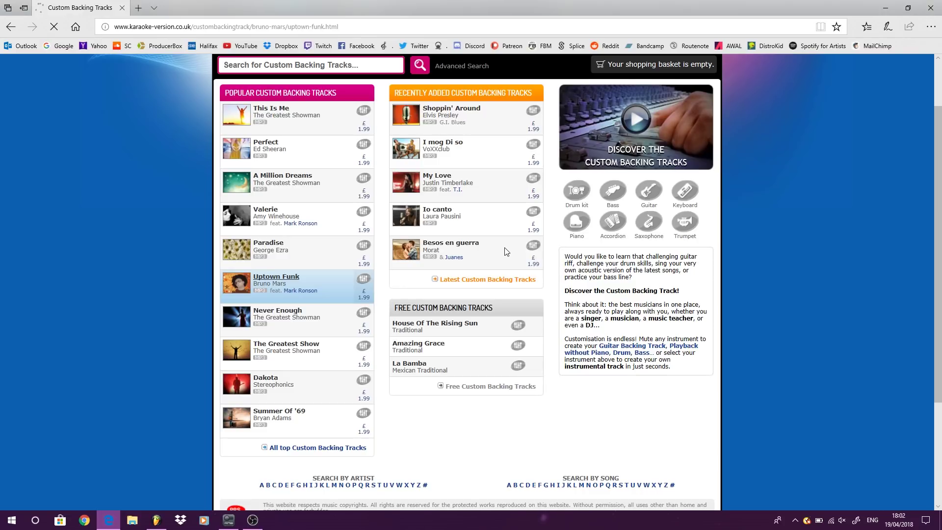
left_click(685, 284)
left_click(686, 284)
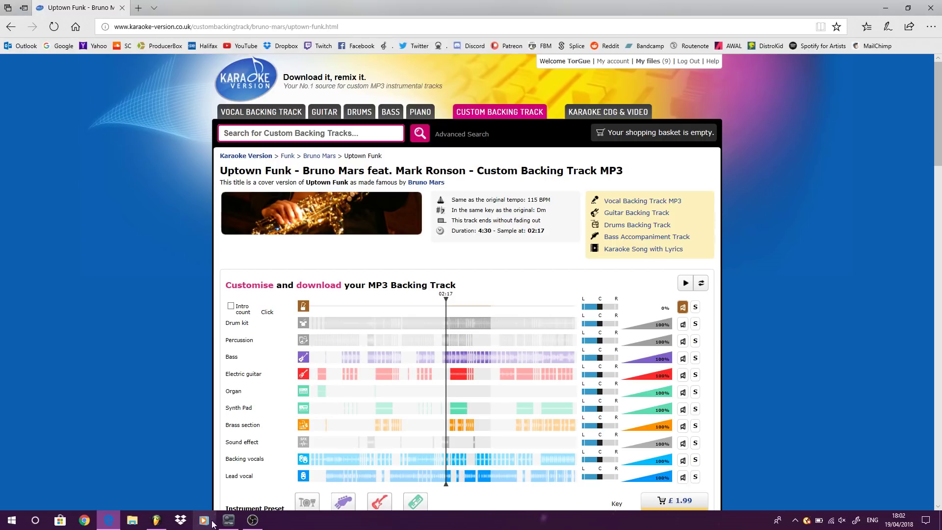
Switch to FL Studio and move the whole bar 3 minor scale up so that it starts on D#4
left_click(157, 520)
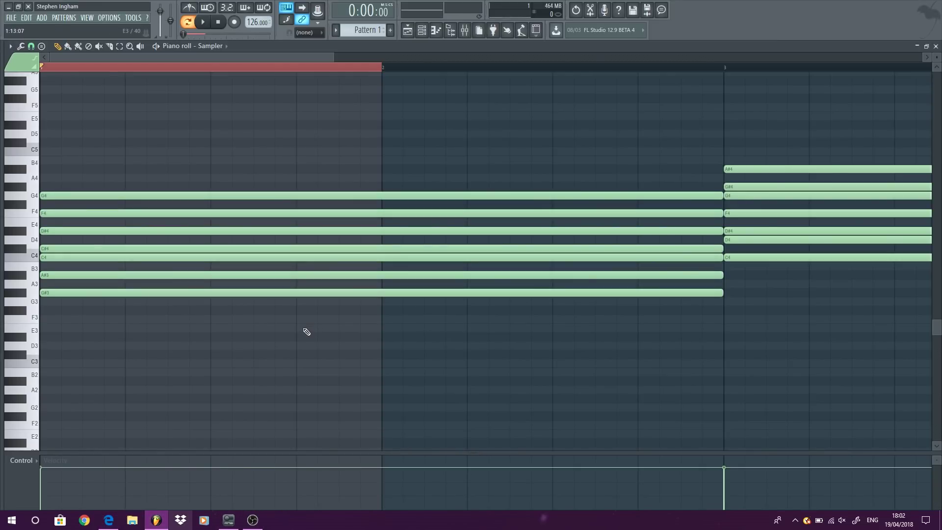
scroll(304, 330, "down", 4)
left_click_drag(360, 284, 369, 161)
left_click_drag(294, 260, 294, 231)
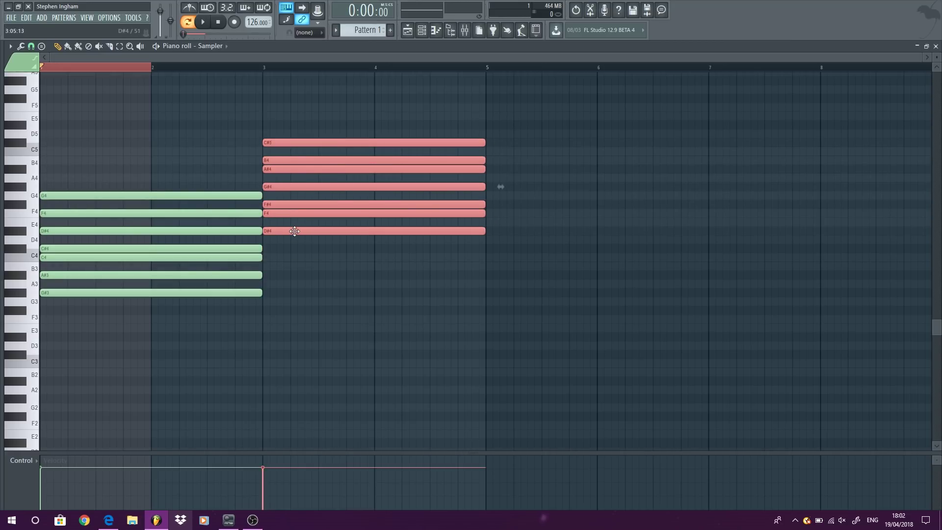
left_click(321, 297)
scroll(300, 235, "up", 4)
scroll(255, 189, "down", 2)
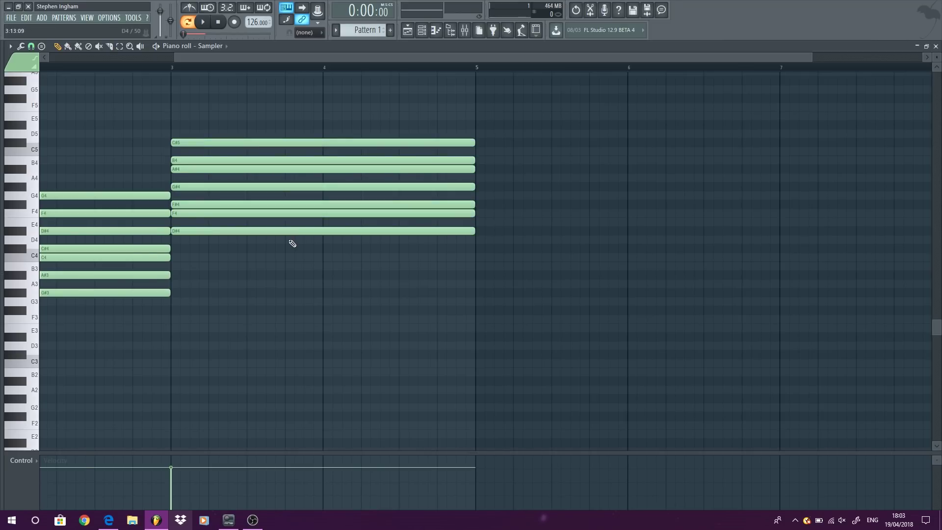
scroll(293, 243, "down", 1)
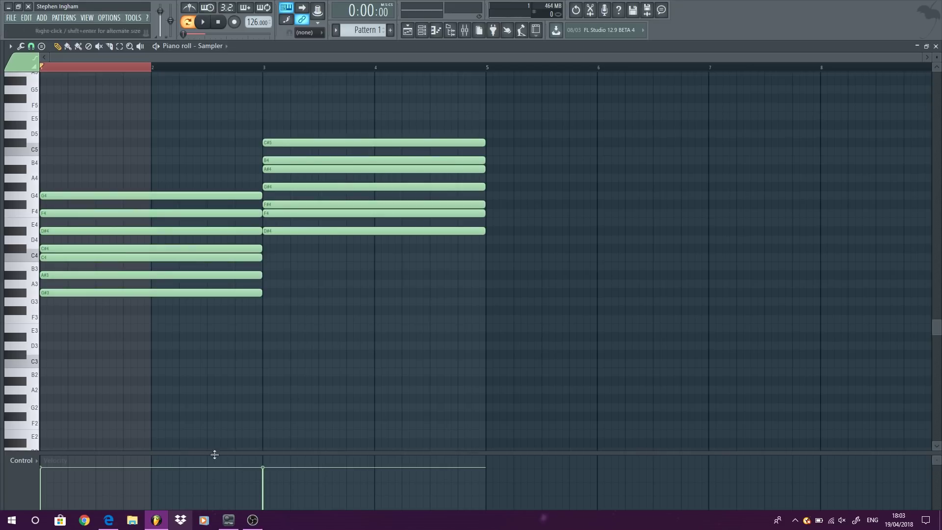
Switch to the browser and highlight the original key in the Uptown Funk track details
left_click(109, 519)
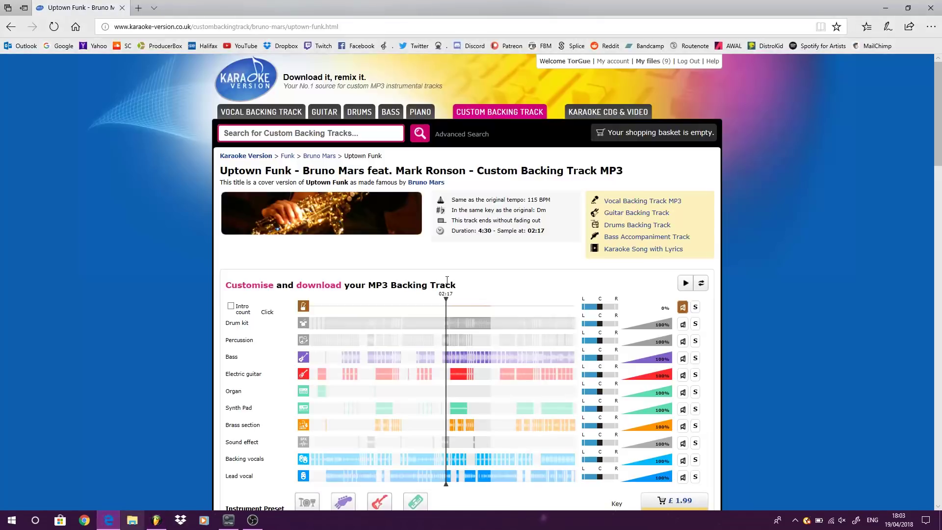
left_click_drag(452, 210, 552, 208)
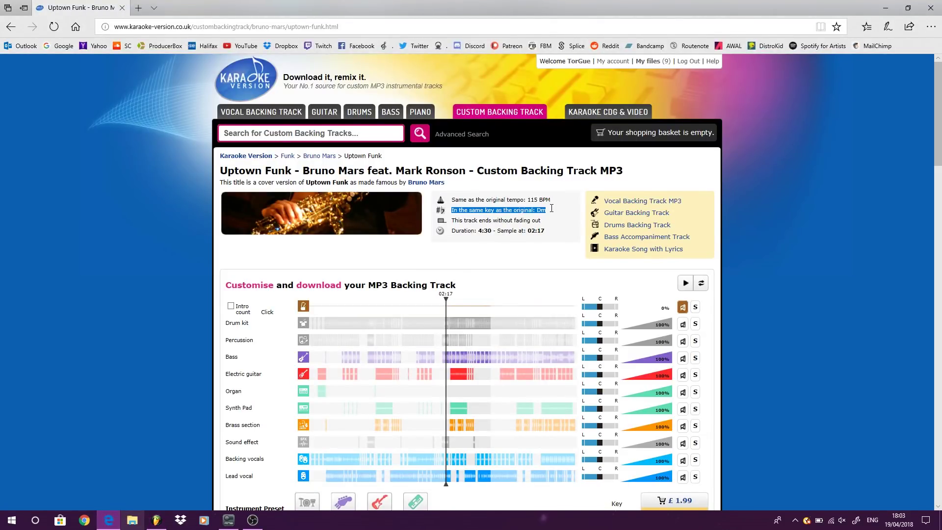
Switch back to FL Studio, delete the bar 3 minor scale and lengthen all notes of the major scale to four bars
left_click(157, 519)
left_click_drag(400, 154, 404, 231)
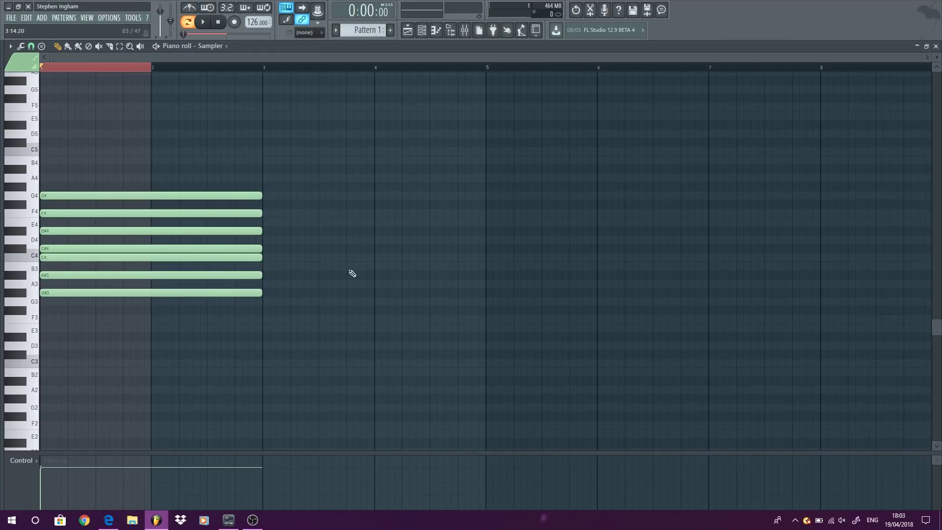
key("ctrl+a")
left_click_drag(263, 195, 486, 194)
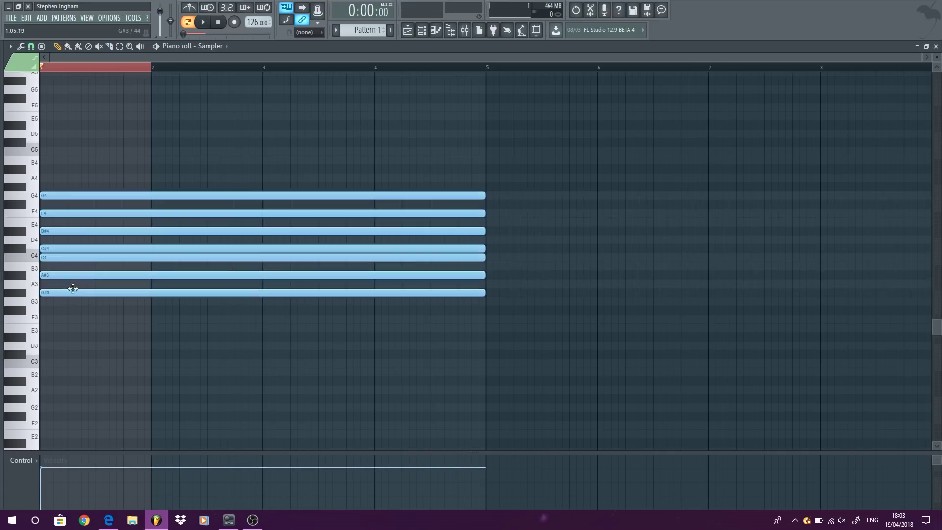
Move the four-bar major scale so that it starts on C4 and copy it one octave higher, starting on C5
left_click_drag(72, 291, 63, 250)
left_click(63, 251)
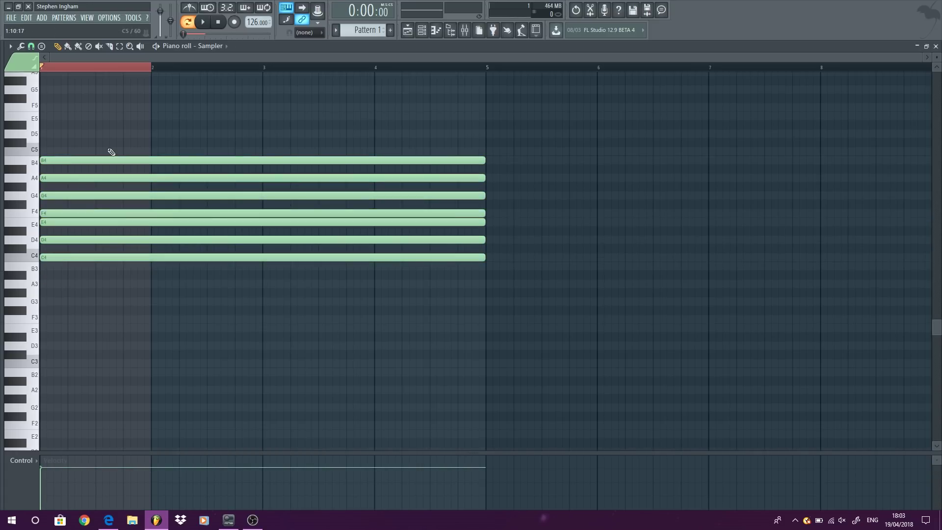
scroll(101, 259, "up", 2)
key("ctrl+a")
left_click_drag(64, 314, 63, 206)
left_click(63, 206)
scroll(65, 208, "up", 1)
scroll(66, 209, "up", 1)
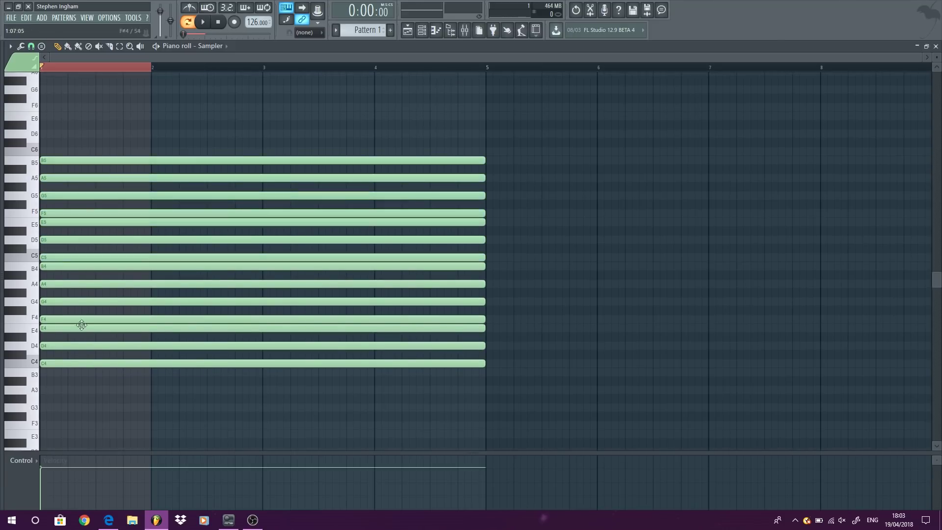
Close the Sampler's piano roll and open the piano roll of the TruePianos channel
left_click(936, 45)
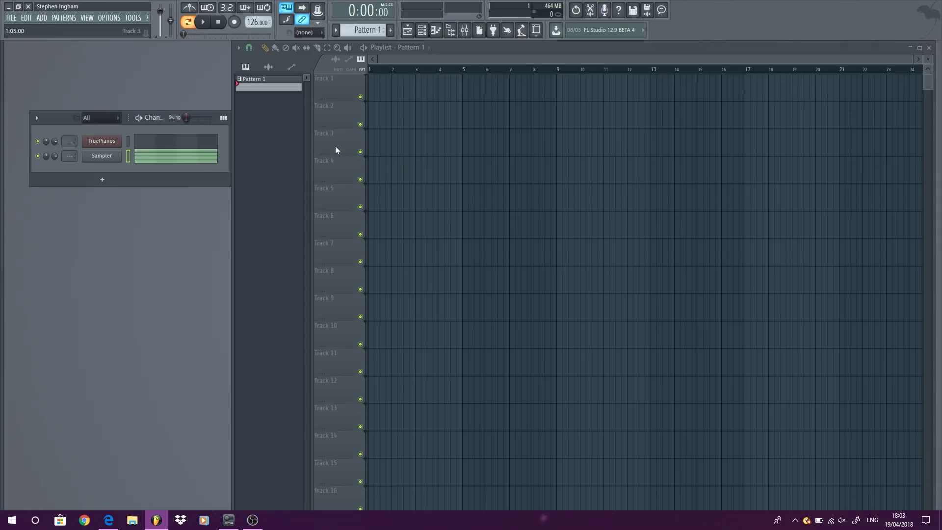
right_click(116, 142)
left_click(151, 139)
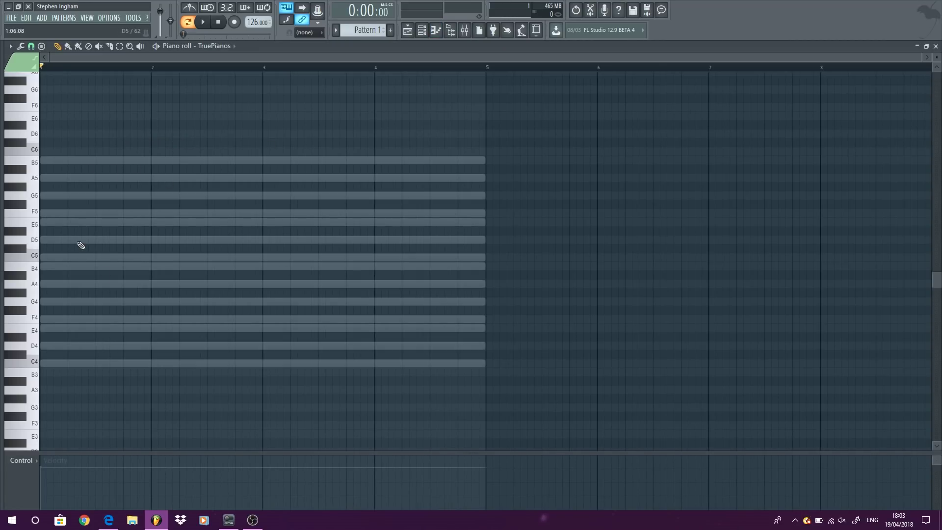
Draw four-bar notes between the ghost scale notes on C#5, D#5, F#5, G#5 and A#5
left_click_drag(78, 248, 34, 248)
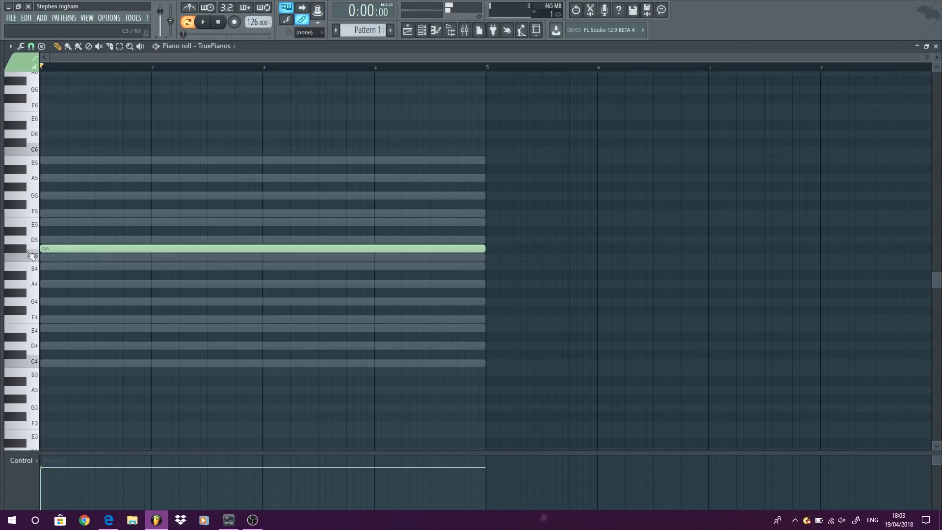
left_click_drag(86, 233, 69, 239)
left_click(74, 204)
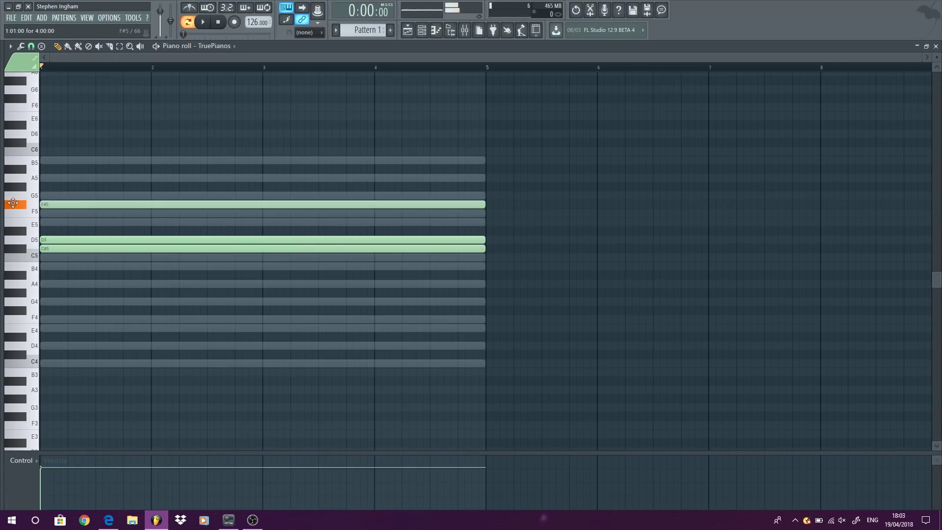
left_click(79, 186)
left_click(74, 178)
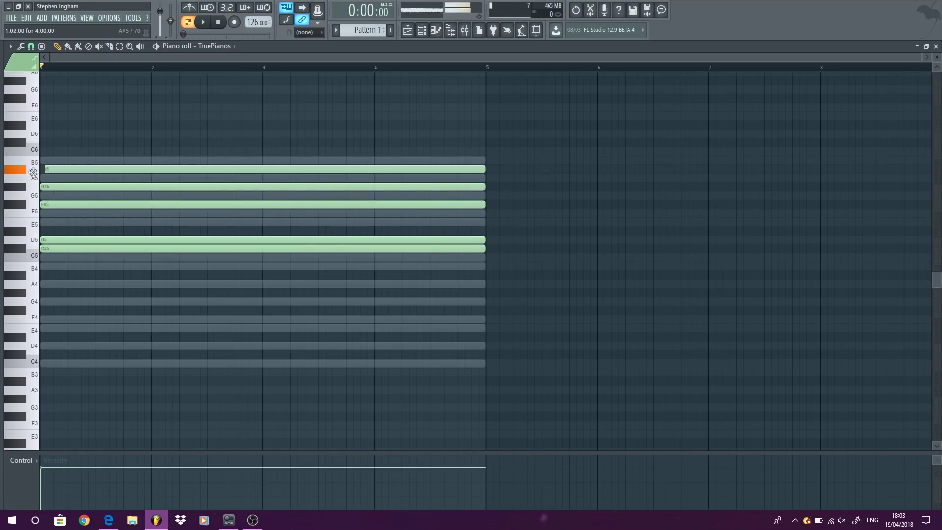
left_click_drag(104, 178, 99, 169)
left_click_drag(94, 244, 93, 234)
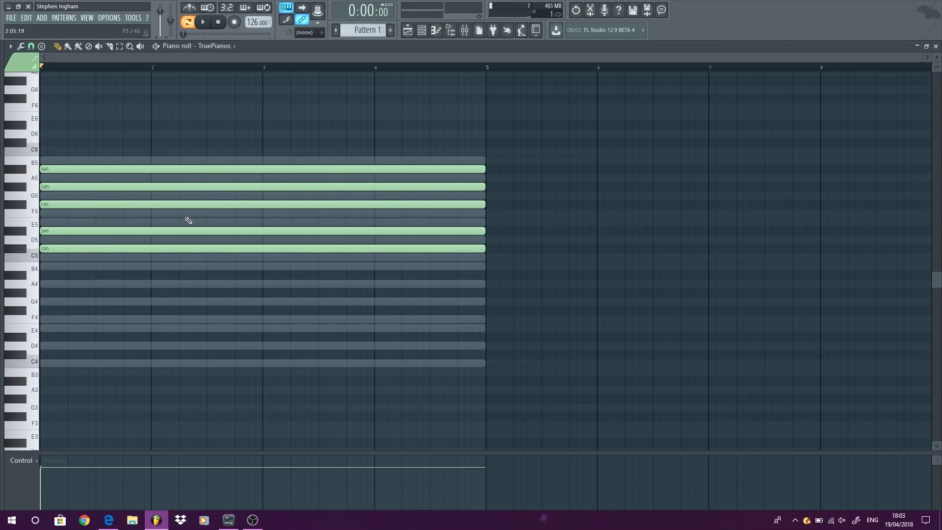
Delete the five notes drawn between the ghost scale notes
right_click(198, 169)
right_click(198, 187)
right_click(197, 204)
right_click(194, 231)
right_click(193, 248)
Place a C4 note at the start of bar 1 and set its length to one bar
left_click(53, 363)
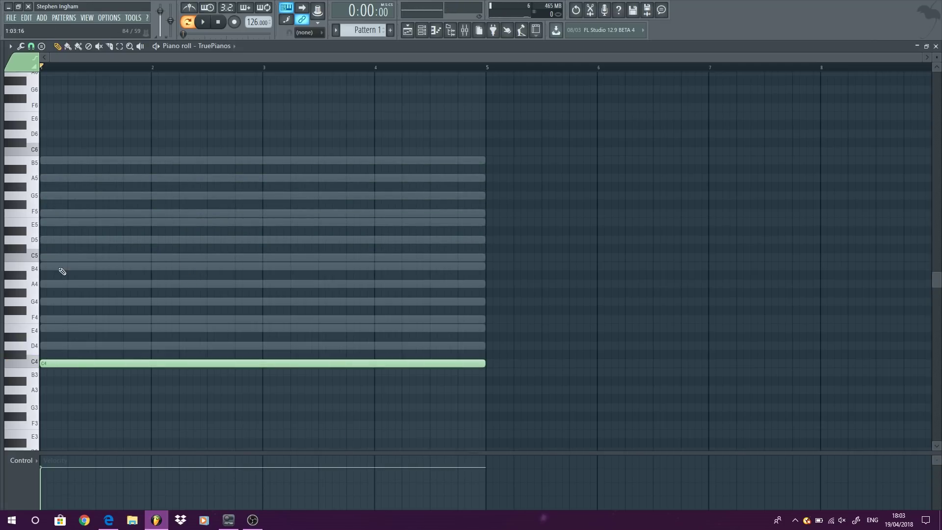
left_click(103, 362)
scroll(312, 200, "down", 2)
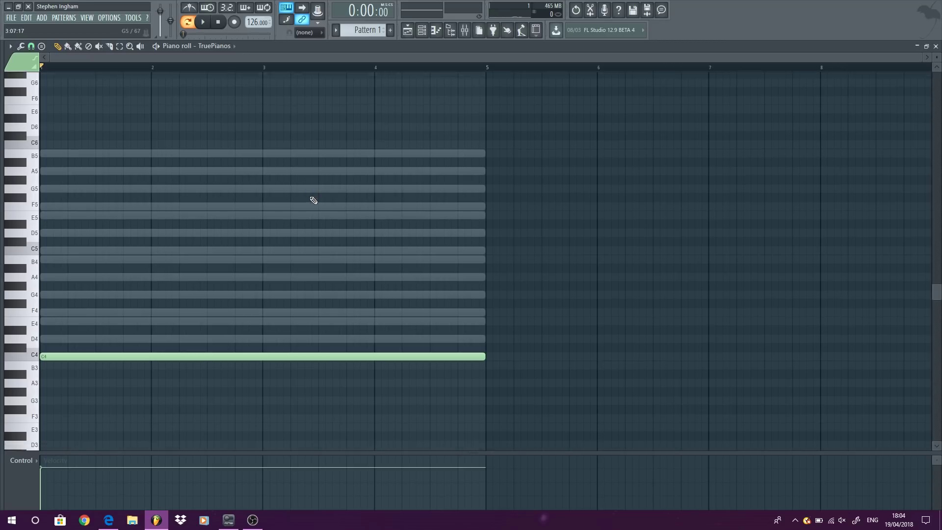
left_click_drag(485, 339, 156, 379)
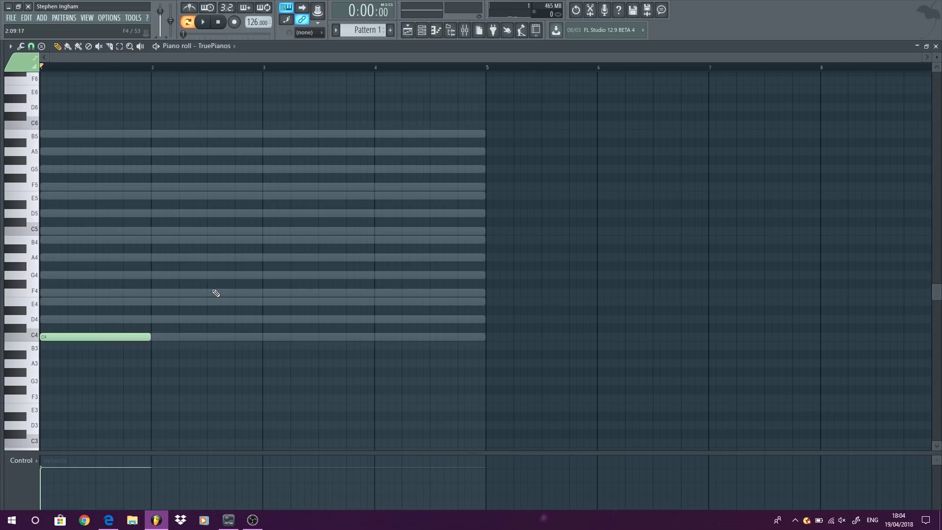
Count up the seven keys from C4 on the piano roll's keyboard, add a G4 note in bar 1 and play both notes
left_click(63, 337)
left_click_drag(51, 337, 72, 337)
left_click(31, 324)
left_click(28, 320)
left_click(19, 312)
left_click(29, 302)
left_click(34, 295)
left_click(21, 285)
left_click(30, 276)
left_click(45, 277)
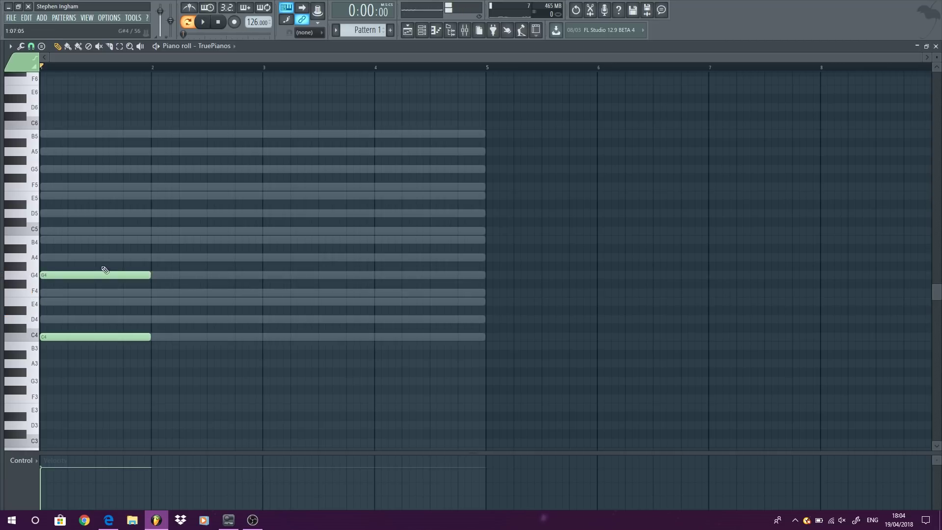
left_click(206, 25)
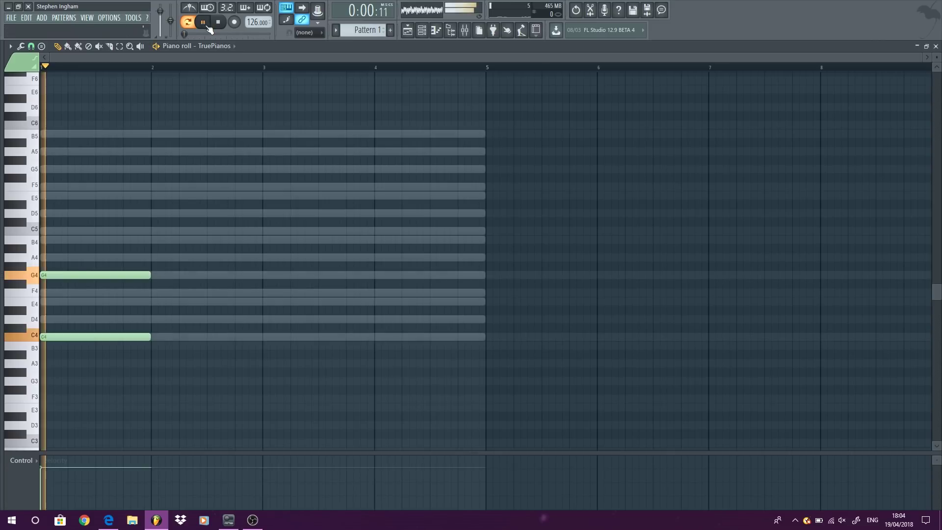
left_click(219, 22)
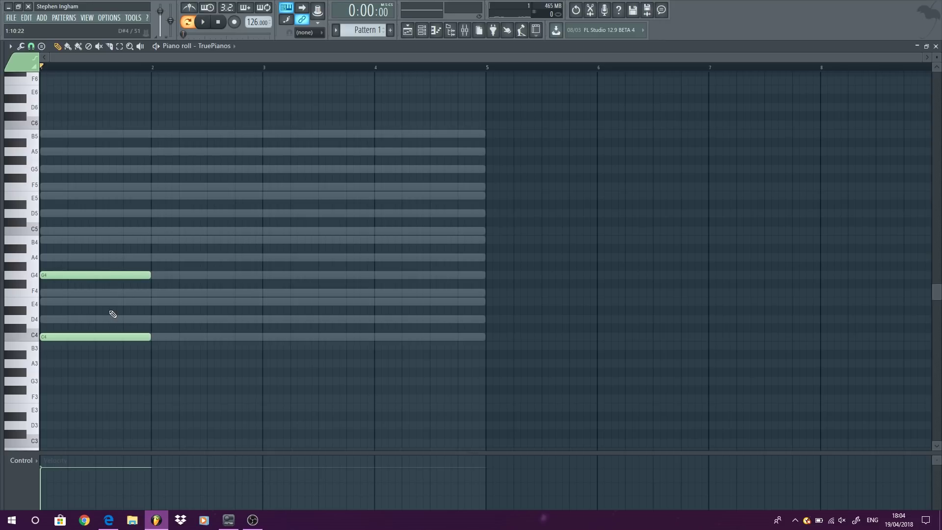
Add an E4 note between C4 and G4 in bar 1 and play the resulting chord
left_click(44, 309)
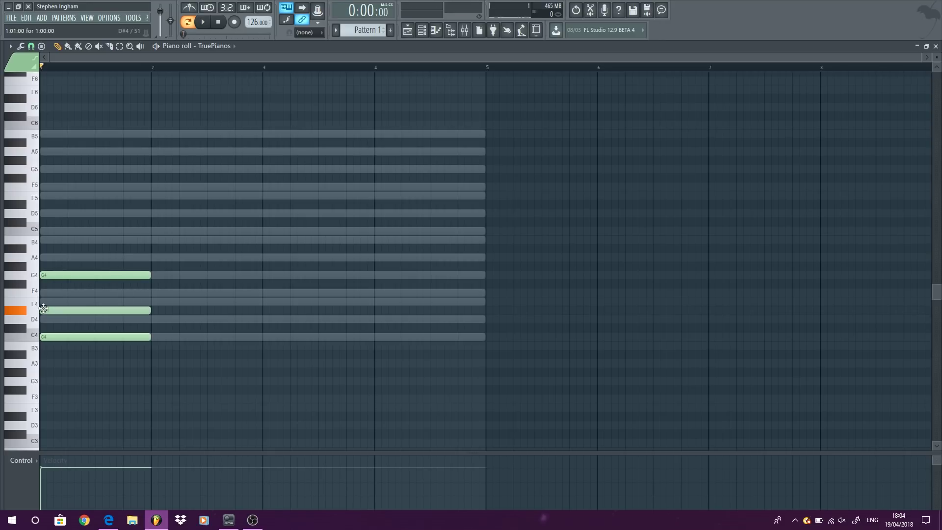
left_click_drag(44, 308, 50, 301)
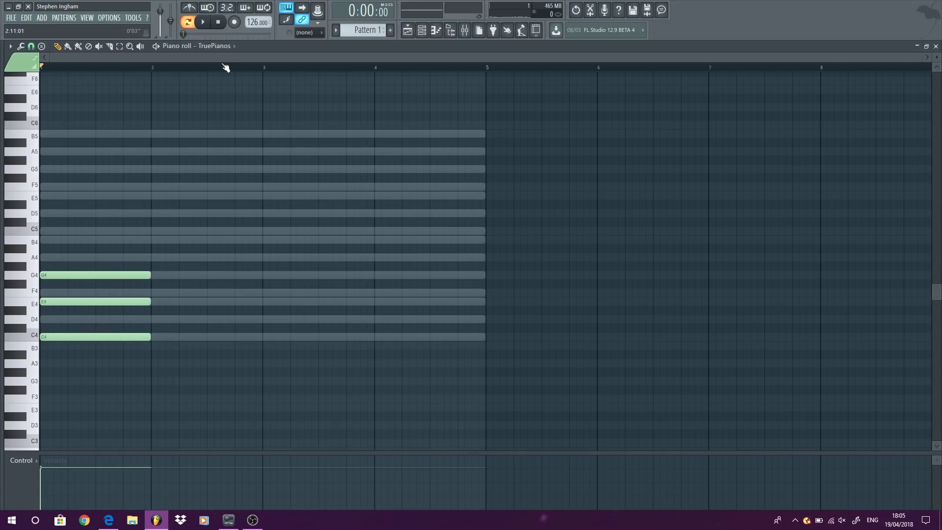
key("space")
key("space")
Stamp a Major chord on C4 in bar 2, then delete it
left_click(11, 46)
mouse_move(45, 86)
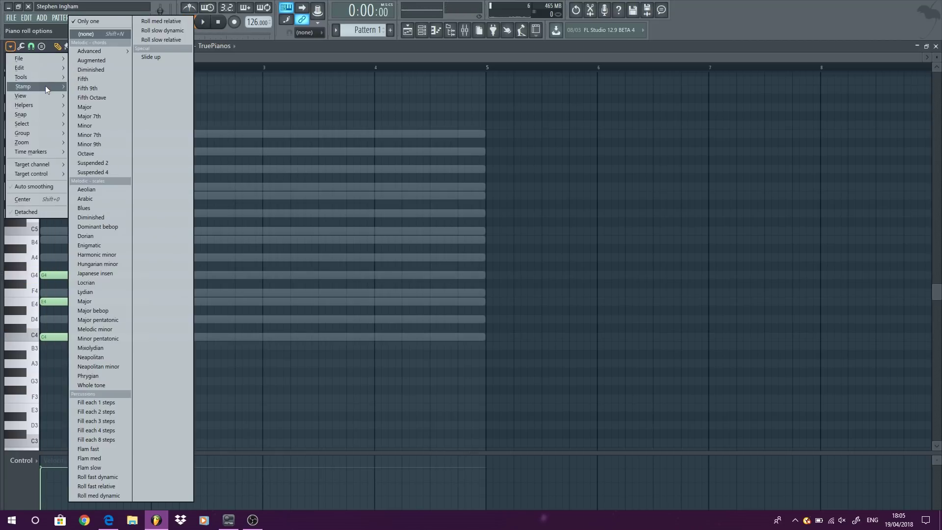
left_click(102, 106)
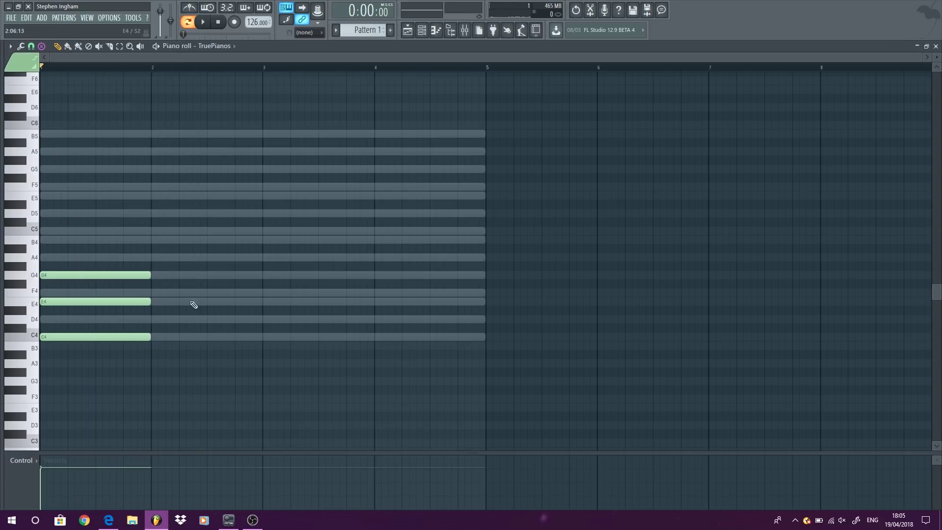
left_click(157, 336)
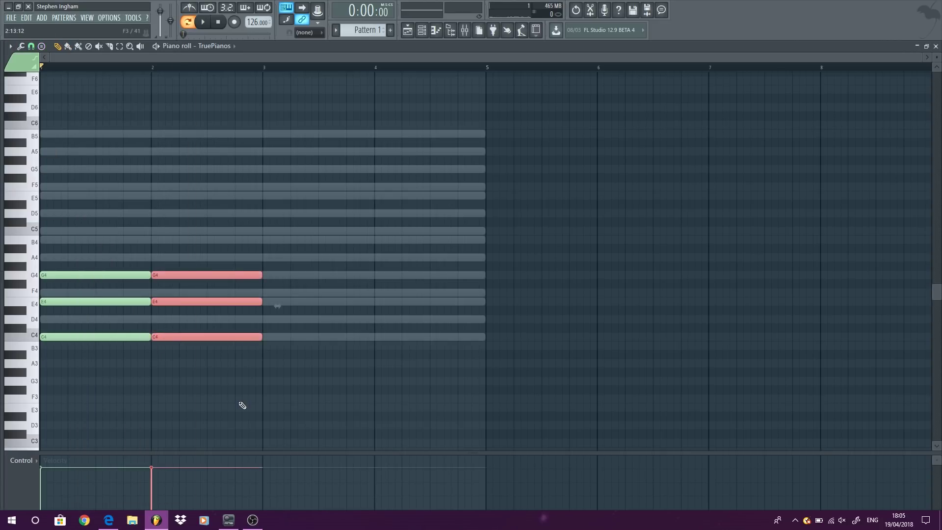
key("Delete")
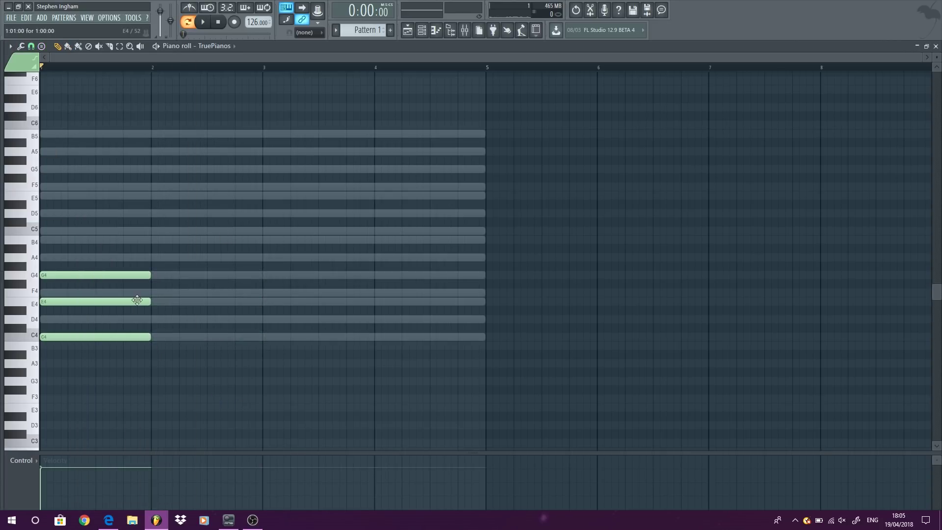
Play the bar 1 chord, copy it into bar 2 starting on D4 and play both chords
key("space")
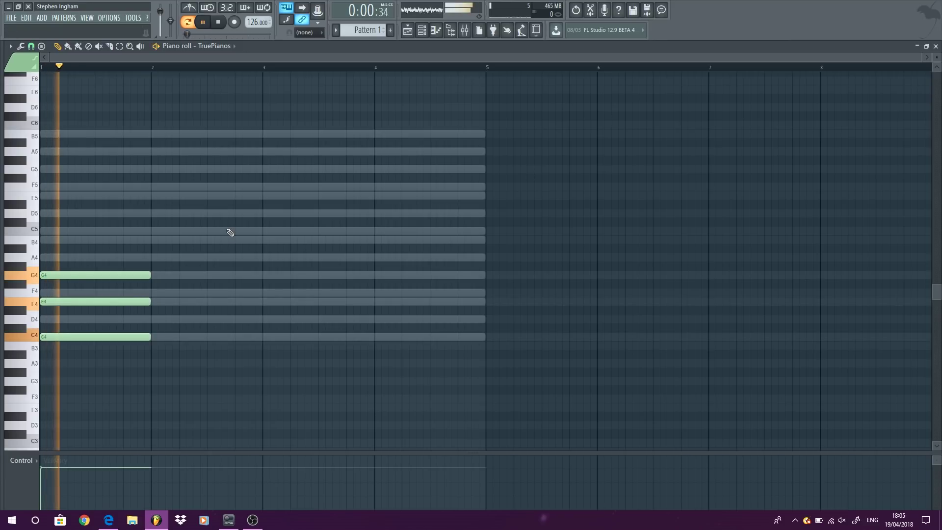
key("space")
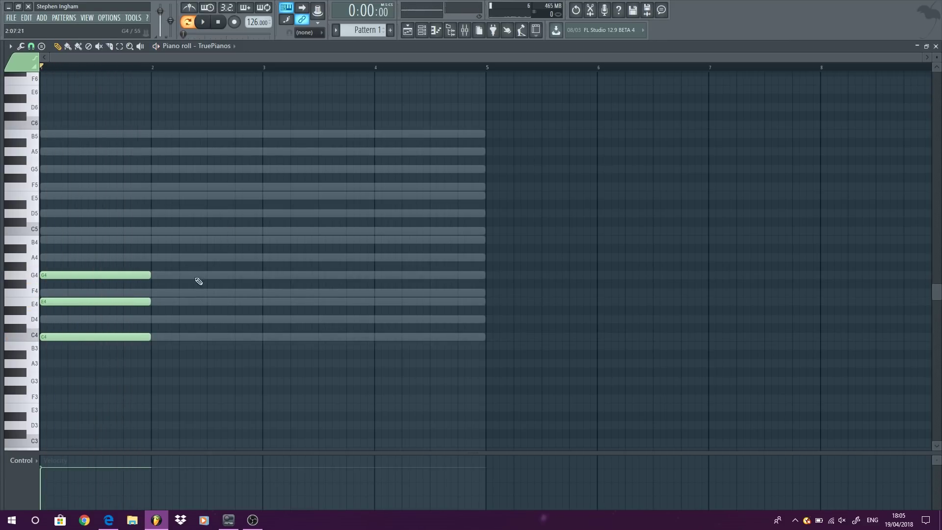
key("ctrl+a")
left_click_drag(62, 336, 174, 316)
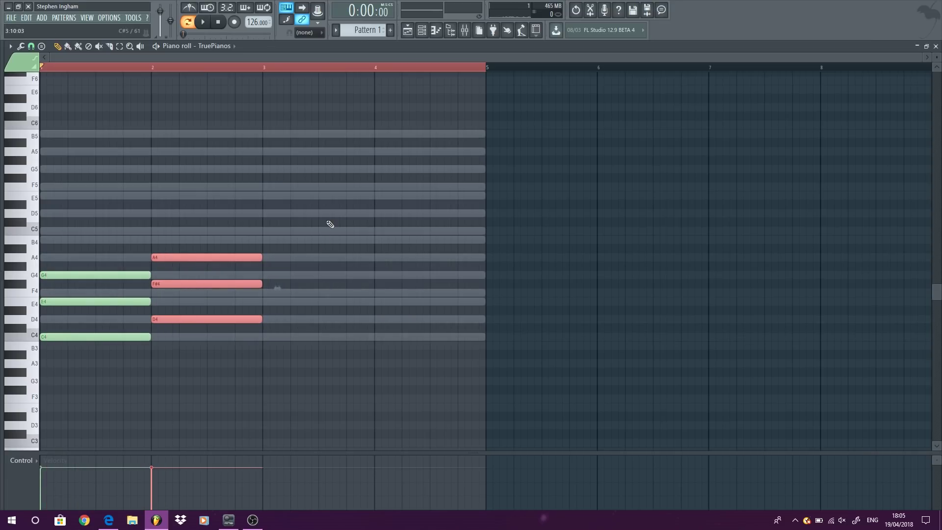
key("space")
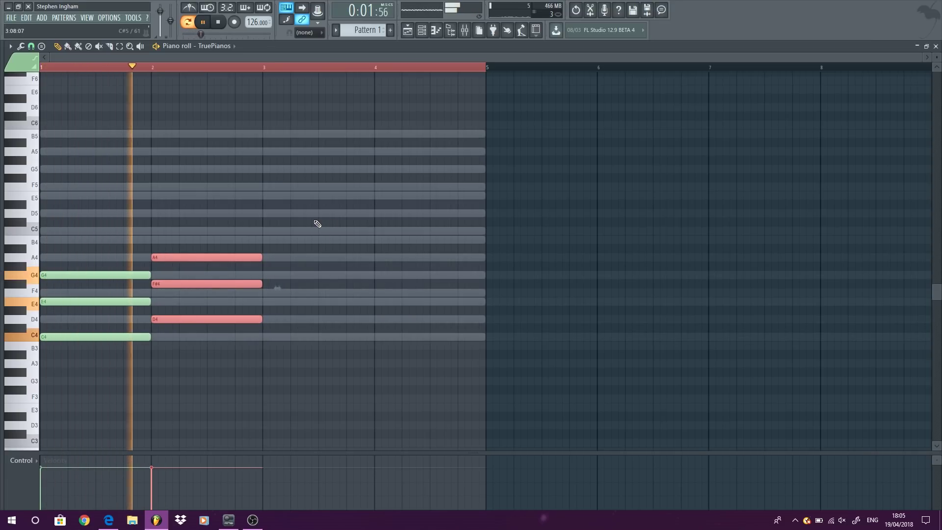
key("space")
Lower the middle note of the bar 2 chord from F#4 to F4
left_click(319, 225)
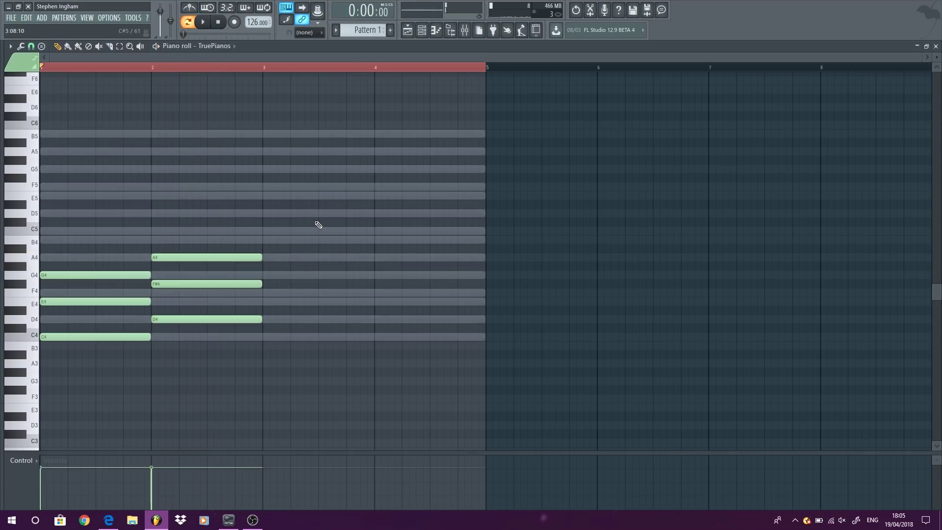
left_click(189, 284)
left_click_drag(190, 284, 186, 295)
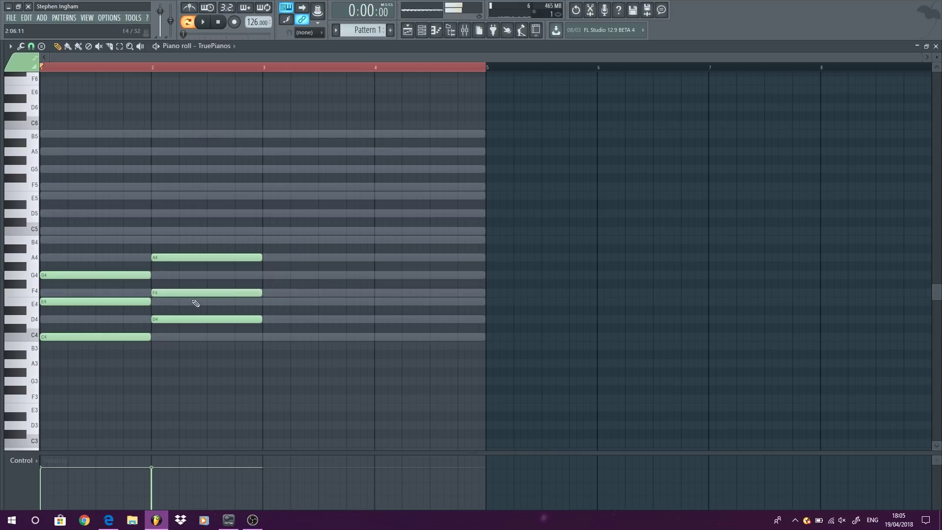
left_click(168, 288)
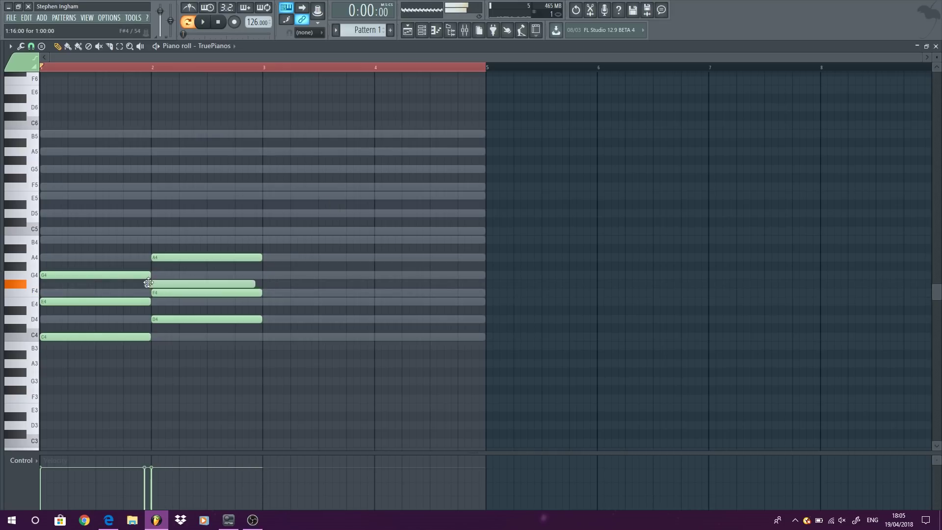
left_click_drag(168, 287, 226, 287)
right_click(229, 287)
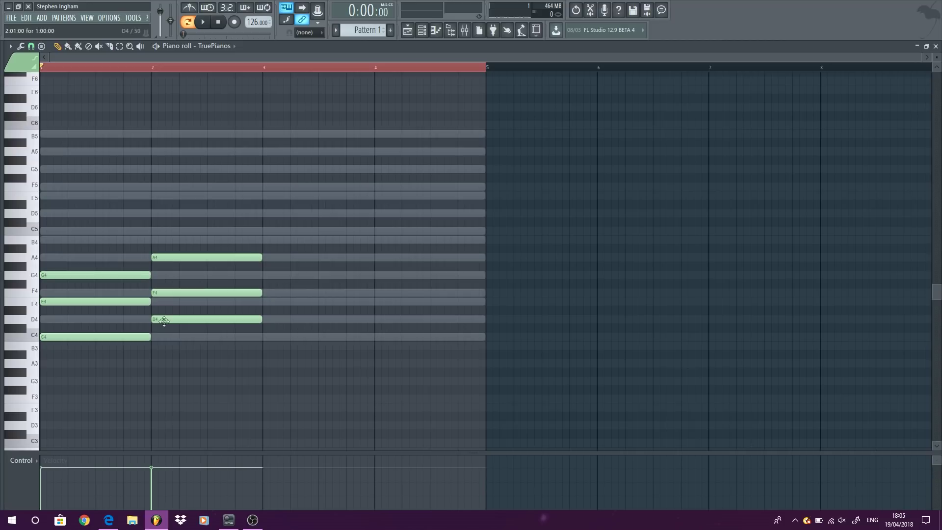
Play the chords in bars 1 and 2 back to back
key("space")
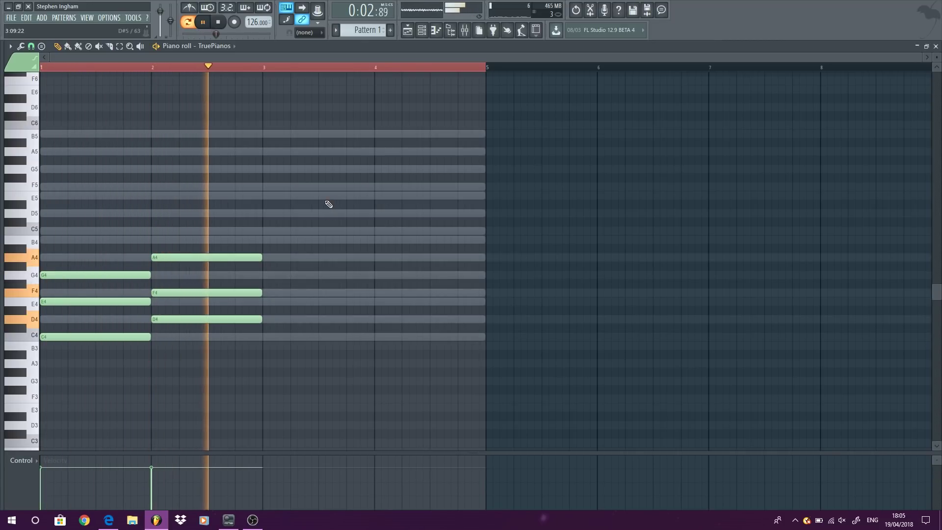
key("space")
left_click_drag(105, 359, 93, 238)
left_click(69, 378)
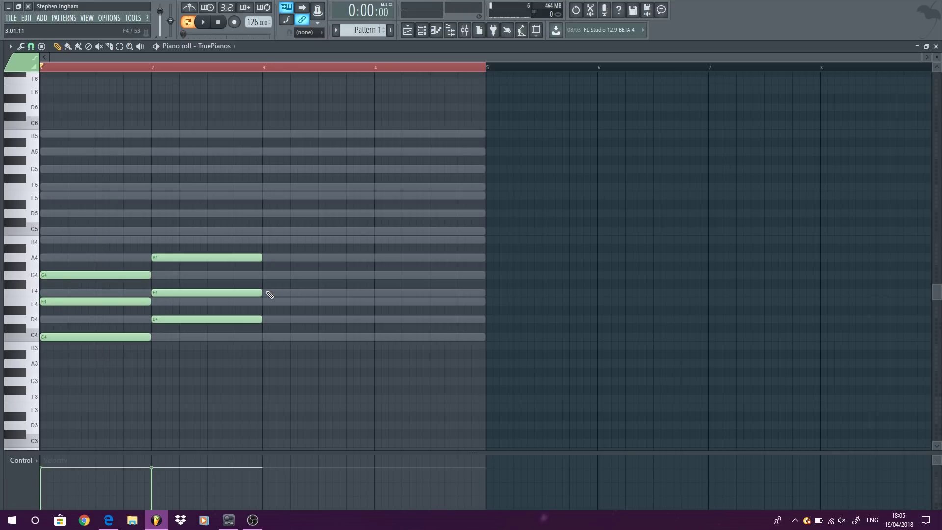
Add an F4 note in bar 3, count up the keys from it, add a C5 note above and play the pattern
left_click(270, 294)
left_click(18, 289)
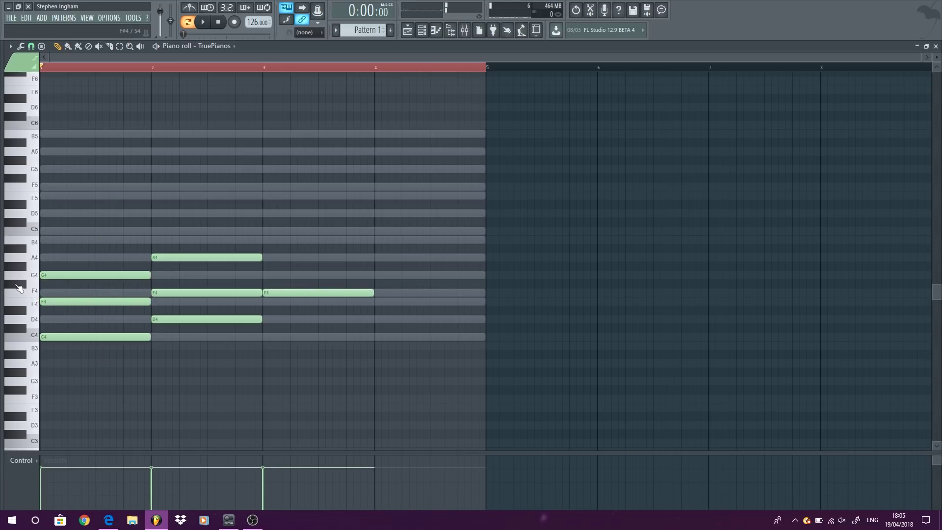
left_click(28, 262)
left_click(30, 242)
left_click(266, 231)
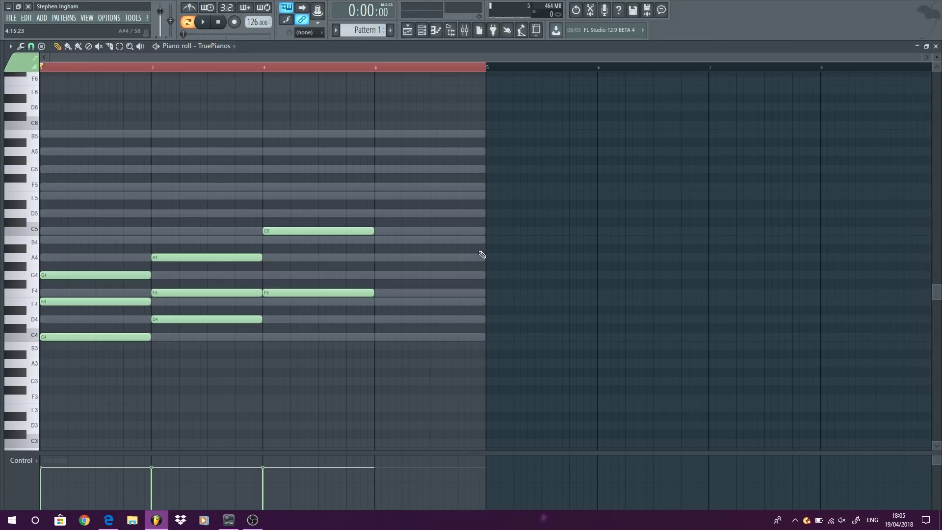
key("space")
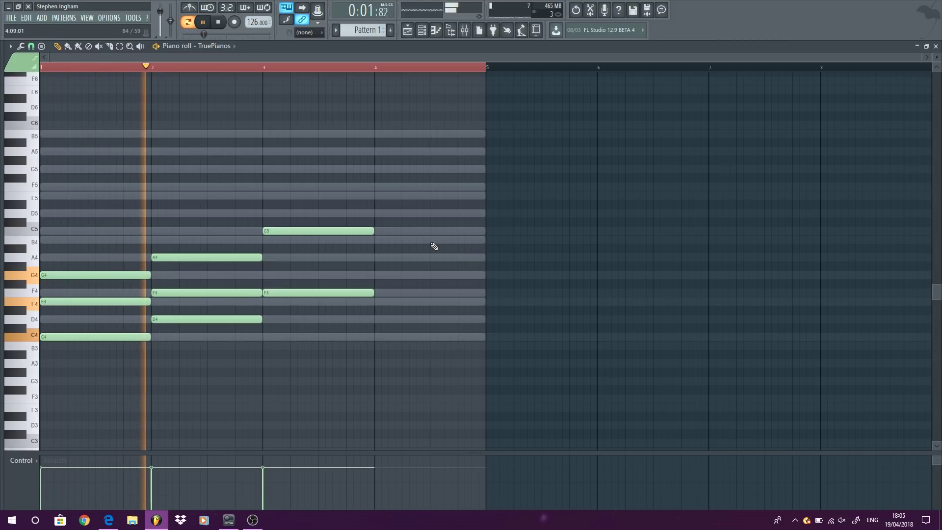
key("space")
Add a G#4 note between F4 and C5 in bar 3 and play the pattern
left_click(265, 266)
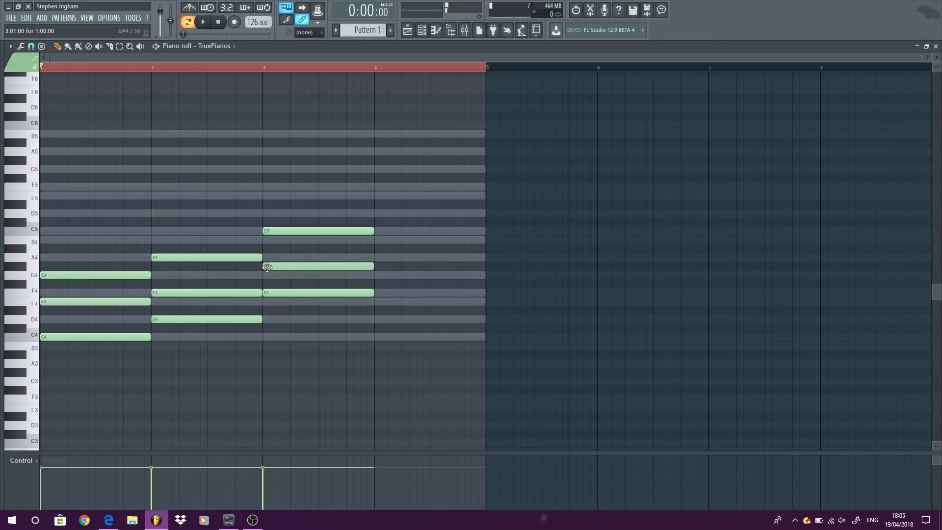
mouse_move(311, 266)
left_mouse_down()
mouse_move(308, 255)
mouse_move(310, 268)
left_mouse_up()
mouse_move(281, 268)
left_mouse_down()
mouse_move(280, 258)
mouse_move(274, 270)
left_mouse_up()
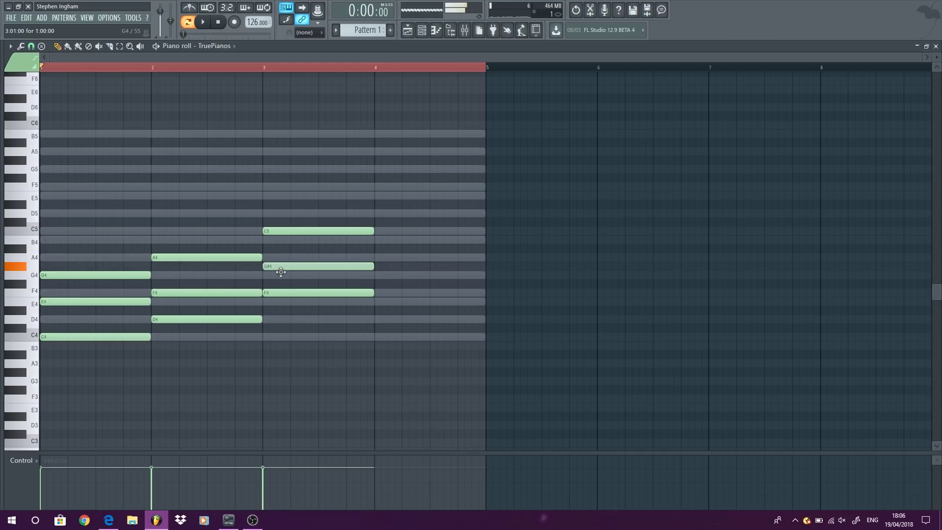
key("space")
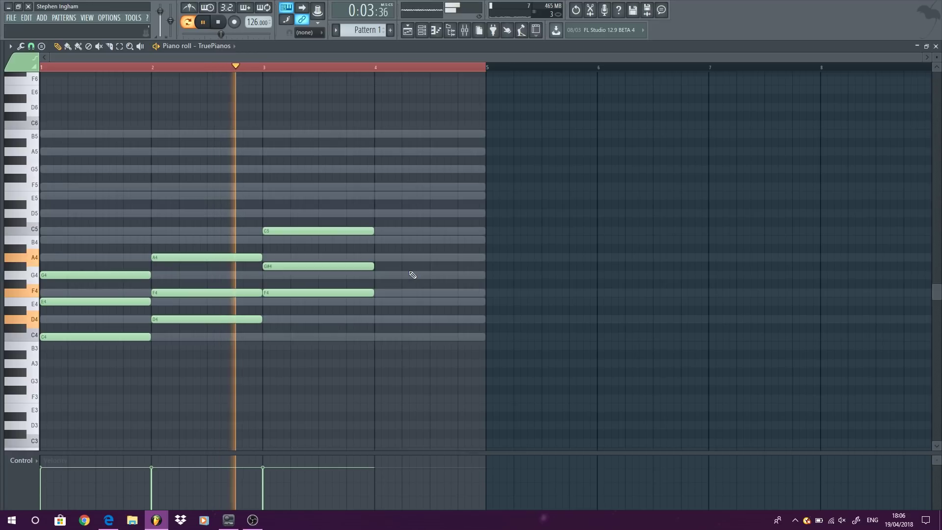
key("space")
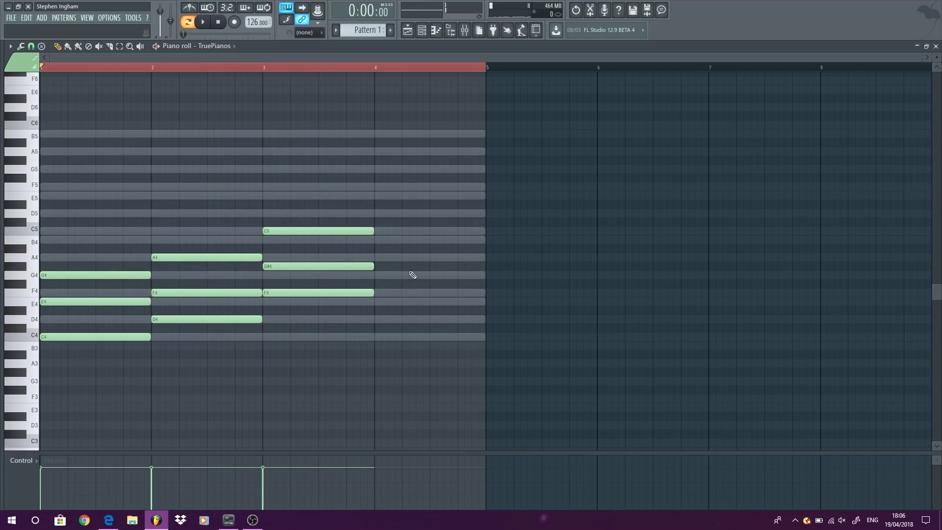
Raise the middle note of the bar 3 chord to A4 and play the progression
left_click_drag(283, 266, 282, 257)
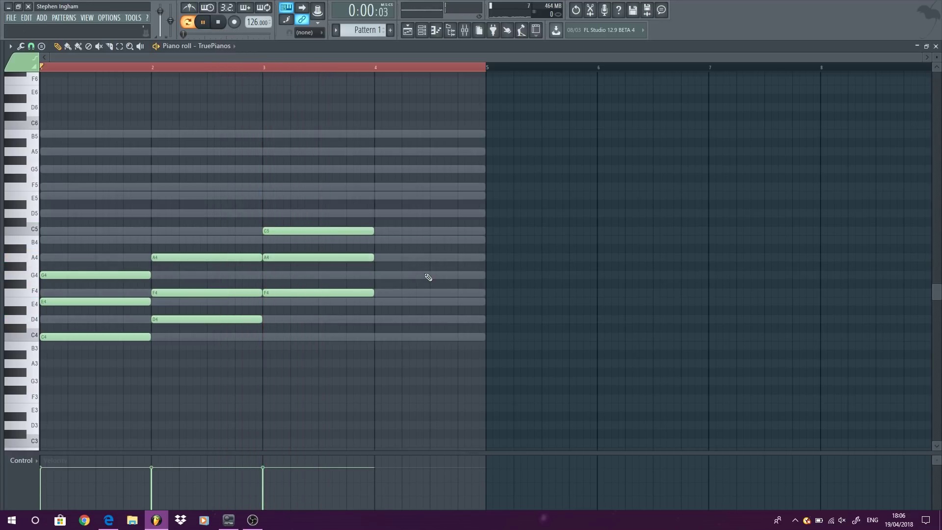
key("space")
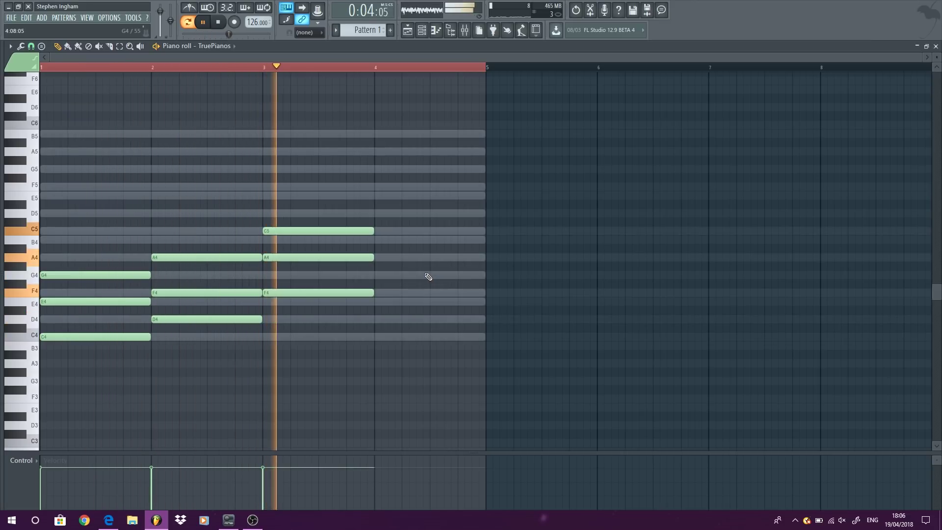
key("space")
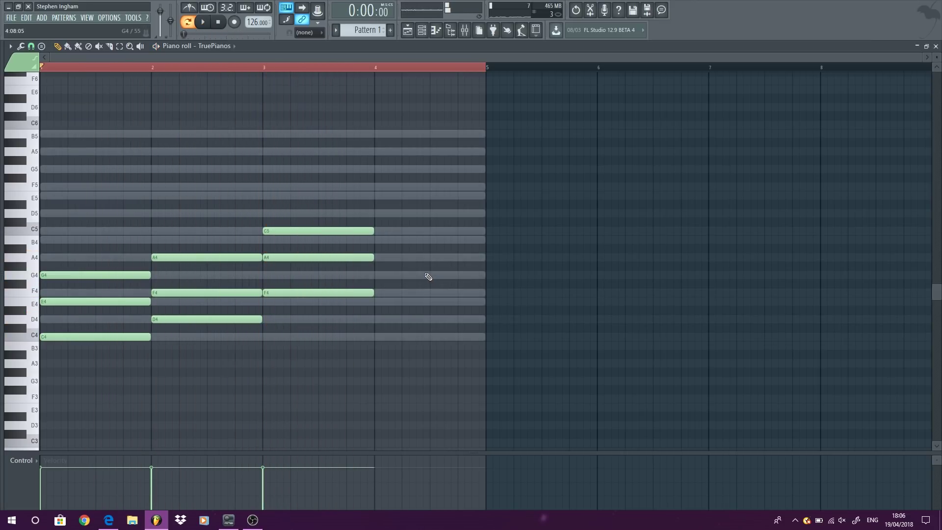
Add a G4 note in bar 4, count up the keys from it and add a D5 note above
left_click(378, 277)
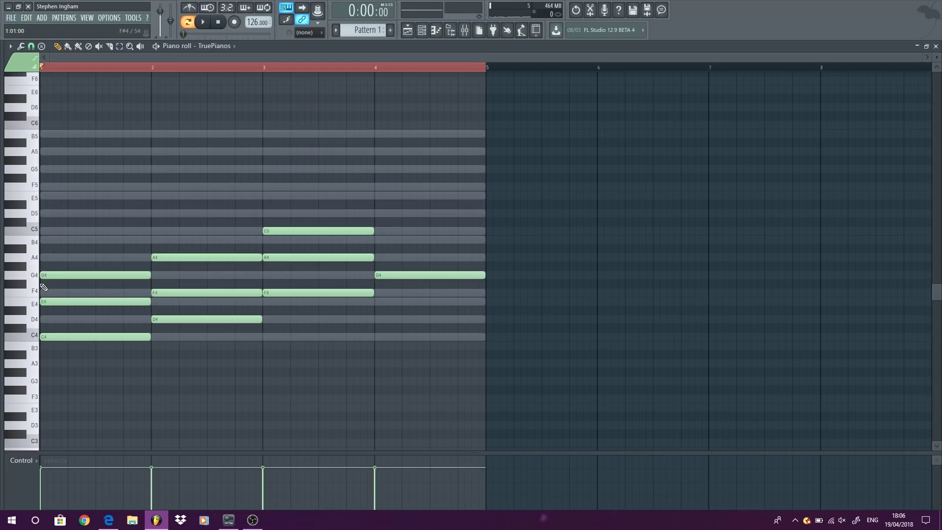
left_click(31, 280)
left_click(22, 253)
left_click(30, 229)
left_click(30, 213)
left_click(382, 212)
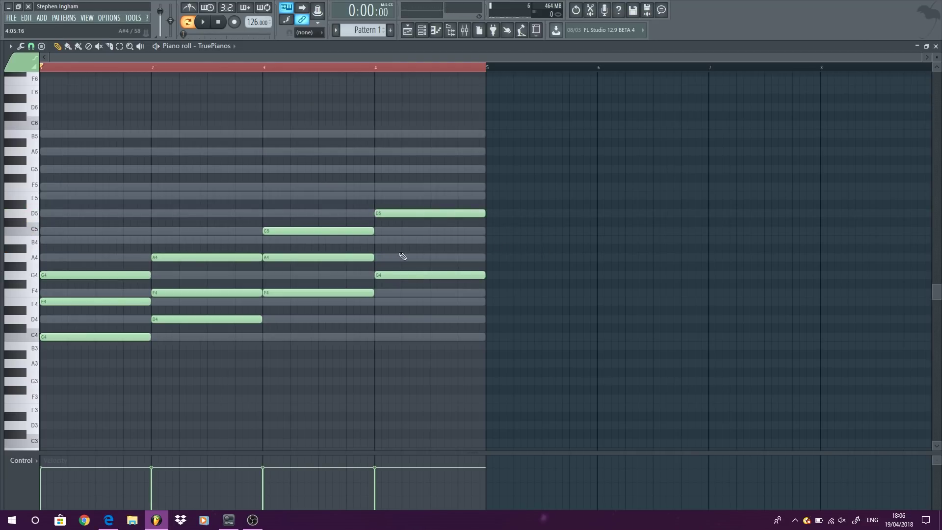
Add an A#4 note between G4 and D5 in bar 4 and play the progression
left_click(382, 249)
key("space")
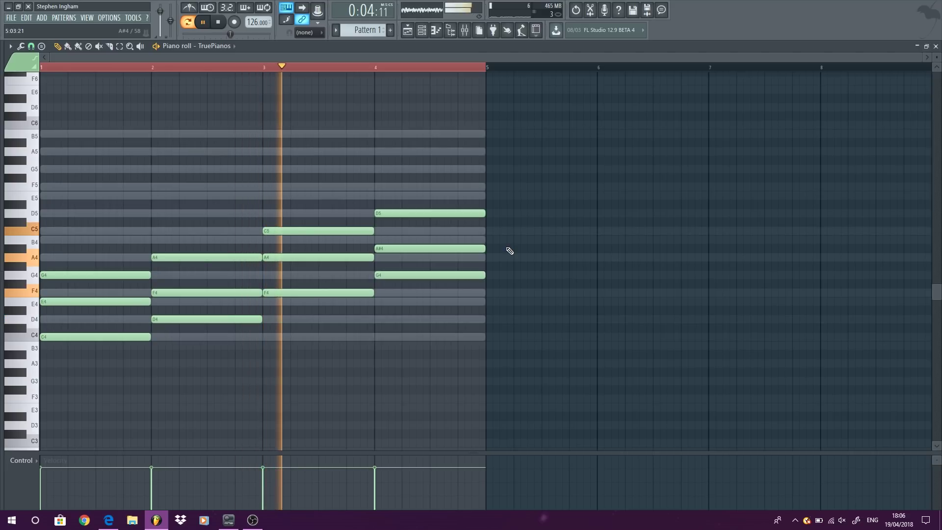
key("space")
Raise the middle note of the bar 4 chord to B4 and play all four chords
left_click_drag(396, 251, 393, 242)
key("space")
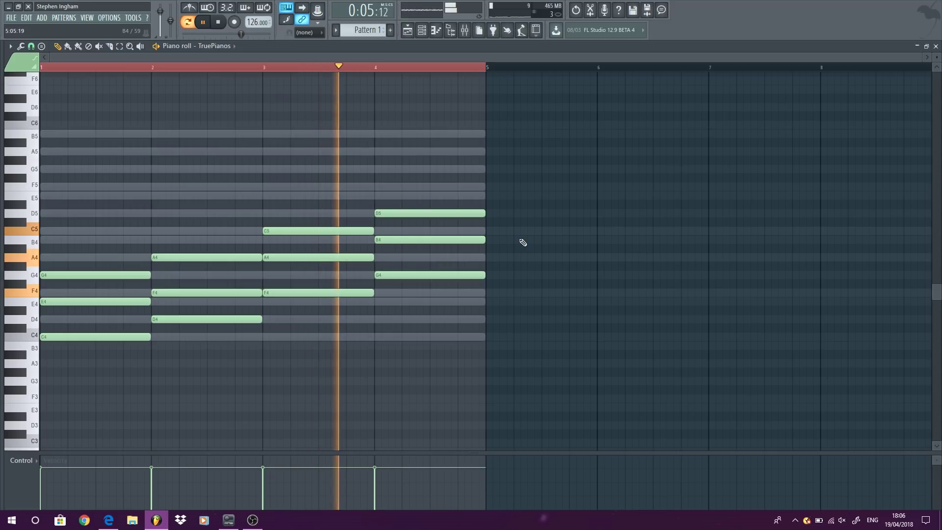
key("space")
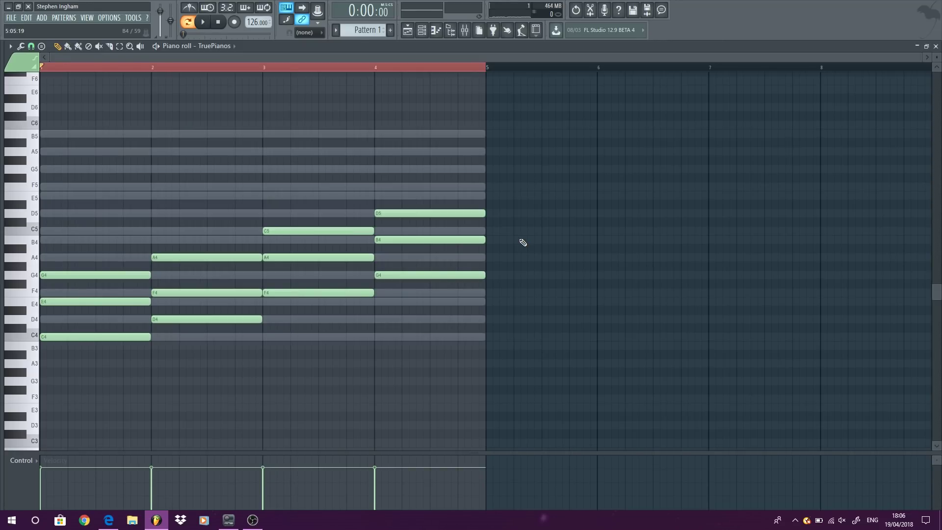
Delete the four chords, then switch to the Sampler channel's notes and delete the C major scale
mouse_move(109, 354)
left_mouse_down()
mouse_move(316, 172)
mouse_move(582, 203)
left_mouse_up()
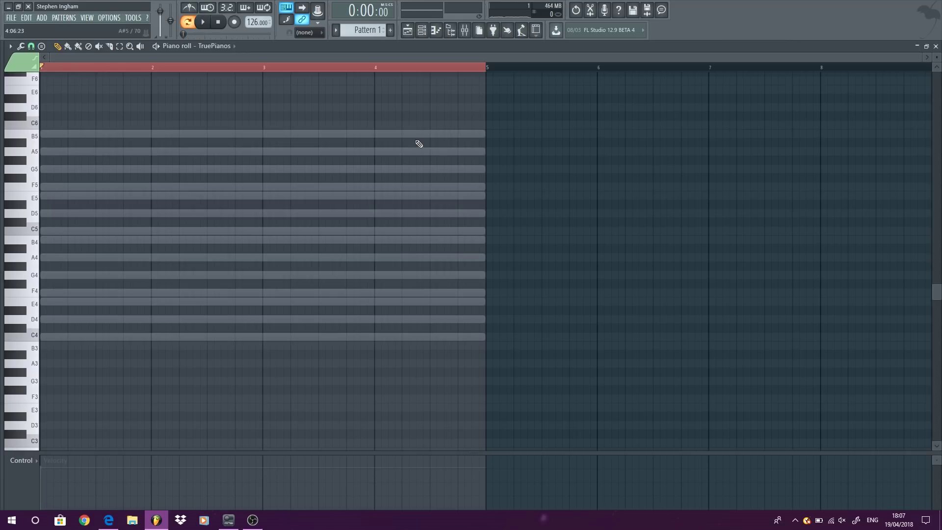
left_click(558, 143)
right_click(436, 135)
right_click(436, 136)
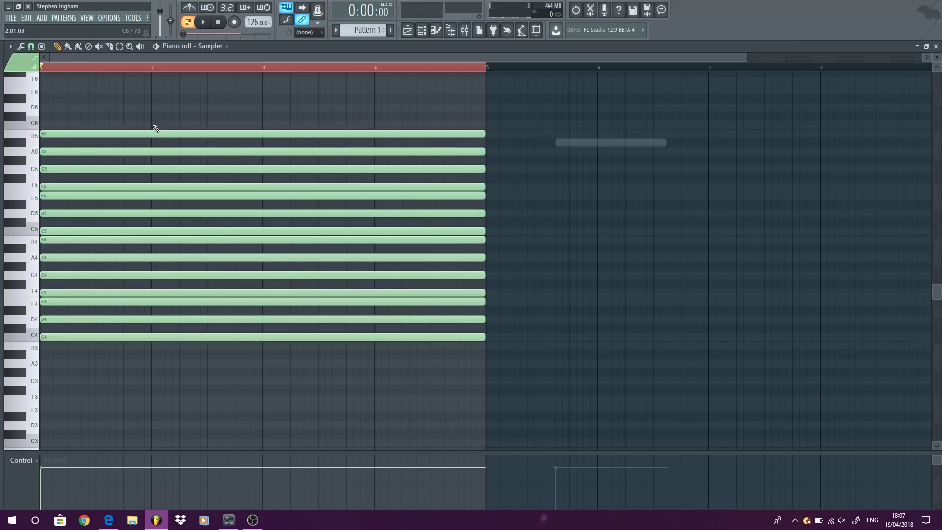
left_click_drag(153, 128, 144, 332)
Stamp an Aeolian scale starting on C5 at bar 1, two bars long
left_click(11, 47)
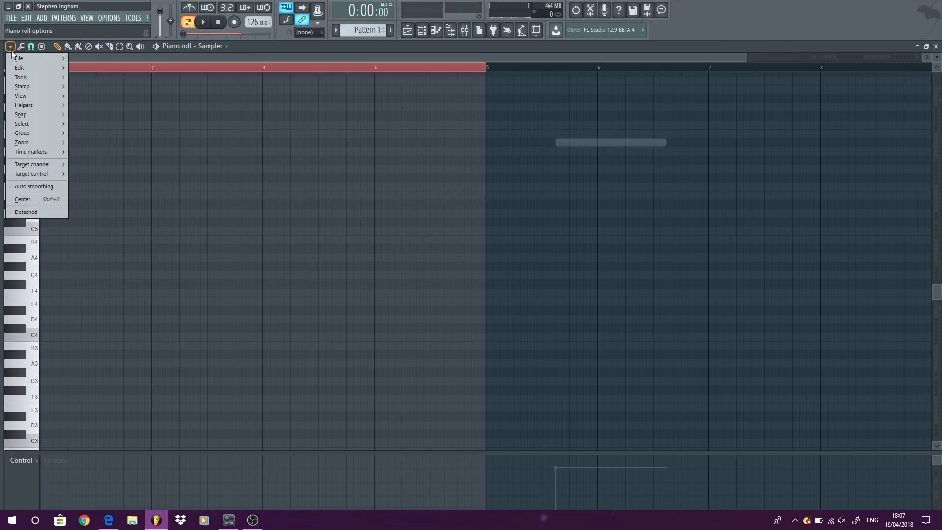
mouse_move(47, 87)
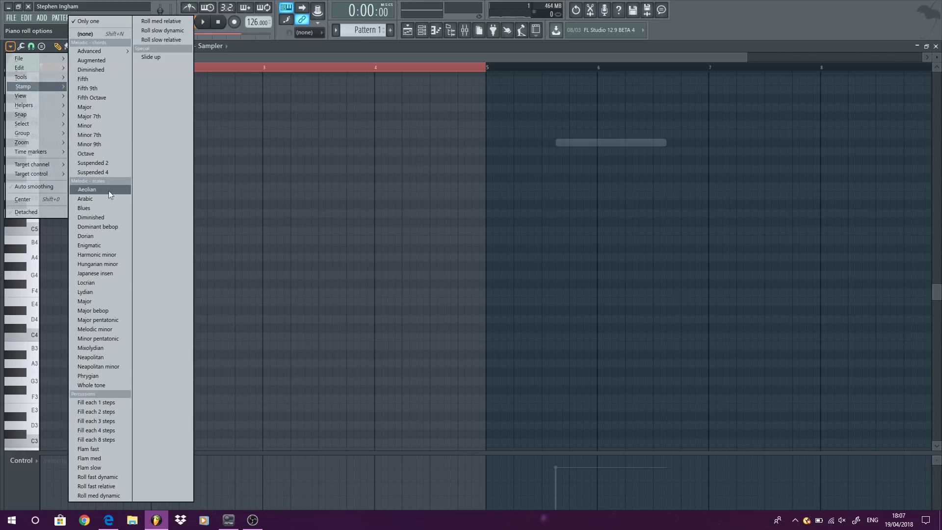
left_click(88, 191)
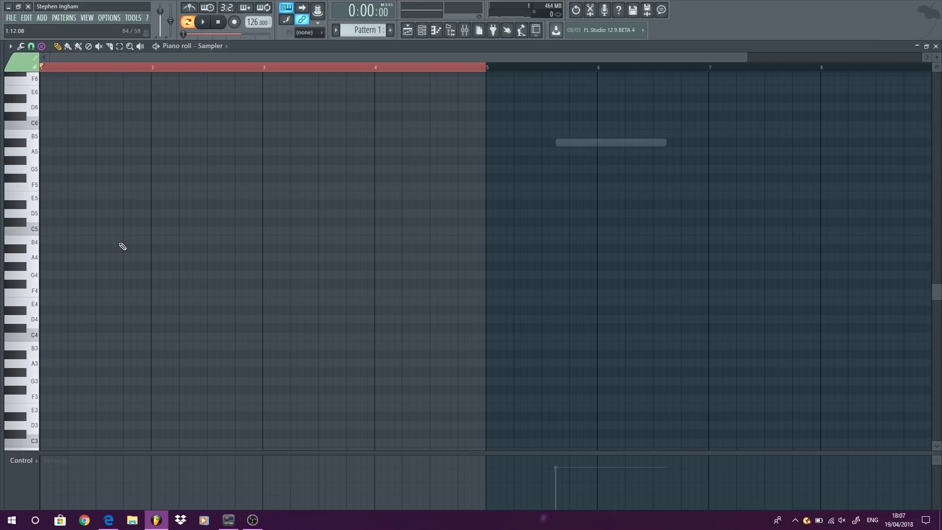
left_click_drag(45, 235, 257, 236)
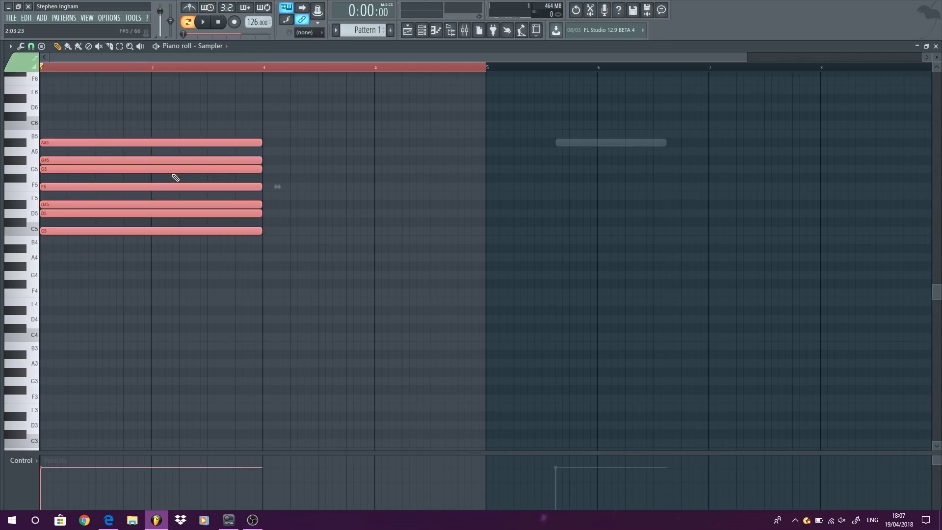
Duplicate the scale one octave up and transpose both octaves so the lowest note is D4
left_click_drag(103, 233, 56, 166)
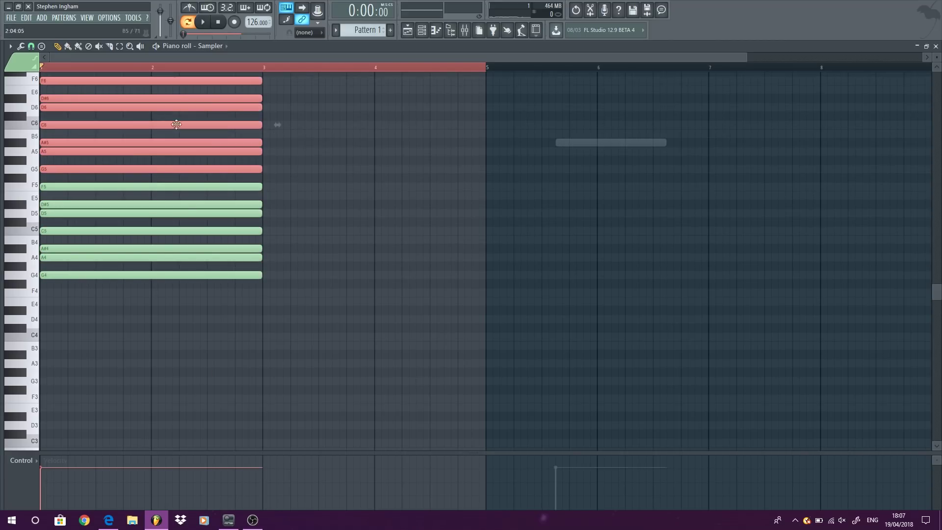
scroll(307, 200, "up", 3)
key("ctrl+a")
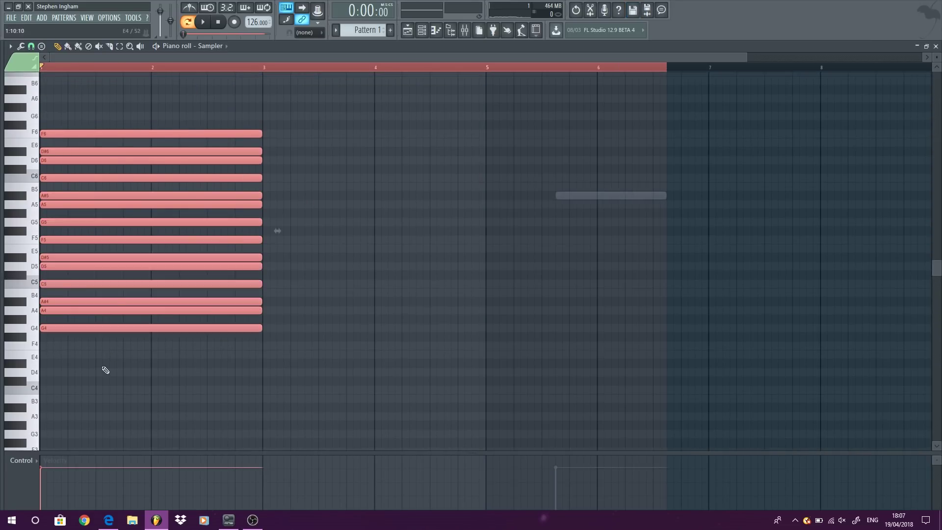
left_click_drag(78, 326, 66, 372)
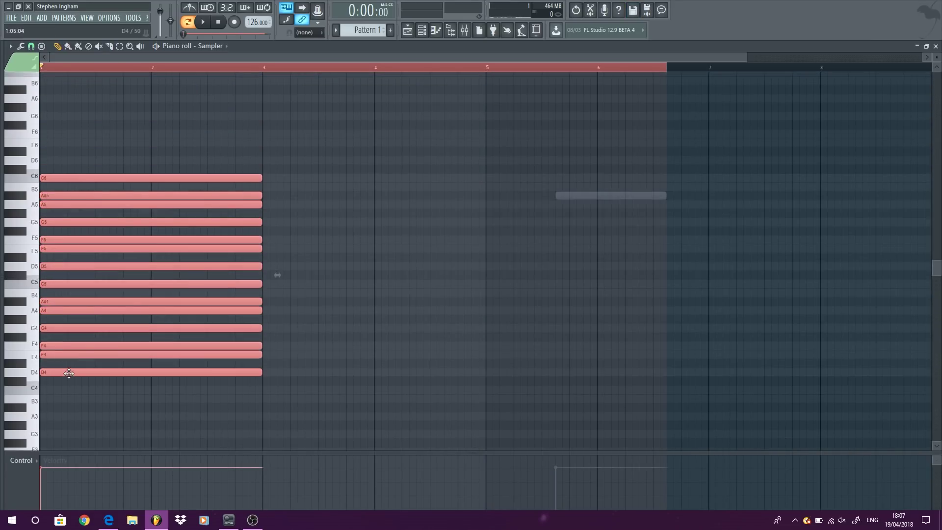
Switch to the browser to check the key of Uptown Funk on the Karaoke Version page, then return to FL Studio
left_click(108, 519)
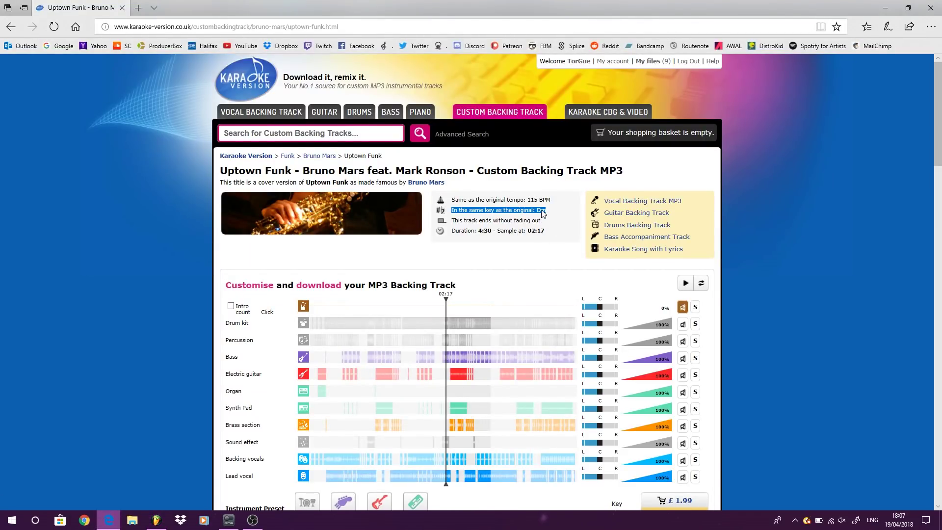
left_click(156, 519)
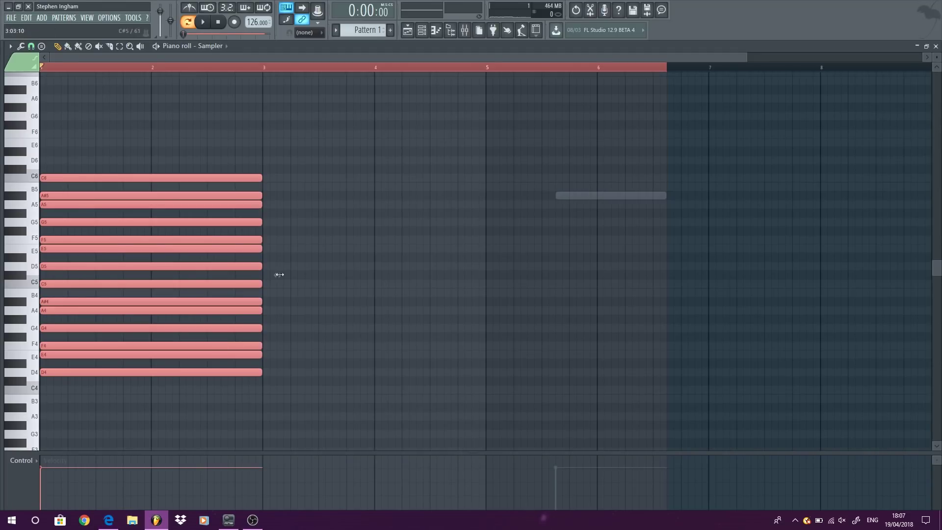
Lengthen all scale notes to the start of bar 5, view them as ghost notes from the piano channel and return to the scale
left_click_drag(262, 177, 485, 170)
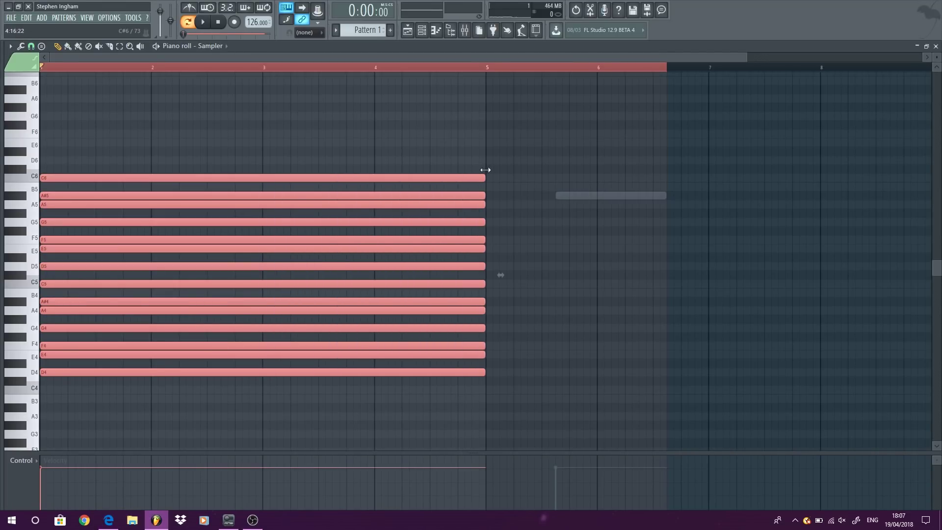
left_click_drag(147, 287, 79, 365)
left_click(78, 365)
double_click(589, 197)
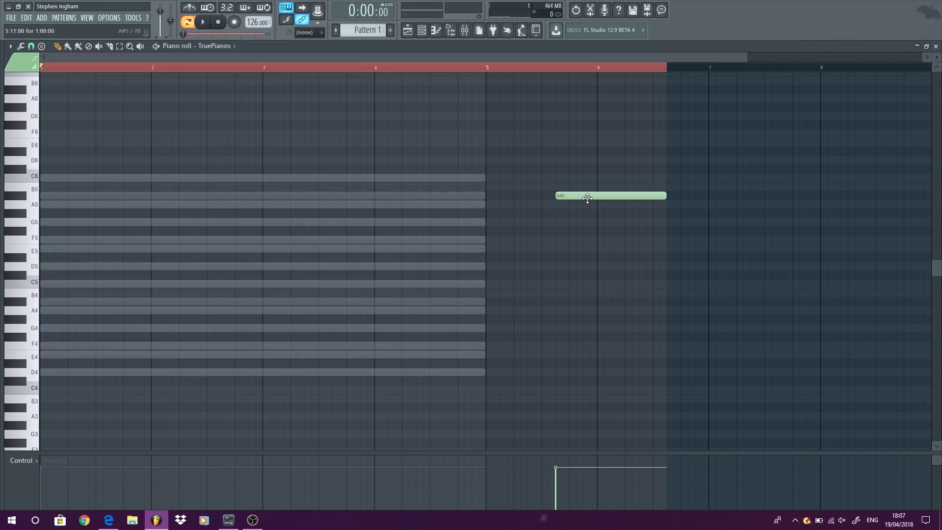
double_click(423, 180)
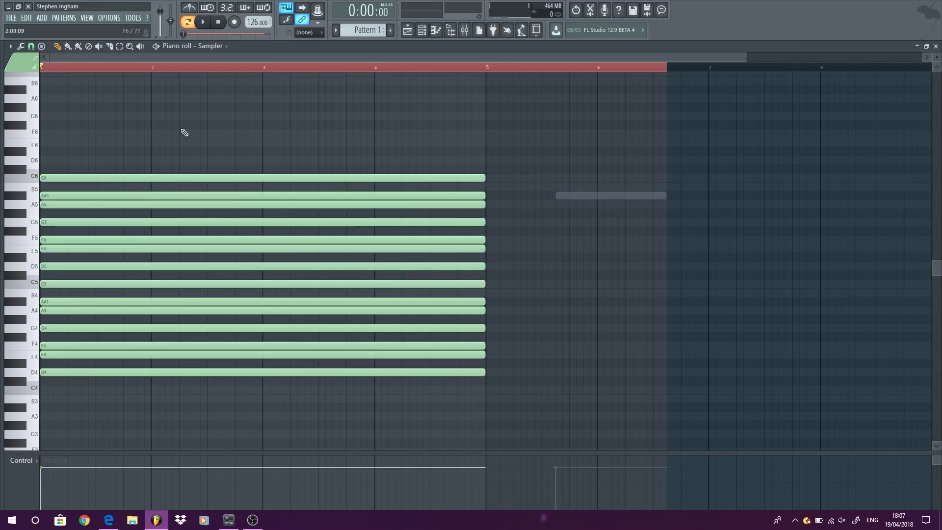
Look through the piano roll's options to find the Ghost channels helper and check its setting
key("alt+F8")
key("alt+F8")
left_click(9, 46)
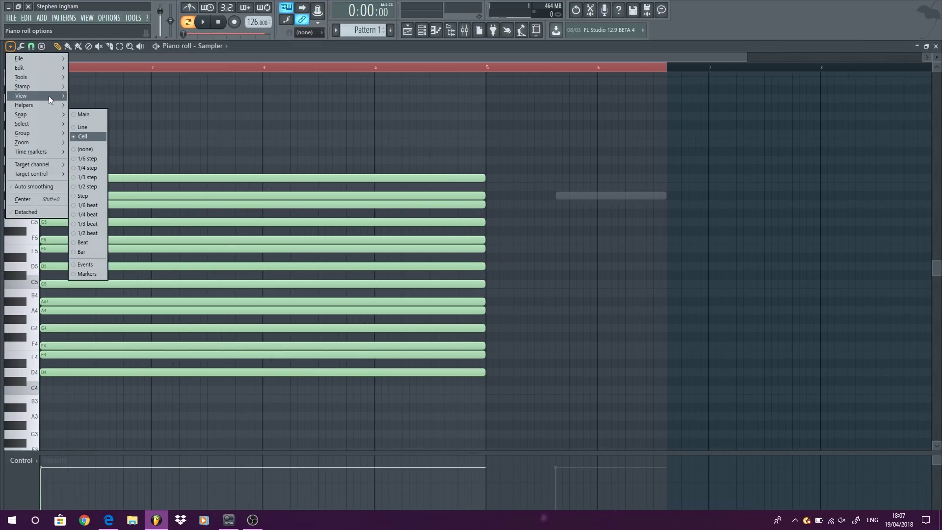
mouse_move(49, 96)
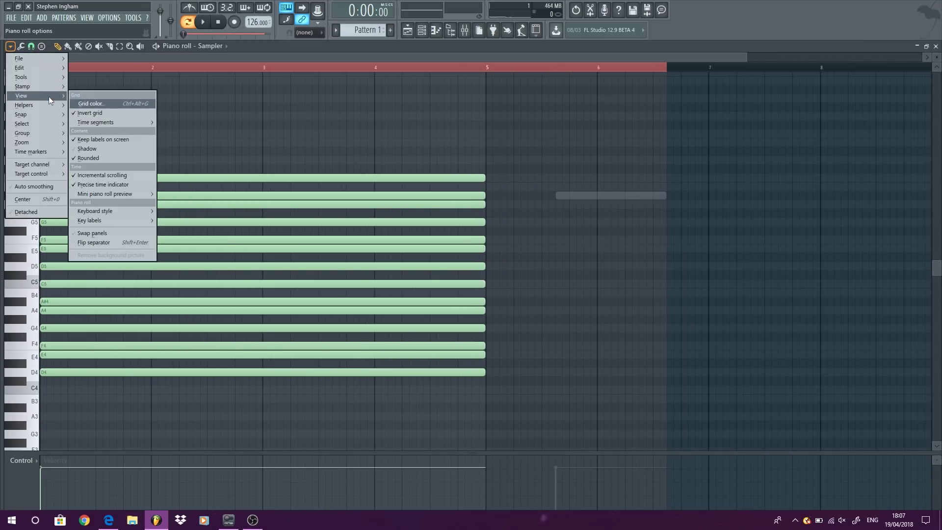
mouse_move(136, 208)
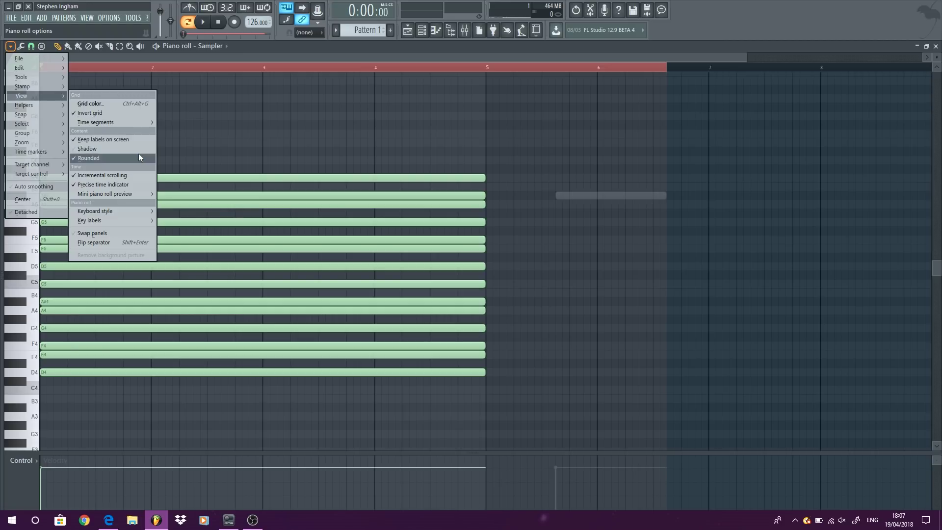
mouse_move(46, 74)
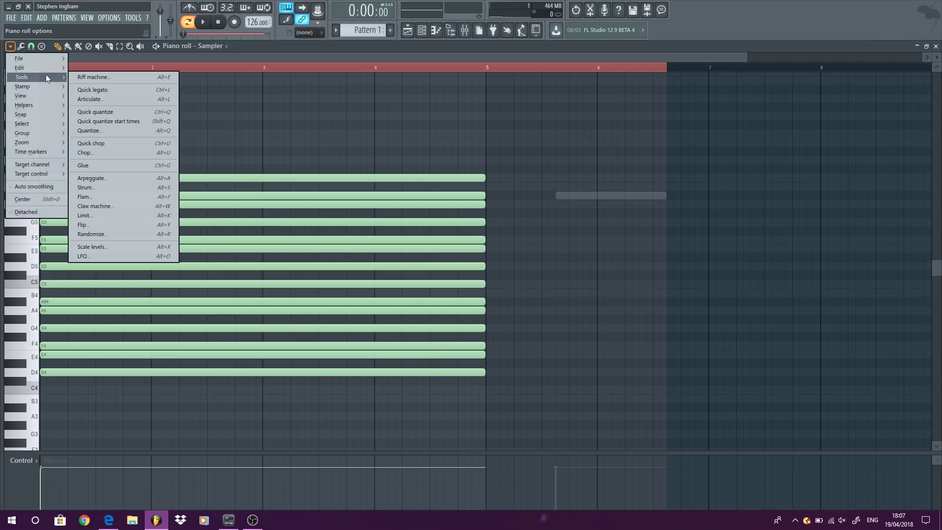
mouse_move(51, 123)
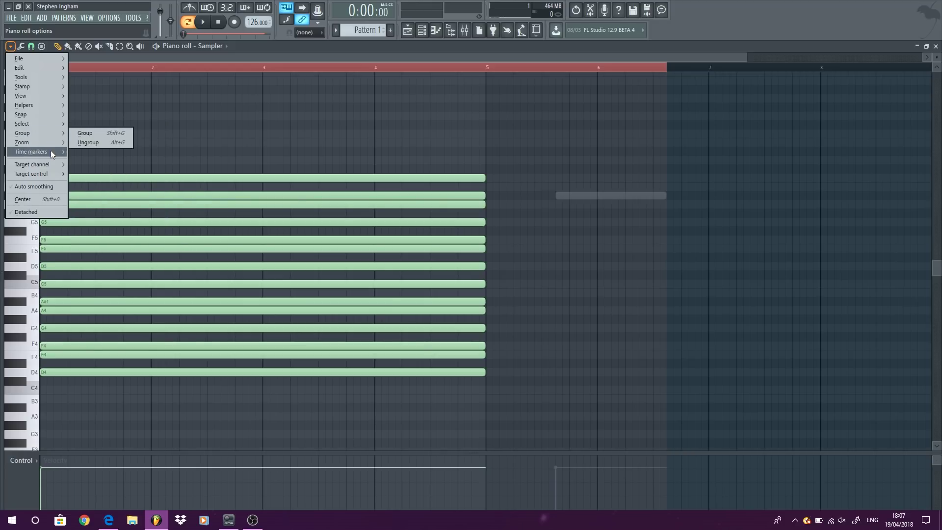
mouse_move(49, 163)
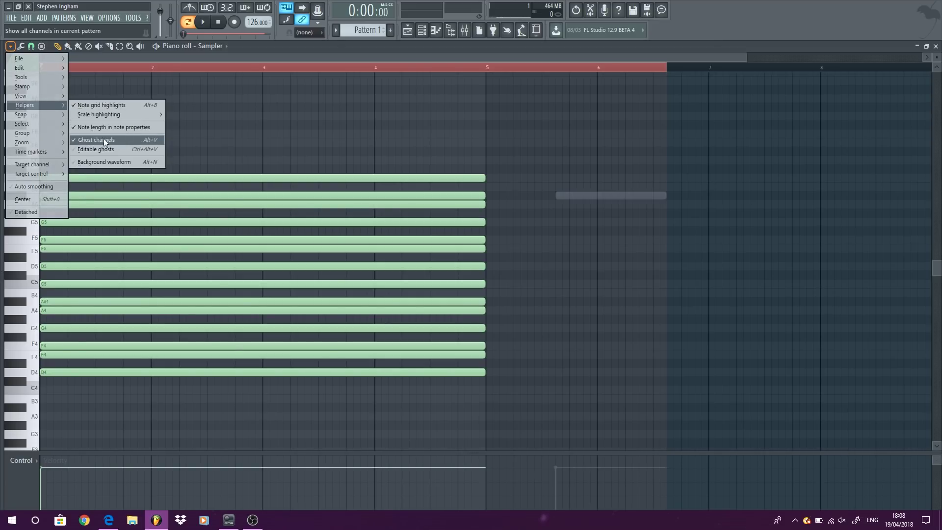
left_click(673, 228)
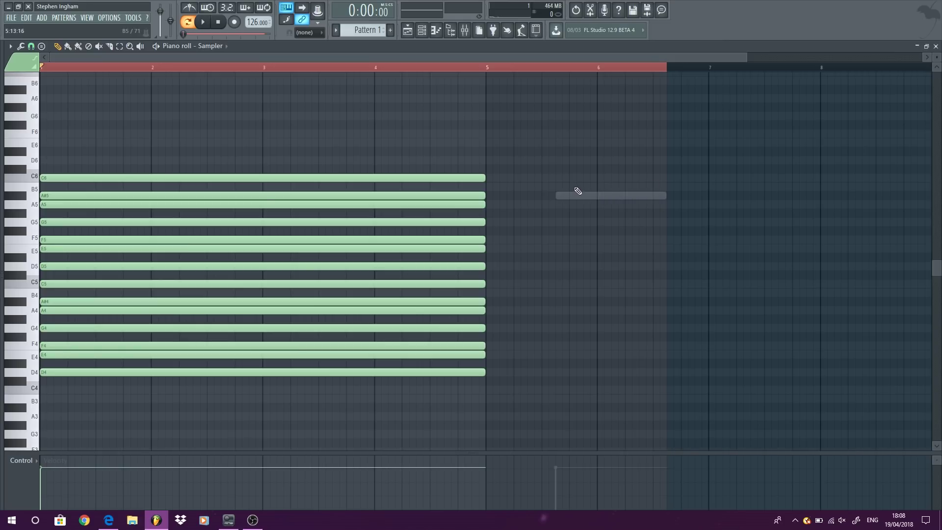
Reopen the Sampler channel's scale in the piano roll and highlight its lower octave, D4 to C5, to examine the root note
left_click(936, 46)
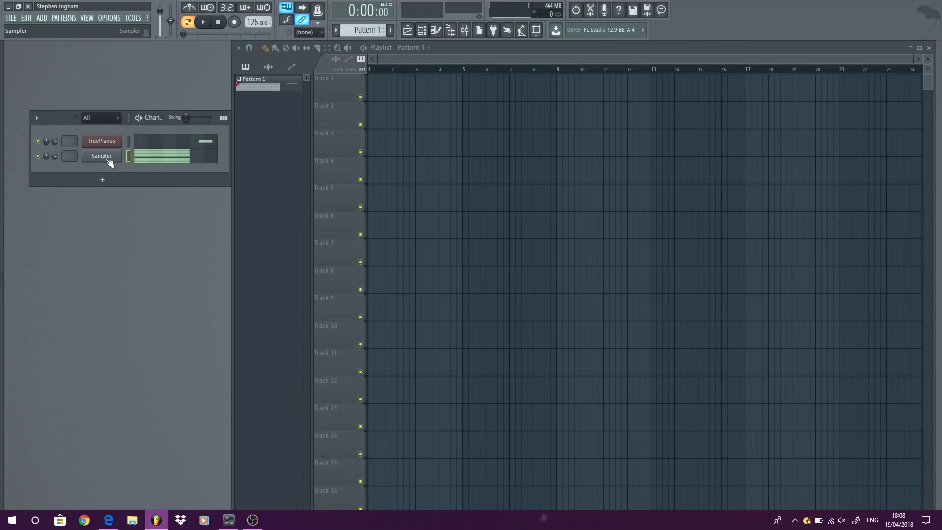
right_click(109, 162)
left_click(144, 156)
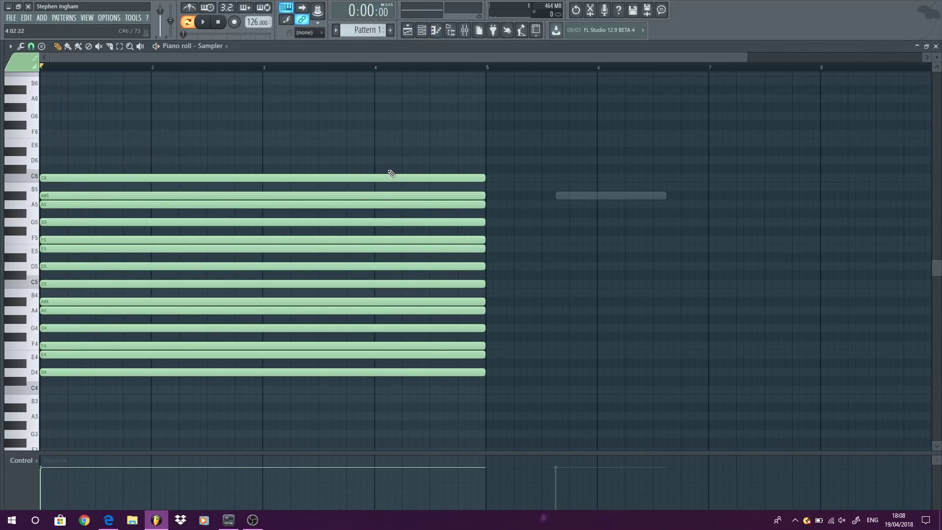
left_click_drag(123, 277, 78, 387)
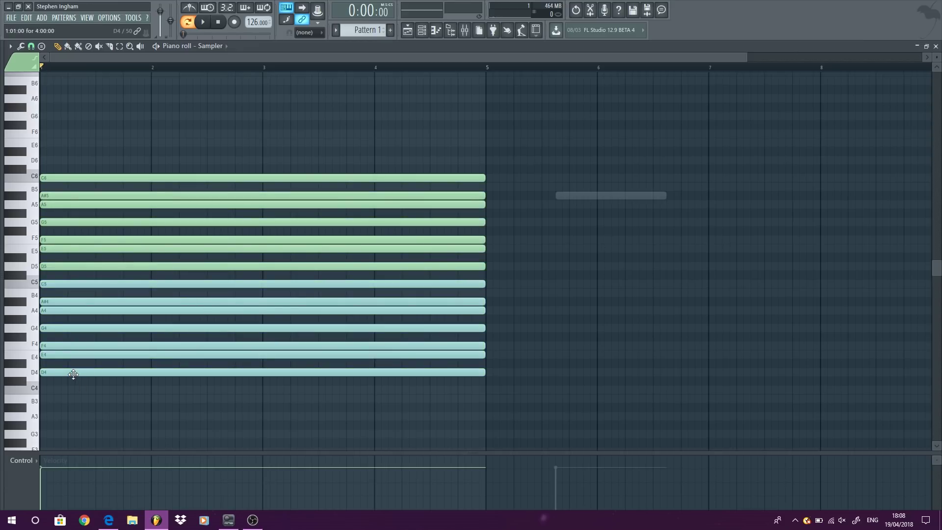
left_click(113, 172)
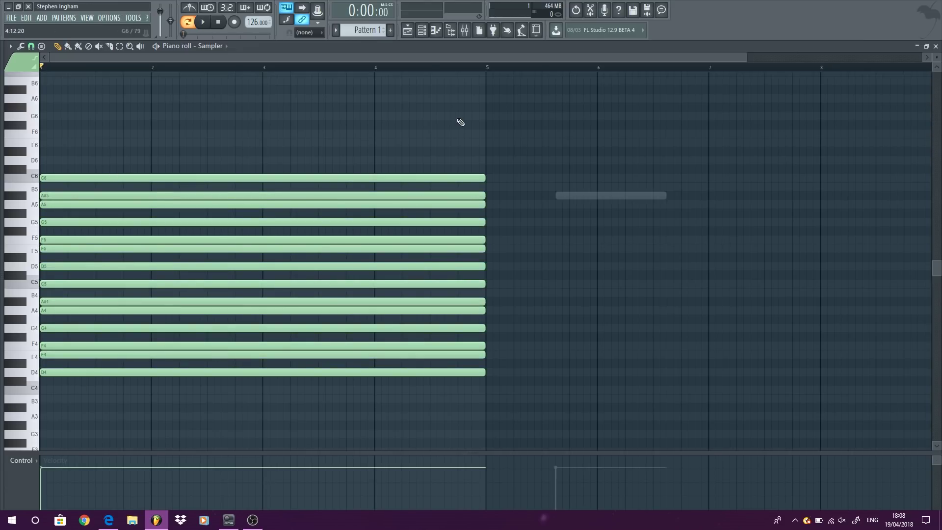
left_click_drag(213, 273, 43, 378)
left_click(35, 375)
Switch to the TruePianos notes through the ghost note and delete the stray A#5 note between bars 5 and 6
double_click(627, 196)
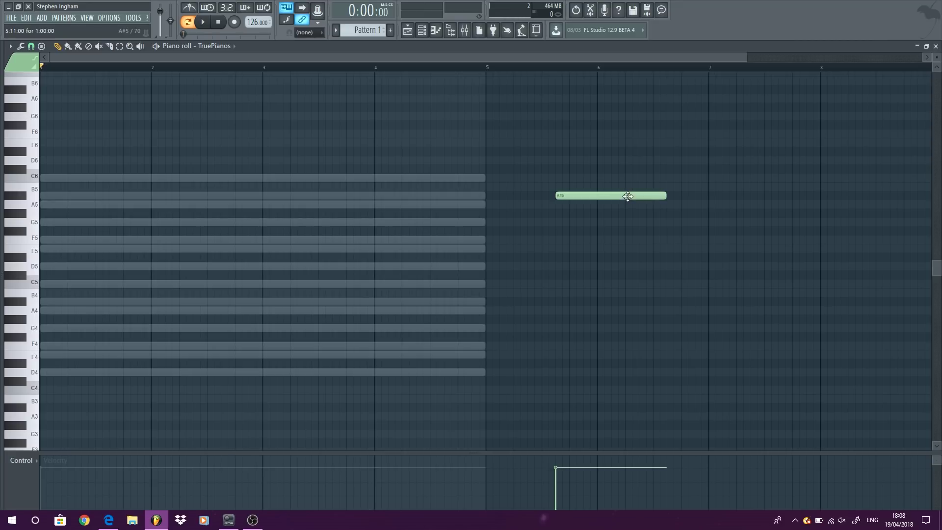
double_click(469, 181)
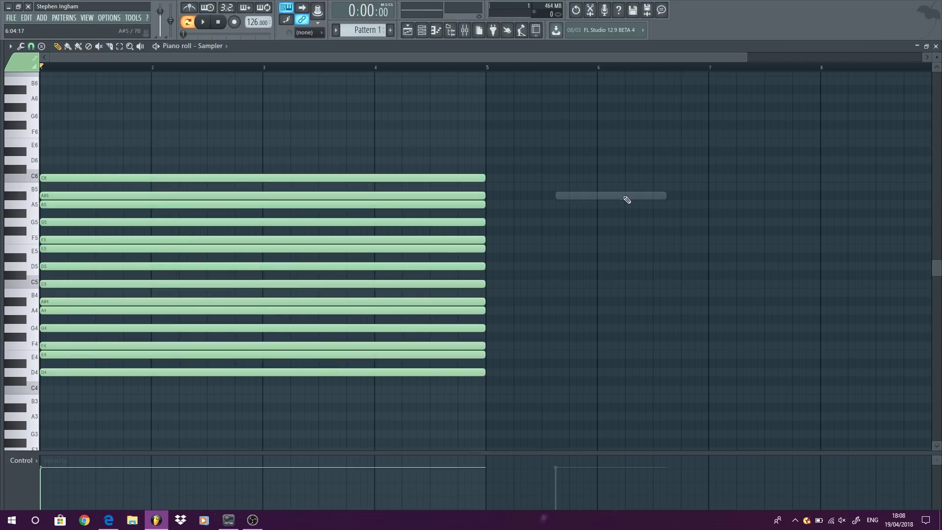
double_click(627, 196)
right_click(619, 196)
scroll(169, 258, "down", 2)
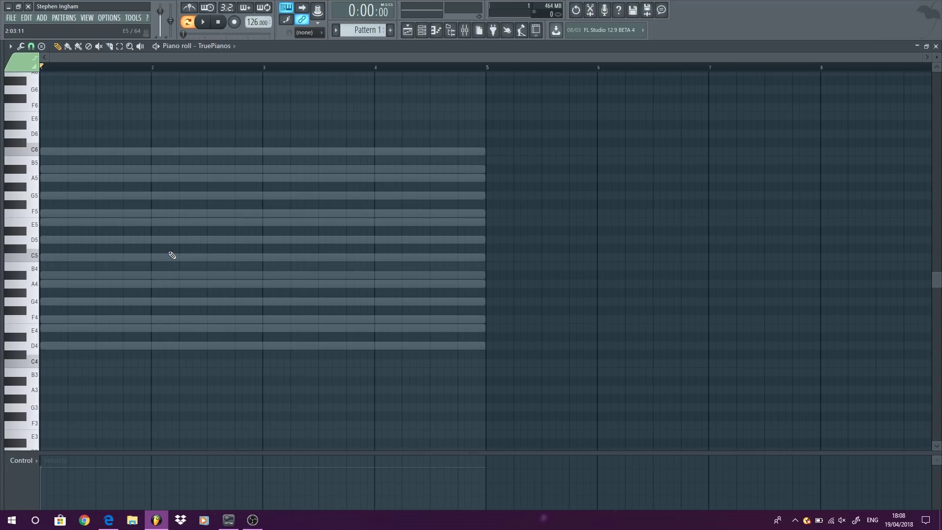
Return to the Sampler scale and duplicate its notes downward so the D minor scale continues from C4 down past A2
double_click(187, 347)
left_click_drag(512, 386, 10, 366)
scroll(126, 215, "down", 4)
scroll(70, 399, "up", 2)
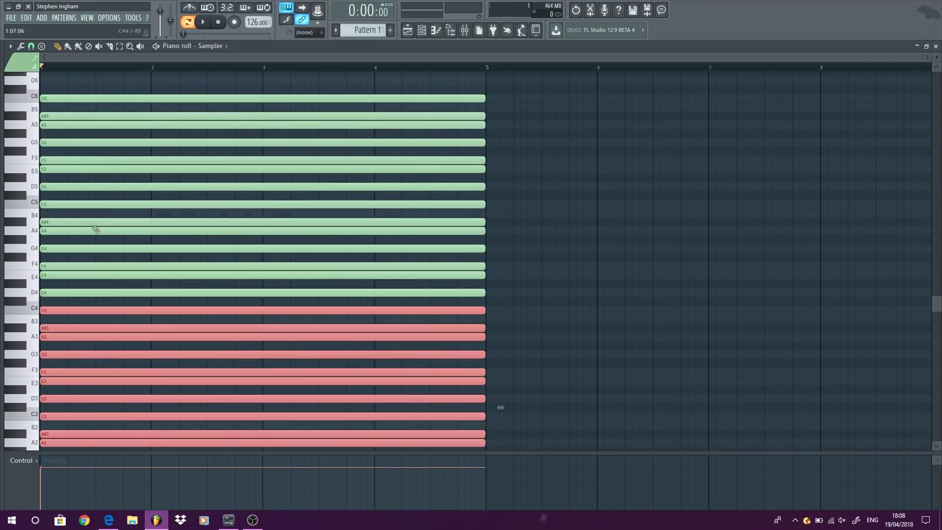
scroll(490, 208, "up", 2)
Open the TruePianos channel in the piano roll and place a one-bar D4 note at bar 1
left_click(936, 46)
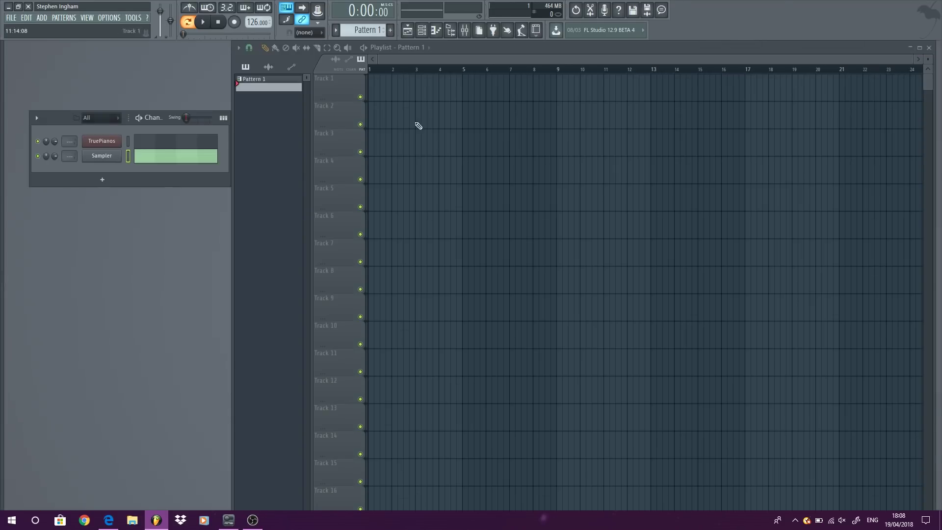
right_click(117, 141)
left_click(131, 142)
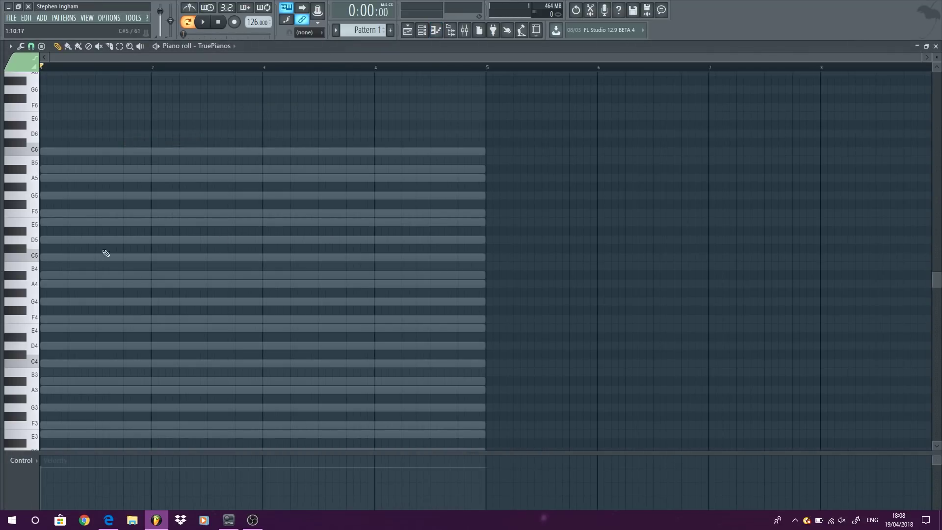
left_click(51, 347)
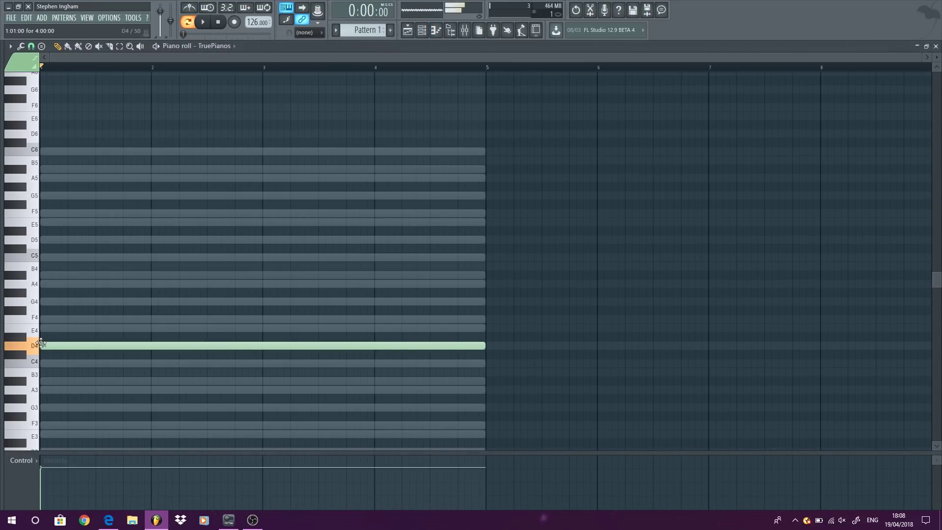
left_click_drag(491, 344, 152, 346)
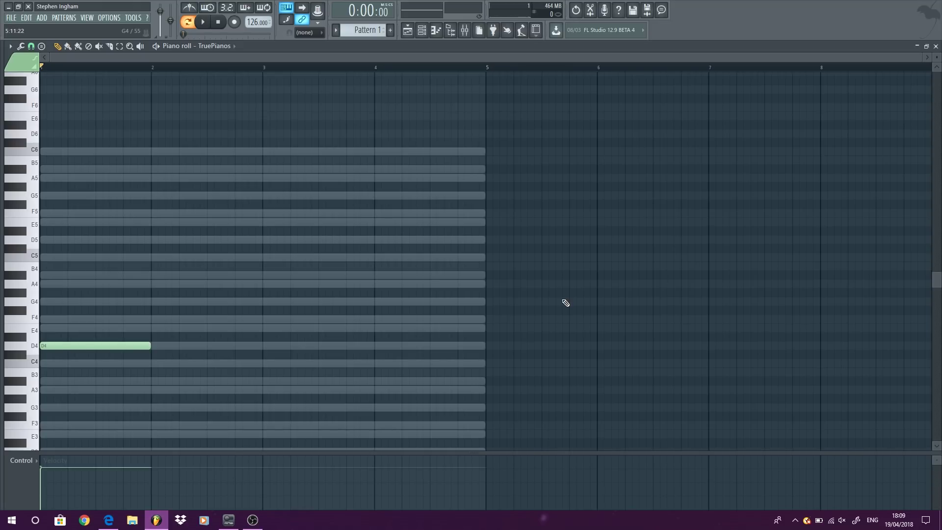
Audition the keys upward from D4 and add a one-bar A4 note at bar 1 as the fifth
left_click(34, 348)
left_click(55, 347)
left_click(24, 341)
left_click(22, 314)
left_click(42, 287)
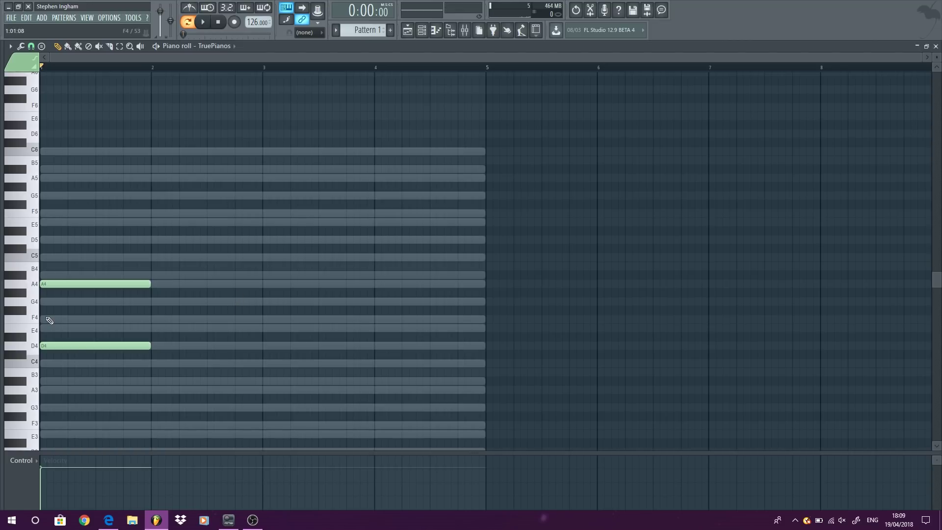
Add a one-bar F4 as the chord's minor third, comparing it with F#4, and play the D minor chord
left_click_drag(44, 320, 37, 308)
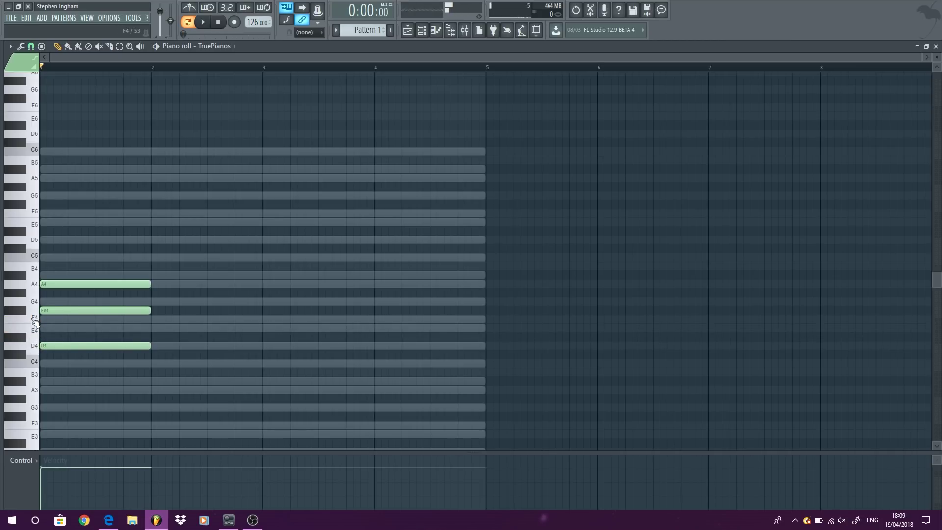
left_click_drag(53, 310, 54, 323)
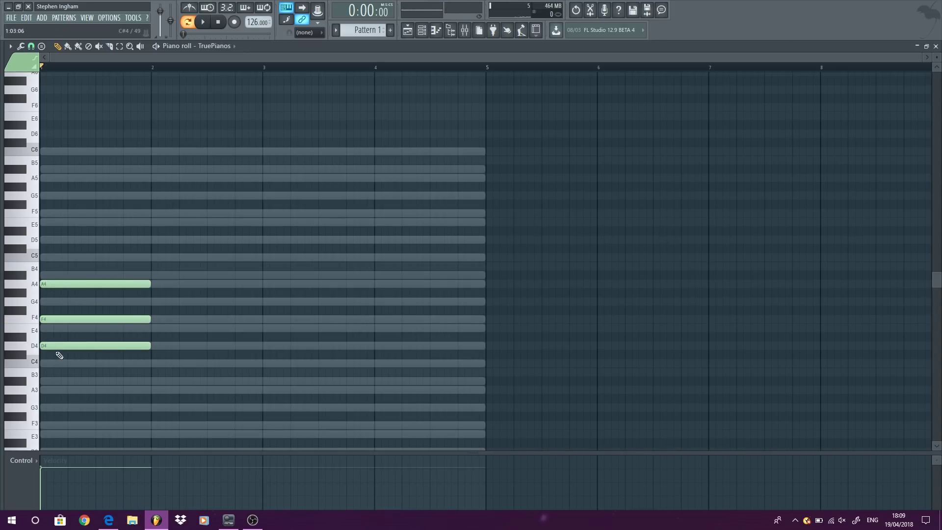
key("space")
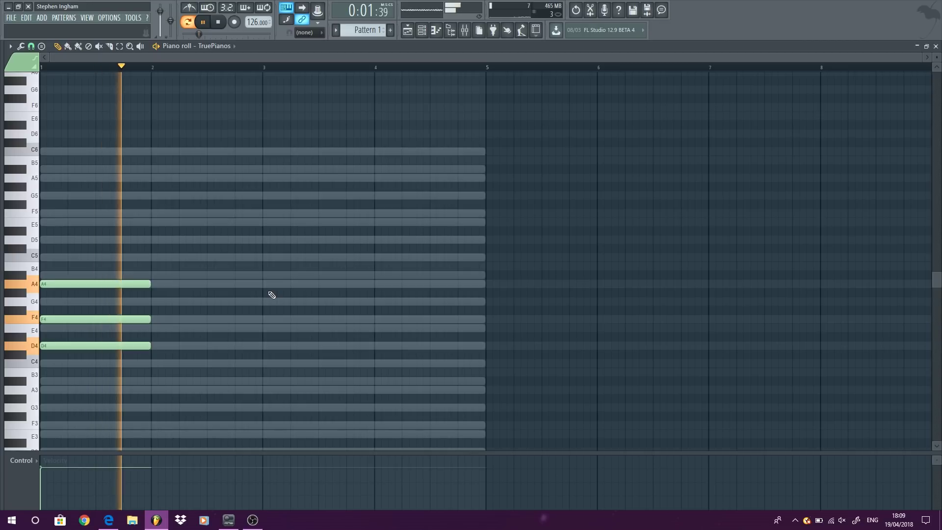
key("space")
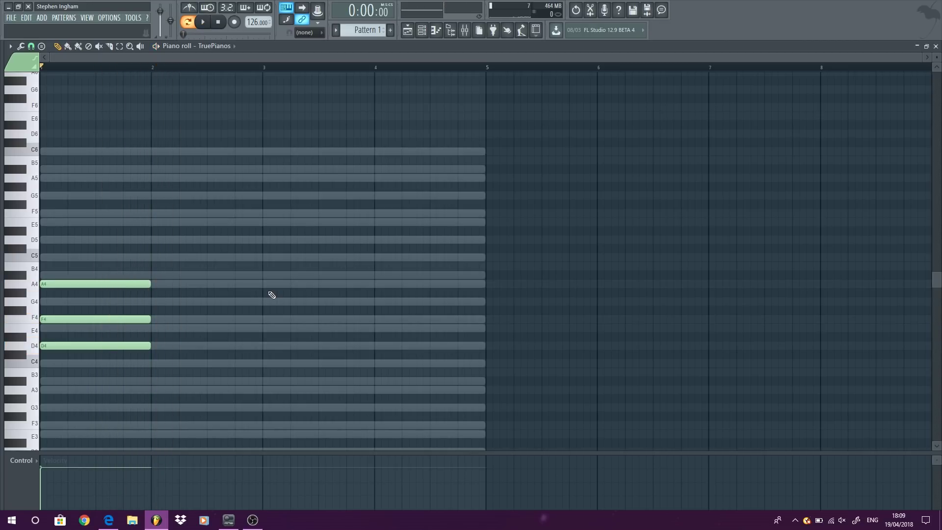
Place one-bar root notes G4 at bar 2, C4 at bar 3 and F4 at bar 4, and play the progression
scroll(282, 275, "down", 2)
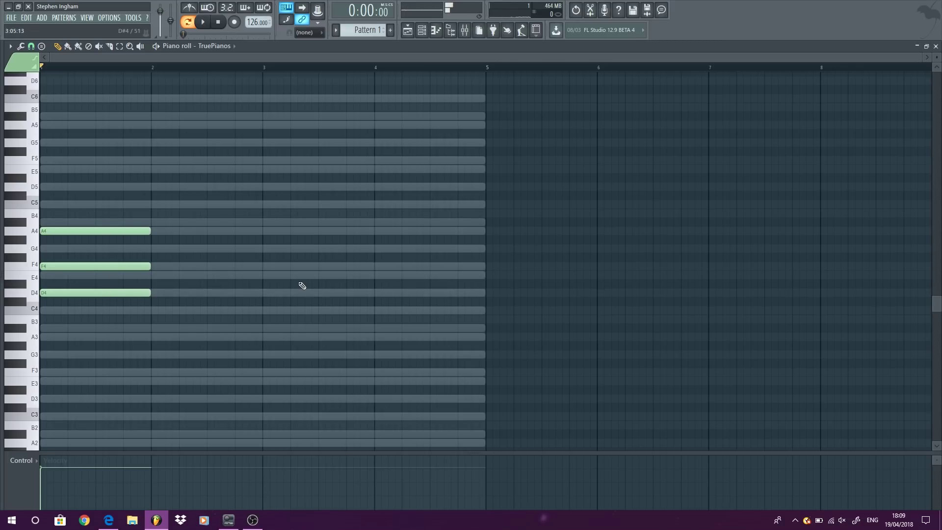
left_click(158, 249)
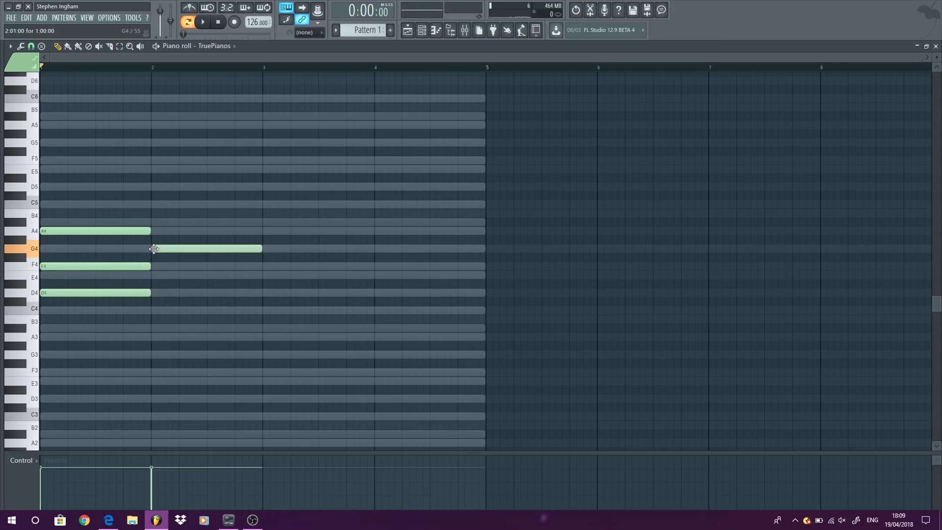
key("space")
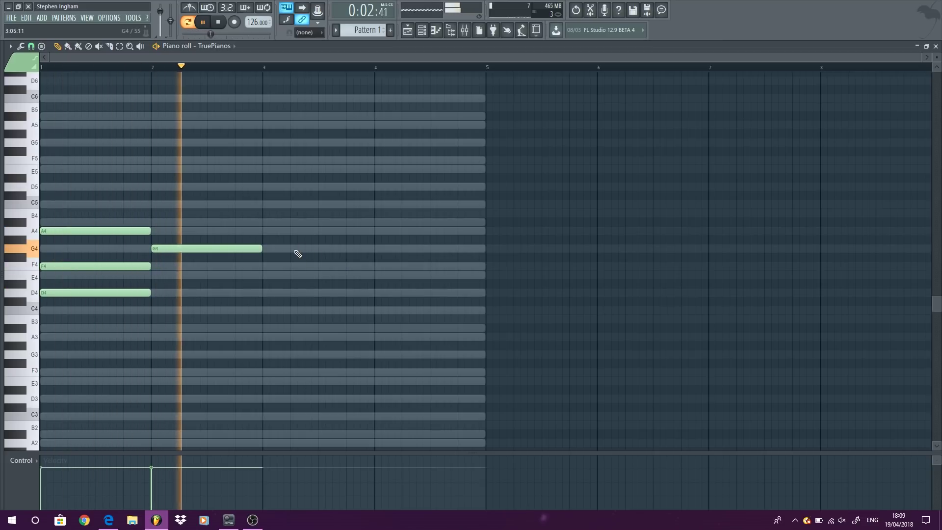
key("space")
left_click(273, 311)
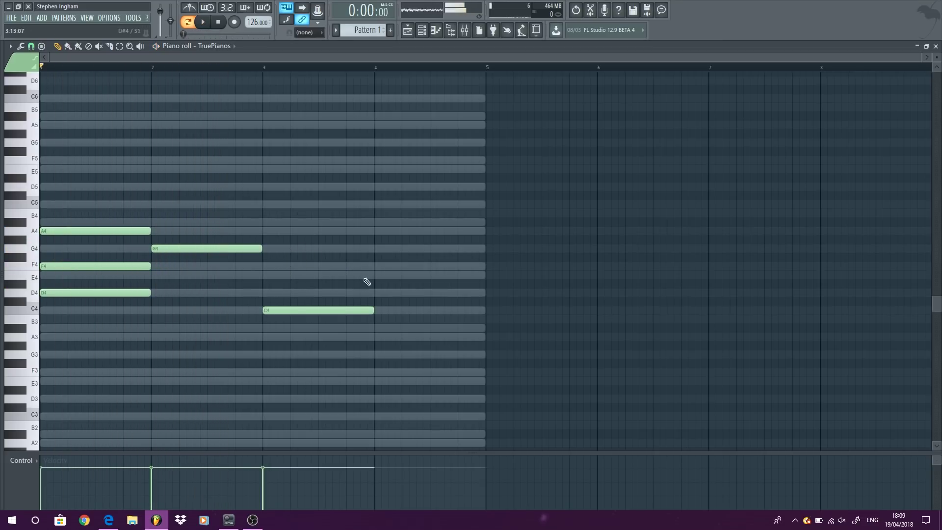
key("space")
left_click(379, 275)
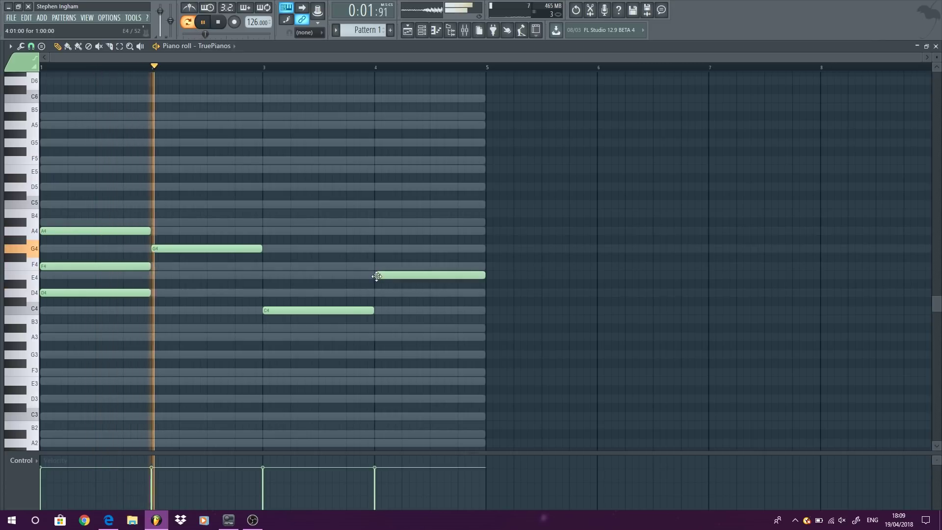
left_click_drag(432, 273, 430, 265)
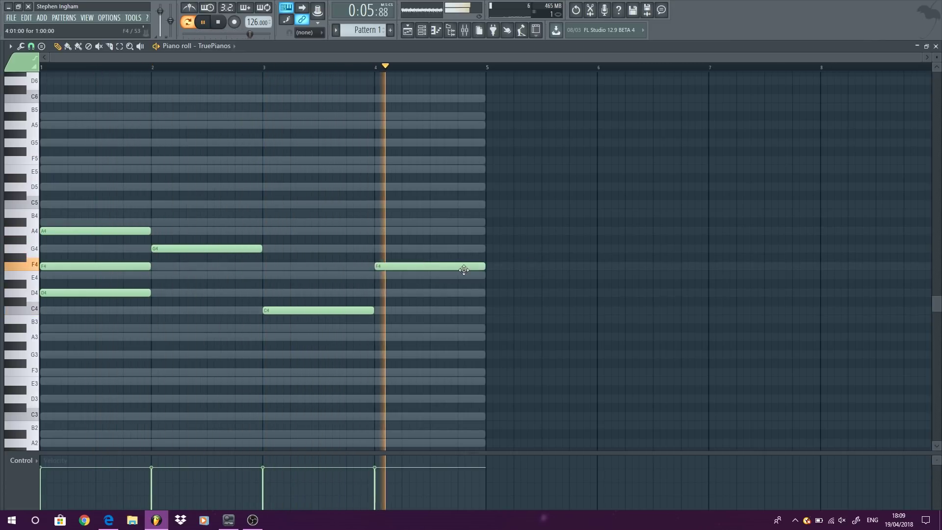
key("space")
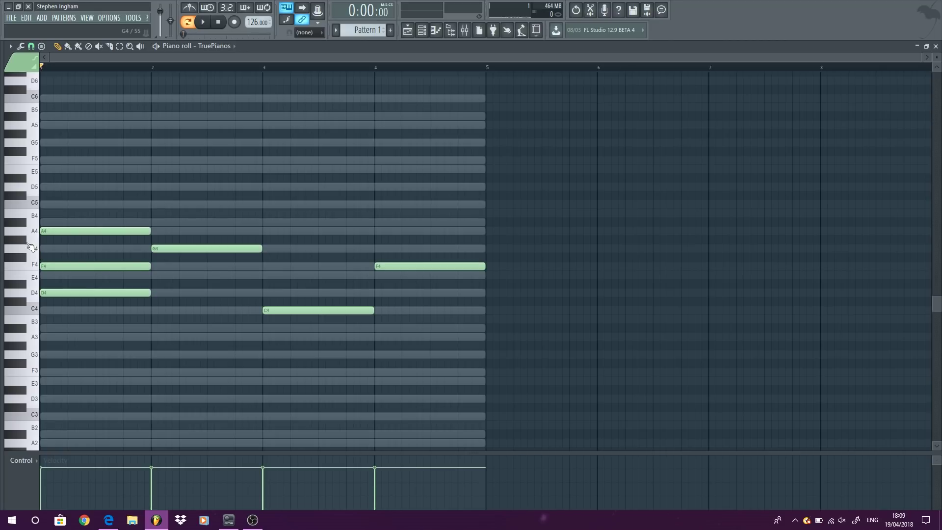
Add one-bar fifths D5 at bar 2, G4 at bar 3 and C5 at bar 4, and play the progression
left_click(27, 221)
left_click_drag(30, 222, 26, 192)
left_click(155, 186)
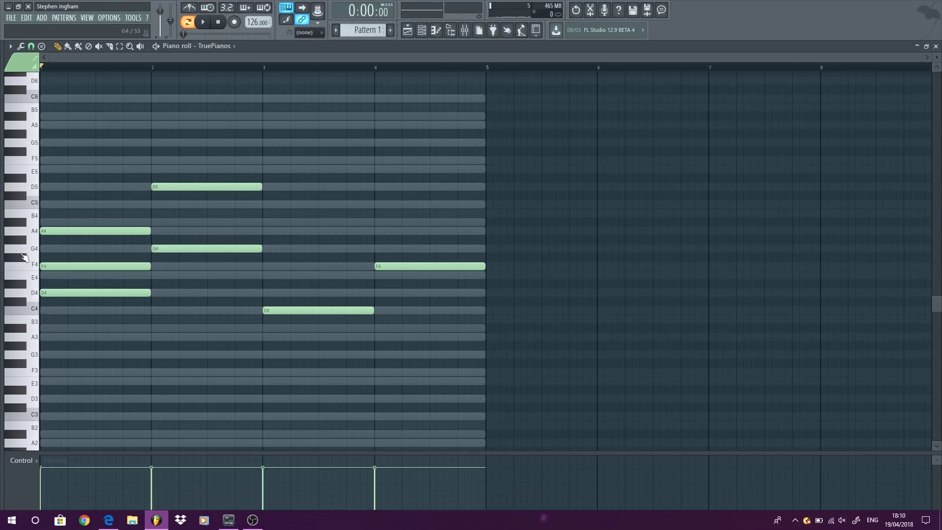
left_click(266, 248)
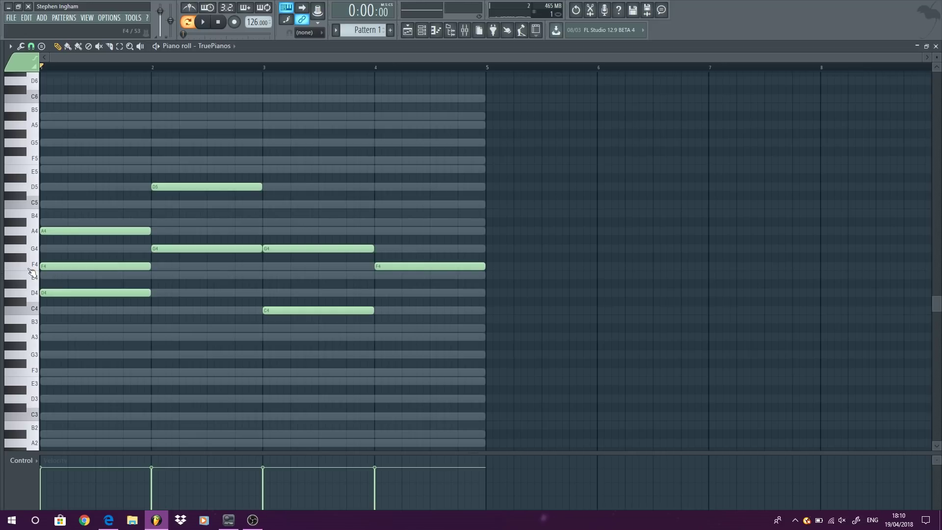
left_click(30, 270)
left_click(37, 204)
left_click(377, 205)
key("space")
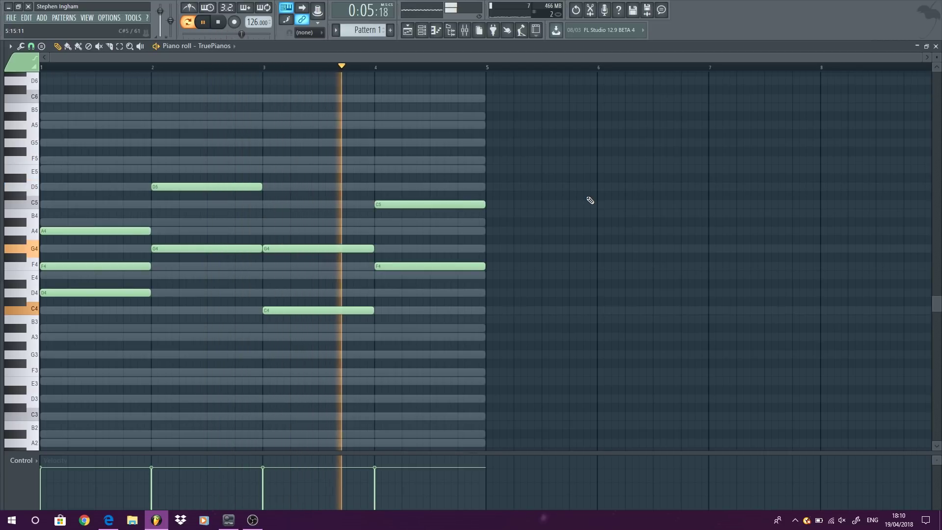
key("space")
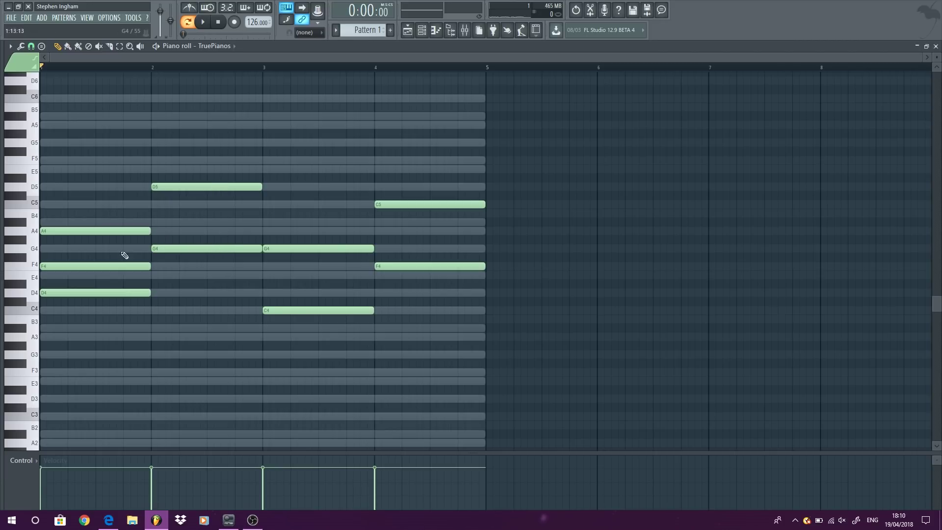
Audition the keys up from G4, add a one-bar A#4 at bar 2 as the minor third, and play the progression
left_click(36, 253)
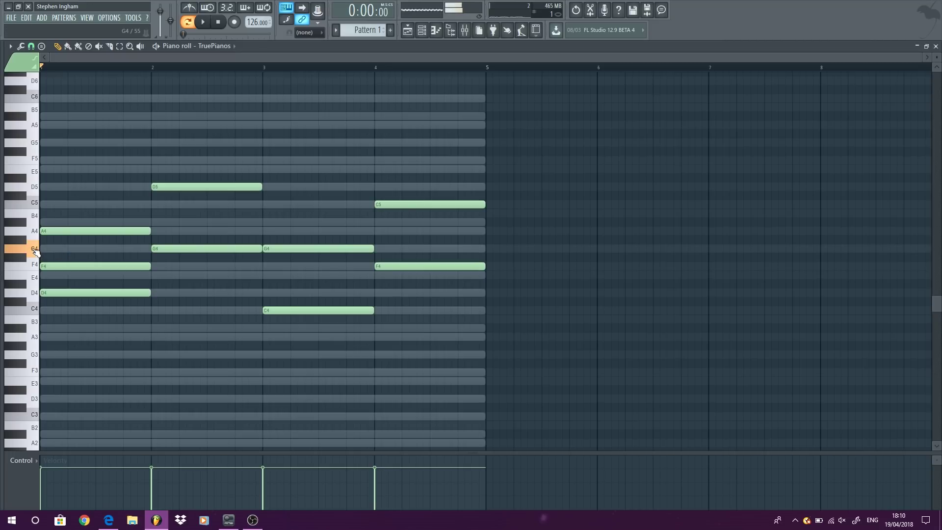
left_click(32, 236)
left_click(22, 223)
left_click(157, 221)
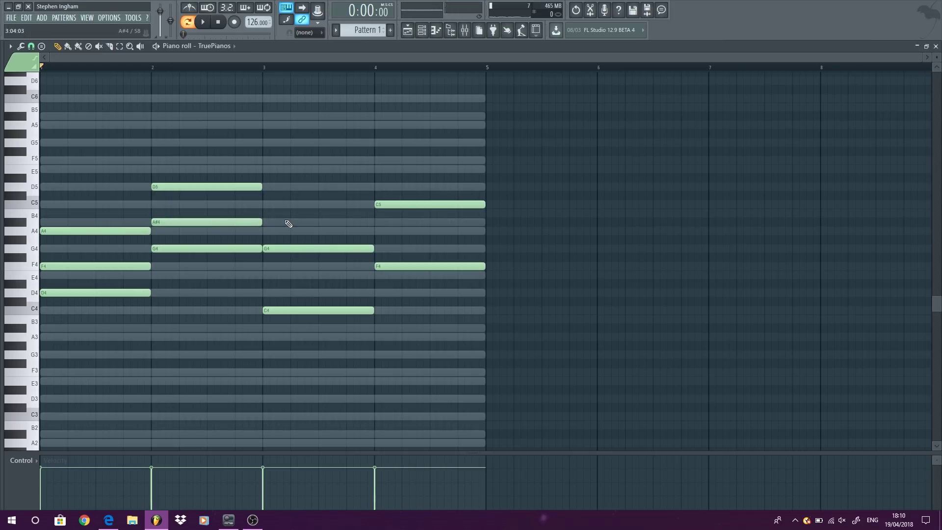
key("space")
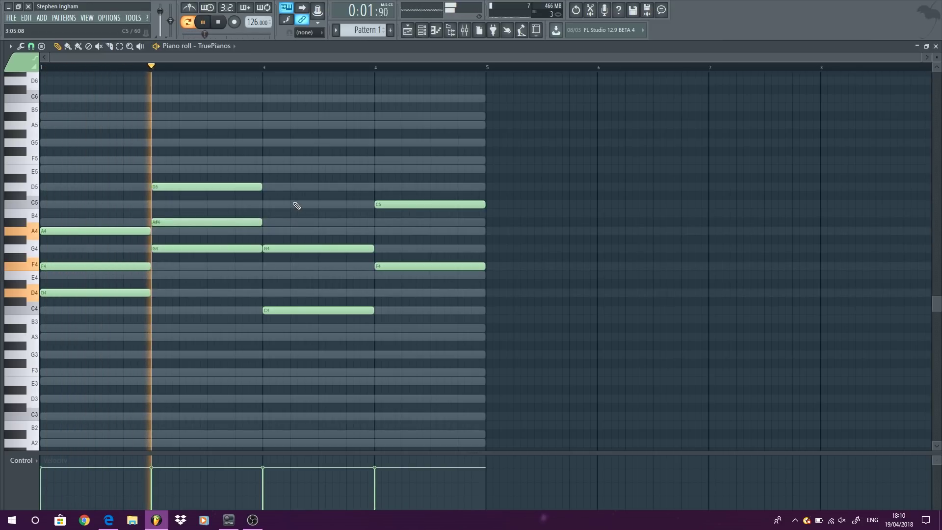
key("space")
Compare B4 with A#4 as the third of the bar 2 chord by playing both versions, ending on A#4
left_click_drag(211, 222, 221, 213)
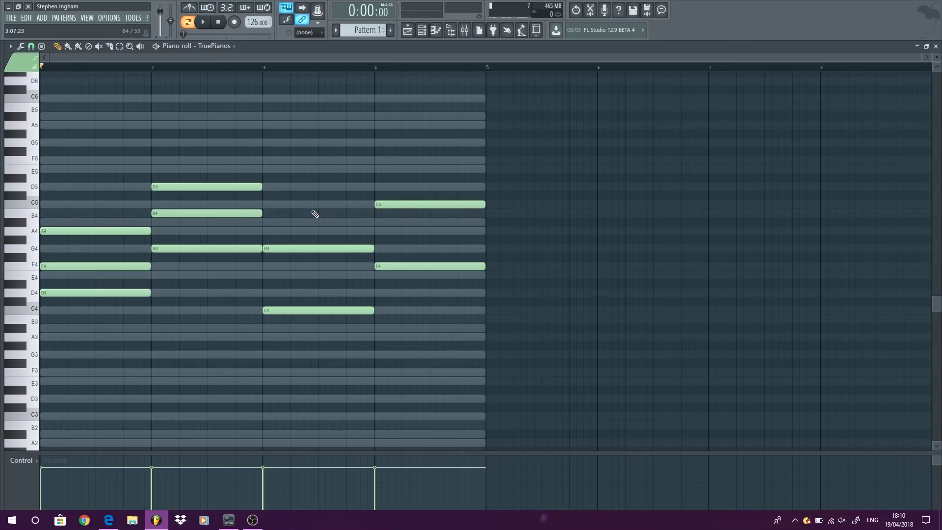
key("space")
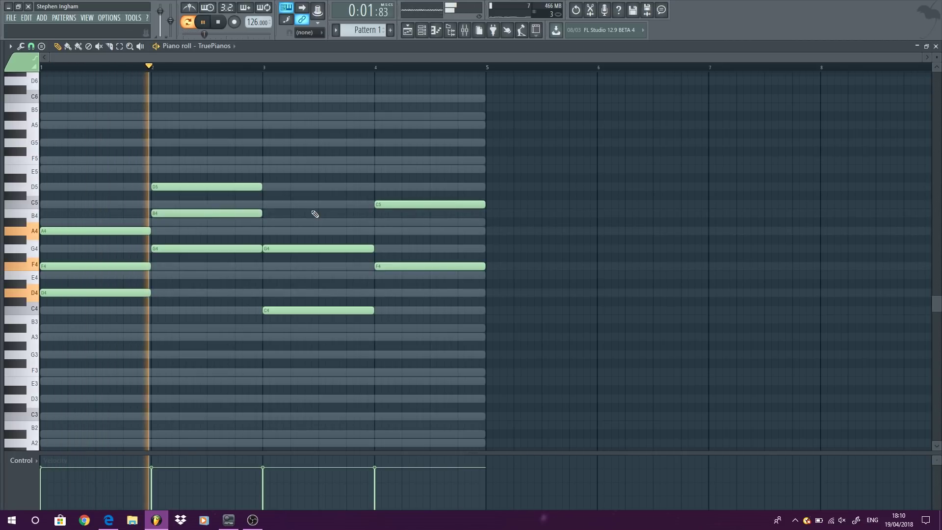
key("space")
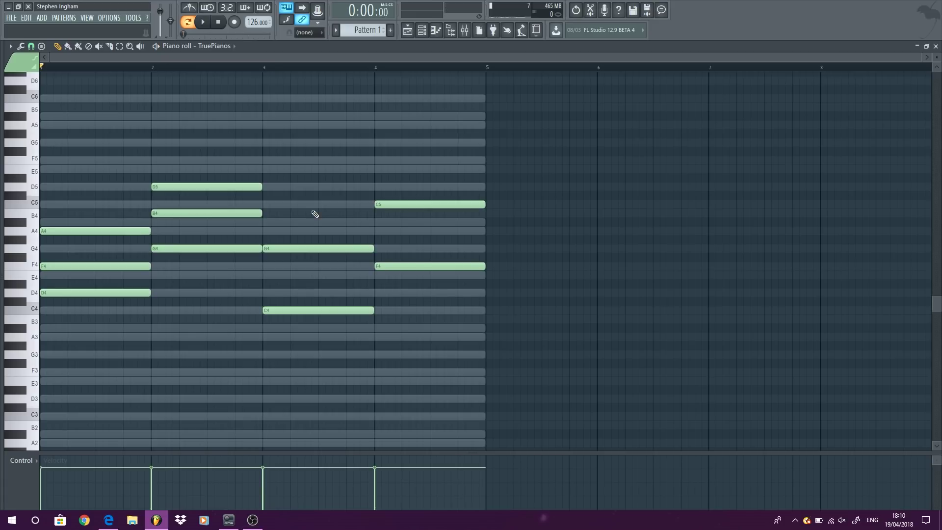
mouse_move(188, 211)
left_mouse_down()
mouse_move(185, 227)
mouse_move(185, 218)
left_mouse_up()
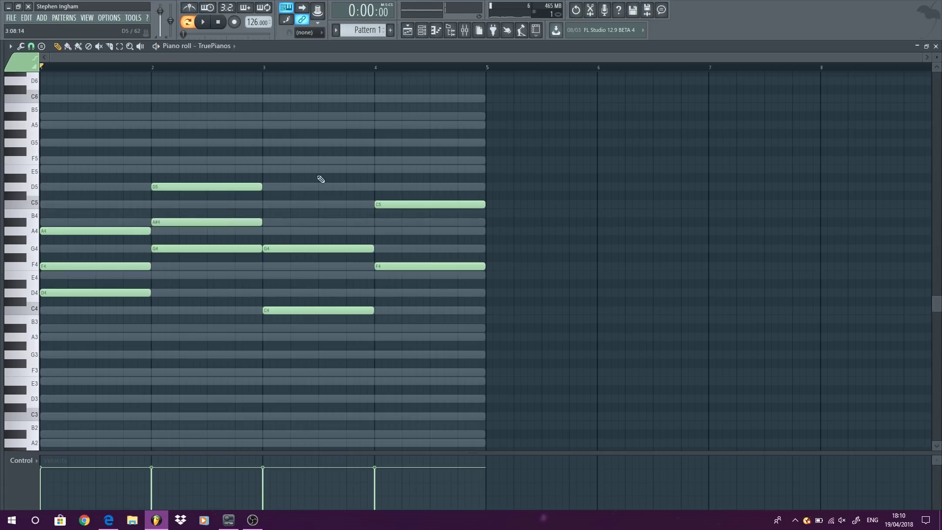
key("space")
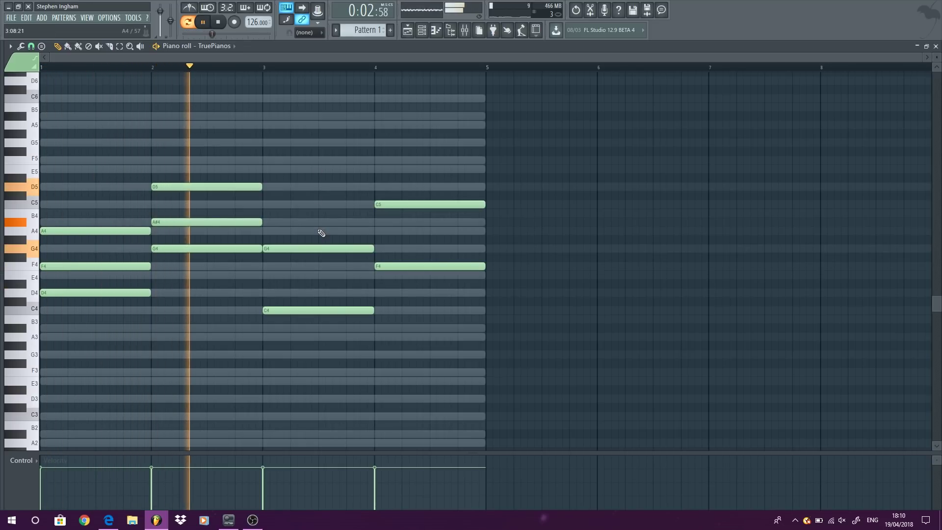
key("space")
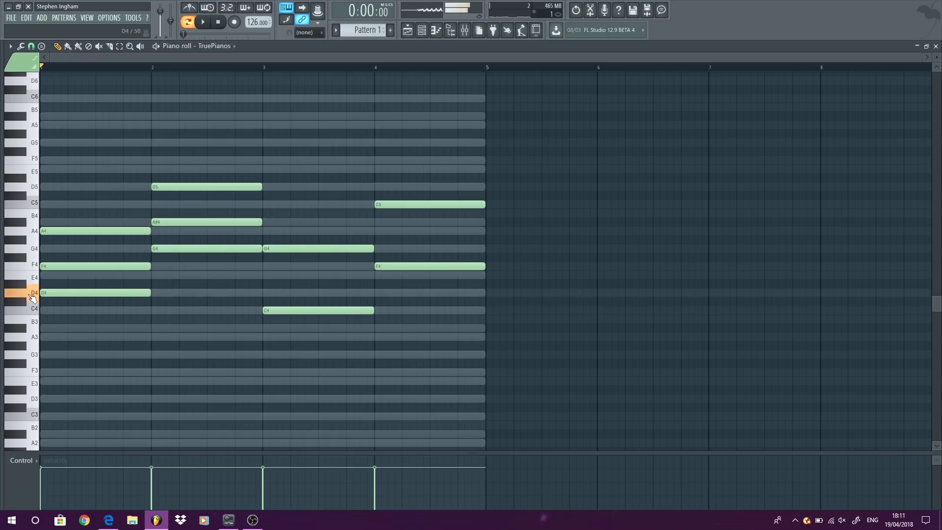
Add a one-bar E4 at bar 3 as the major third of the C chord and play the progression
left_click(264, 285)
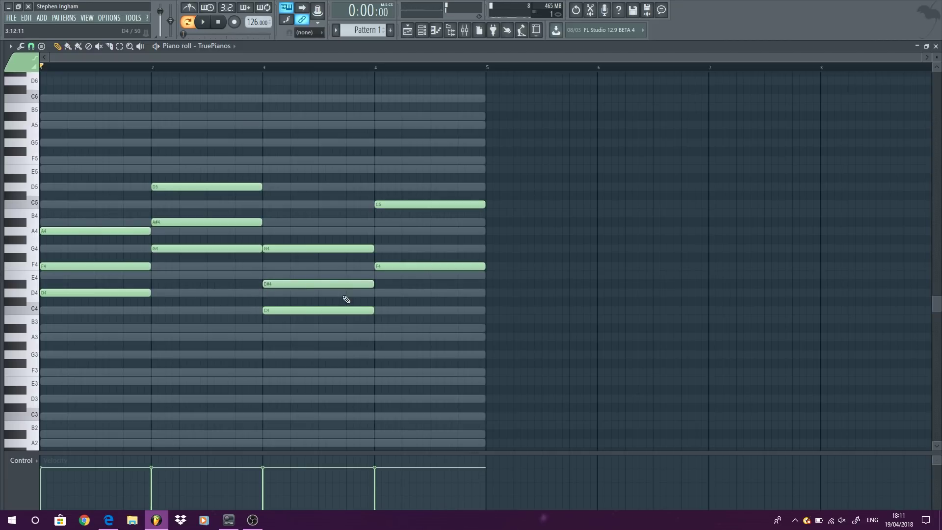
left_click_drag(307, 284, 307, 274)
key("space")
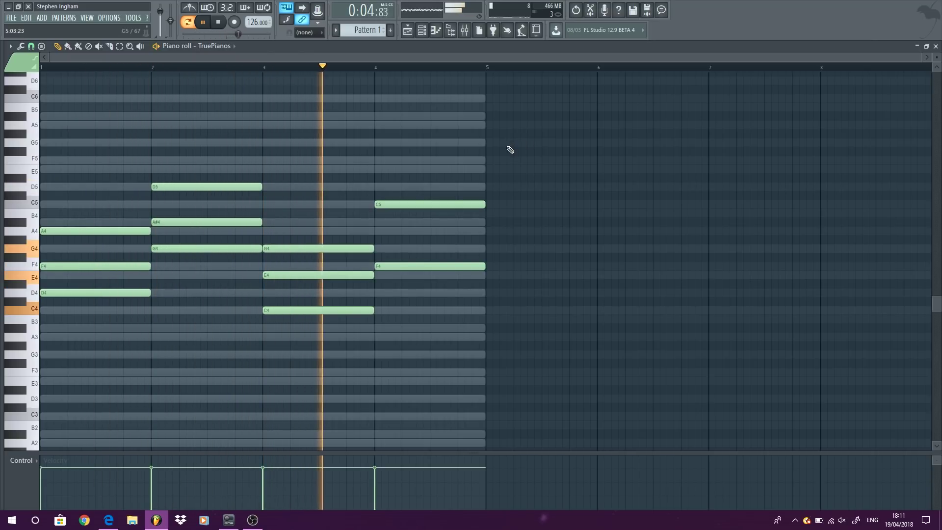
key("space")
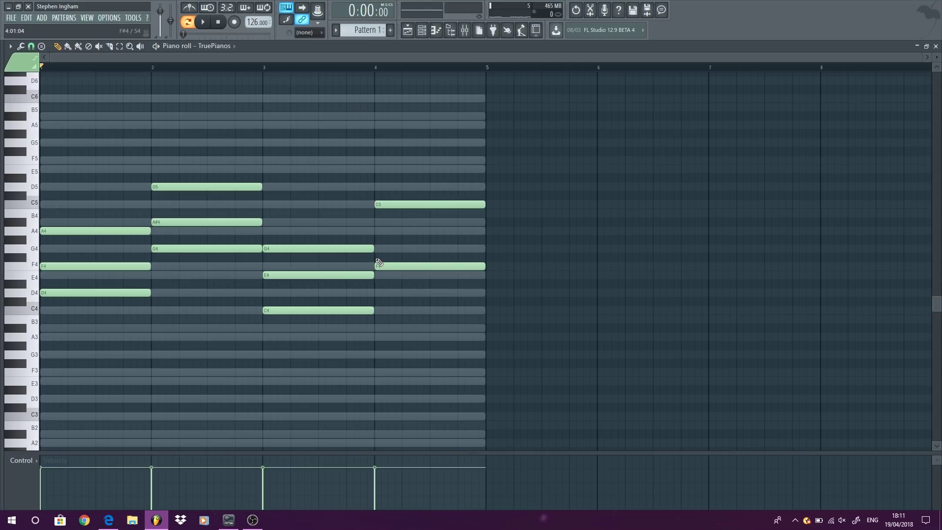
Add a one-bar A4 at bar 4 as the third of the F chord and play the progression
left_click(379, 240)
left_click(430, 231)
mouse_move(430, 231)
left_mouse_down()
mouse_move(427, 240)
mouse_move(427, 229)
left_mouse_up()
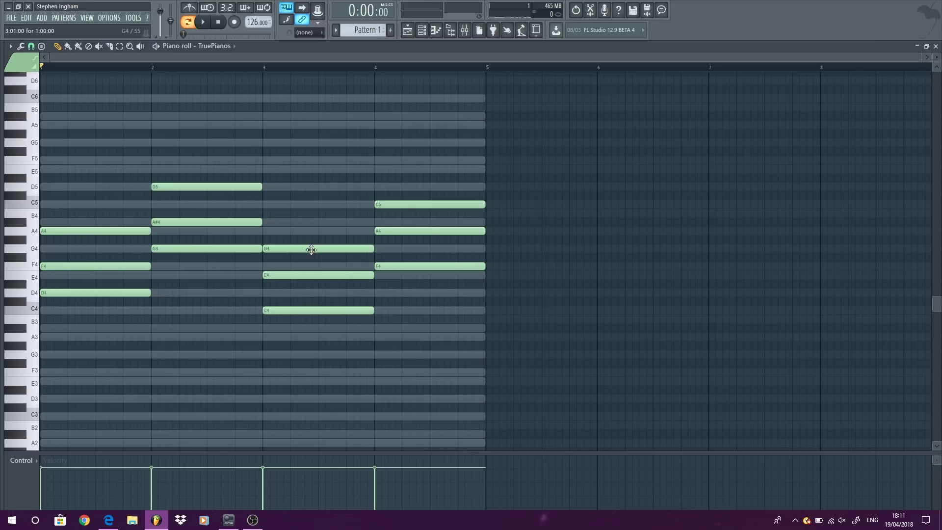
key("space")
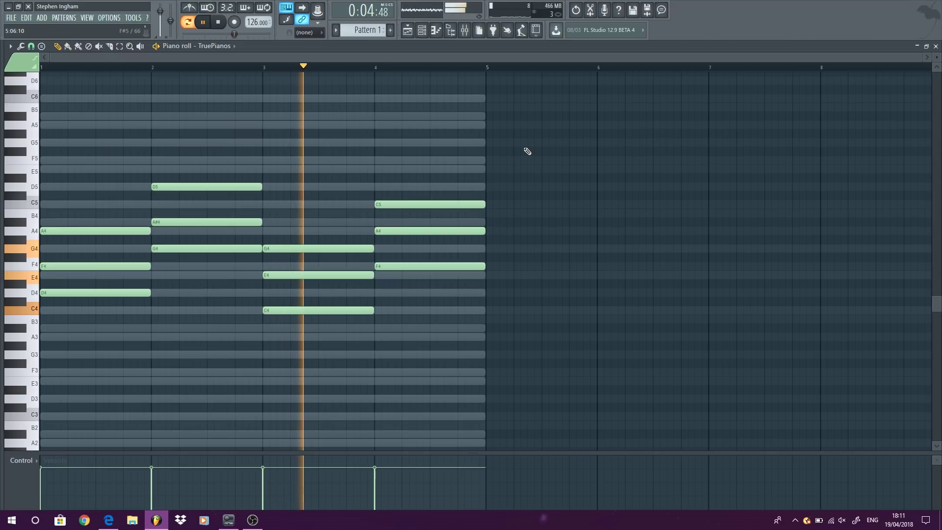
key("space")
Add one-bar bass notes D3, G3, C3 and F3 at bars 1 to 4, and play the progression
scroll(214, 236, "down", 2)
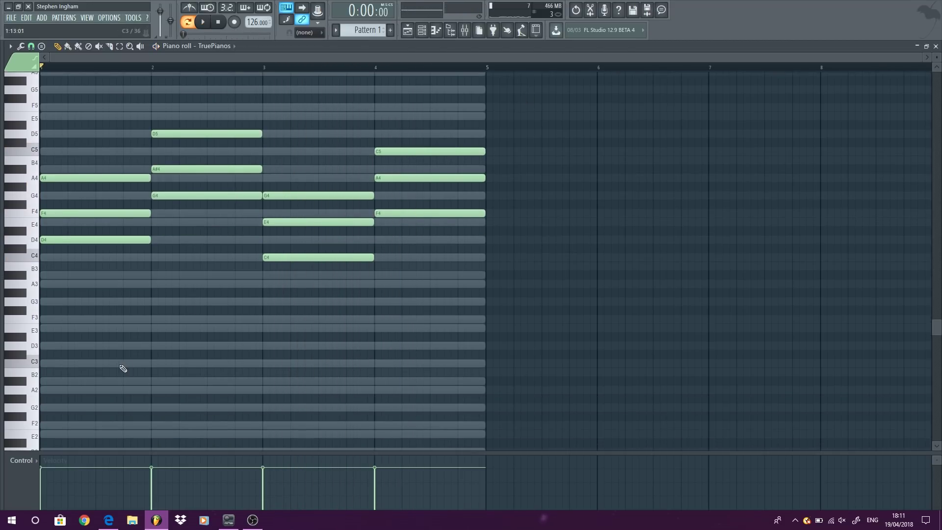
left_click(47, 347)
left_click(153, 302)
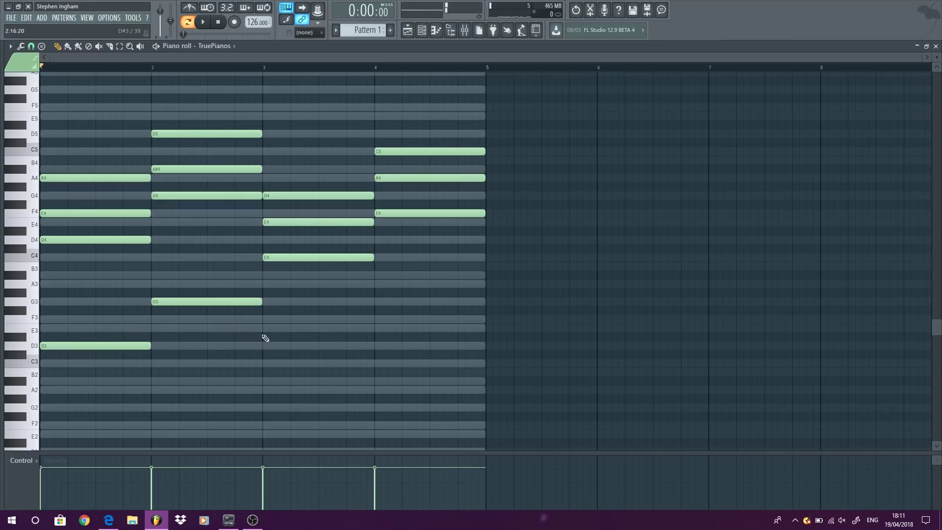
left_click(268, 364)
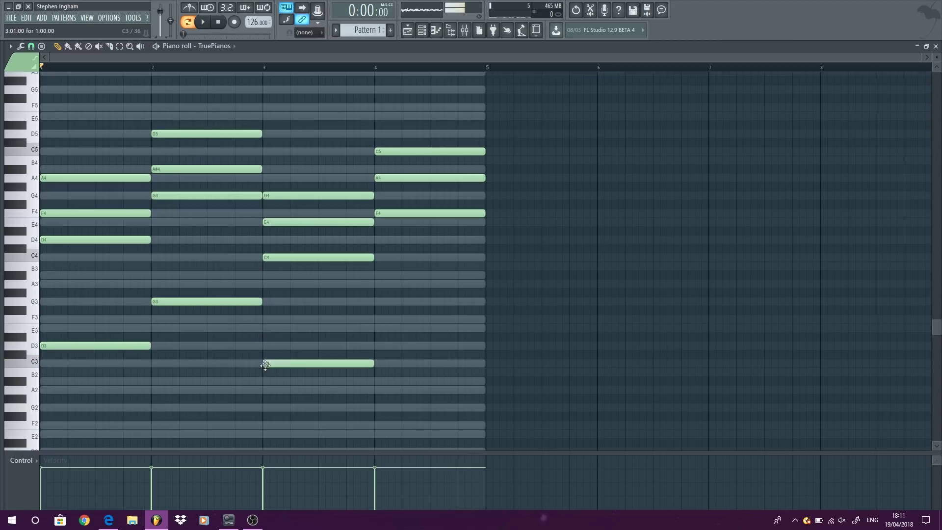
left_click(383, 319)
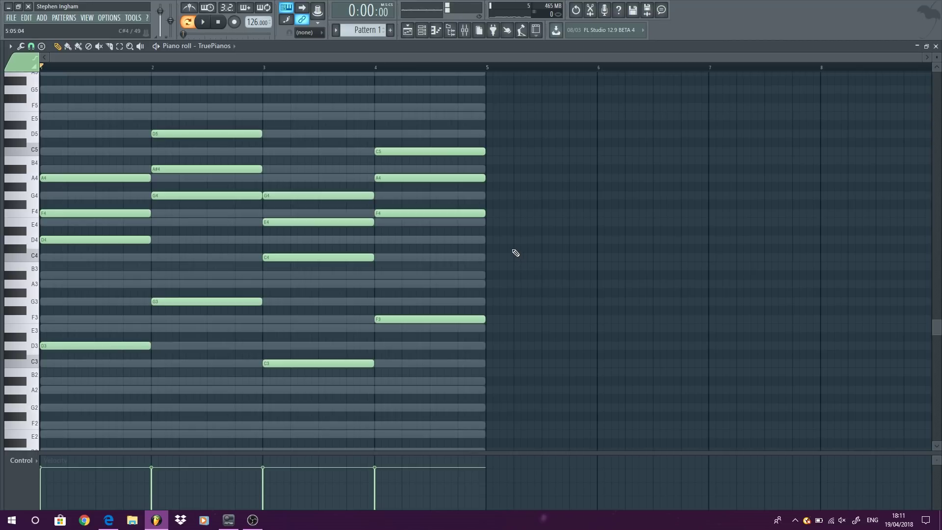
key("space")
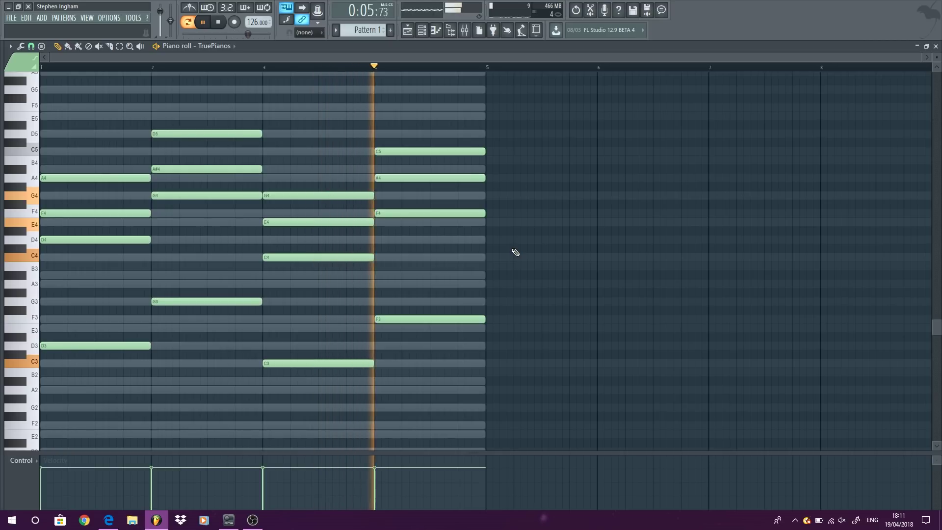
key("space")
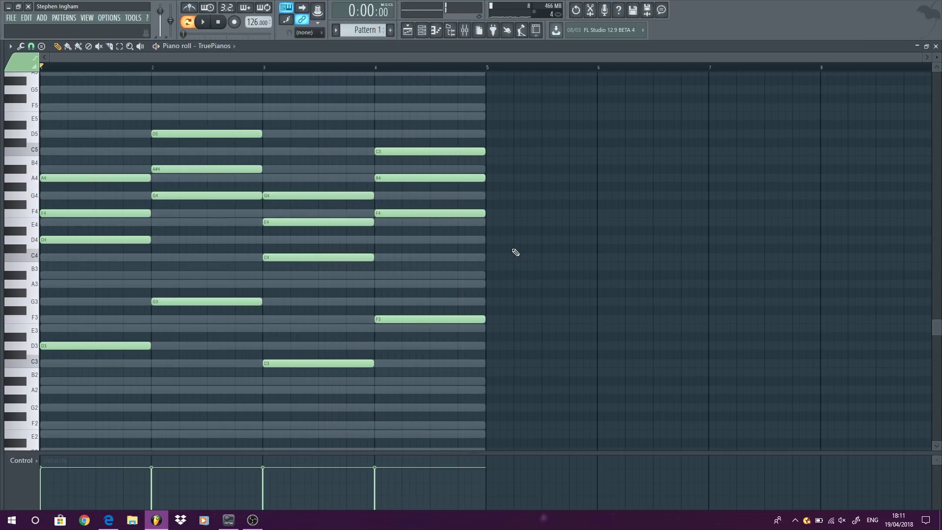
Delete all the chord and bass notes from the TruePianos piano roll and return to the playlist
mouse_move(90, 175)
left_mouse_down()
mouse_move(115, 357)
mouse_move(234, 131)
mouse_move(321, 374)
mouse_move(456, 118)
left_mouse_up()
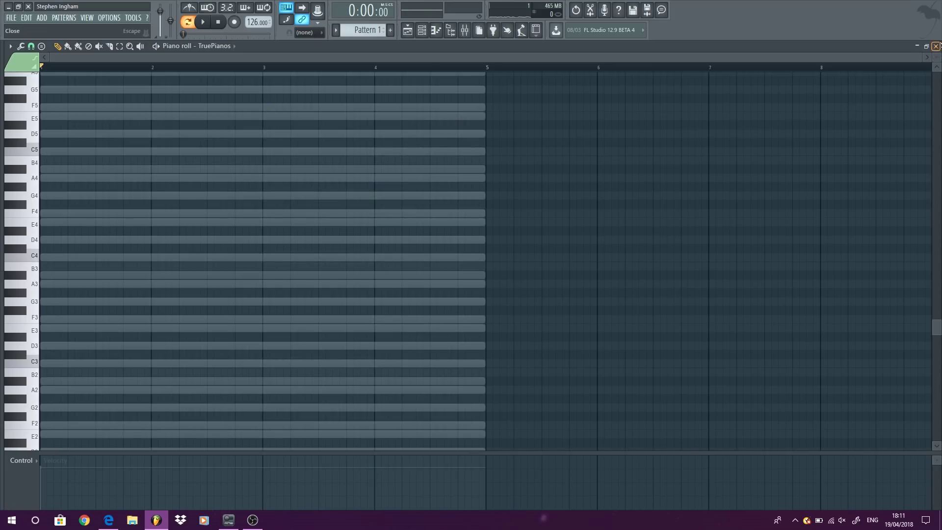
key("F7")
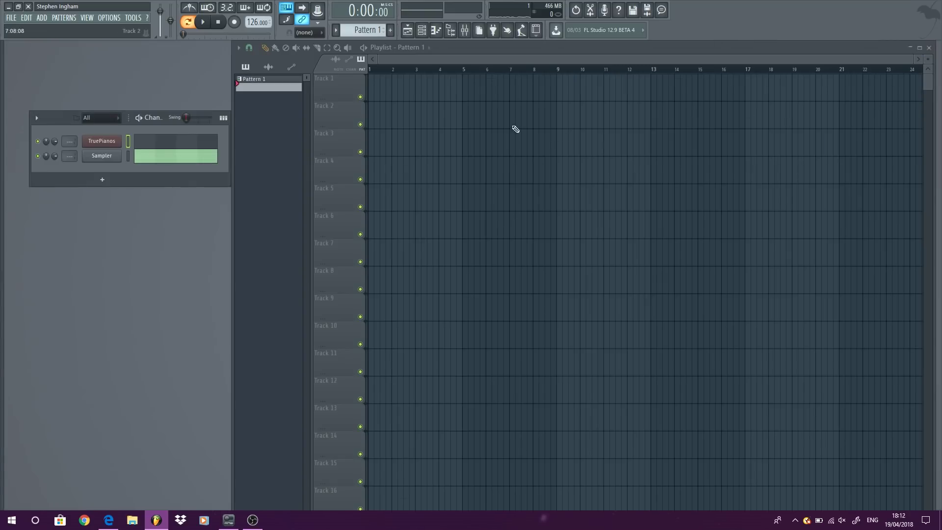
Add an Audio Clip channel and load Vocal Dry.wav, with its clip on Track 1 from bar 1
left_click(42, 17)
mouse_move(75, 45)
left_click(116, 46)
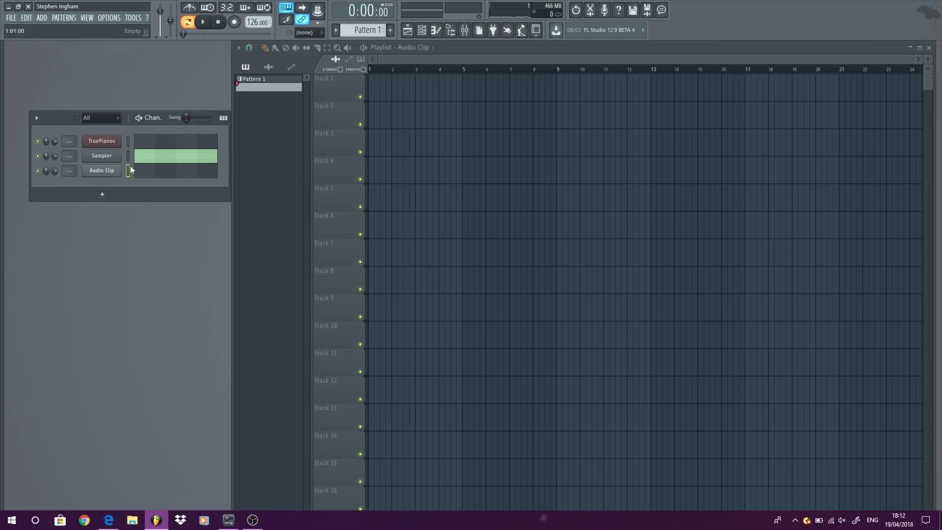
left_click(112, 172)
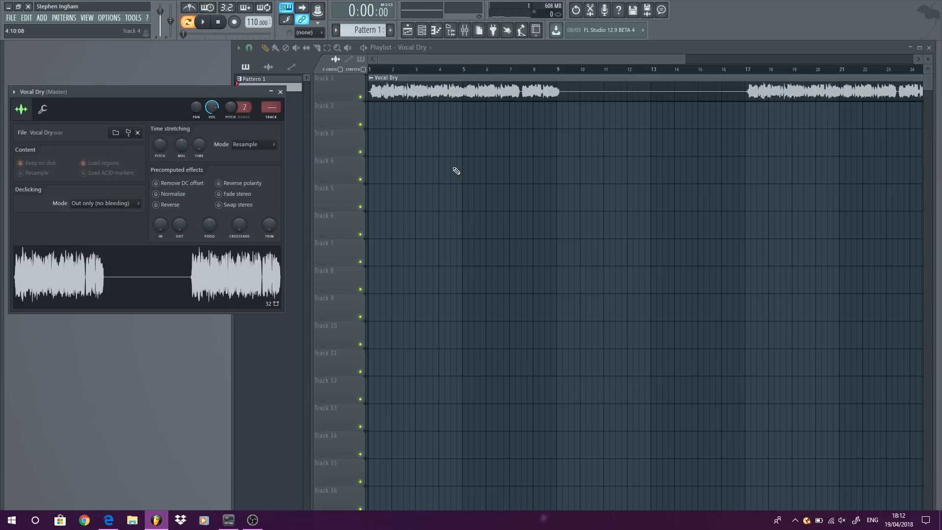
left_click(456, 170)
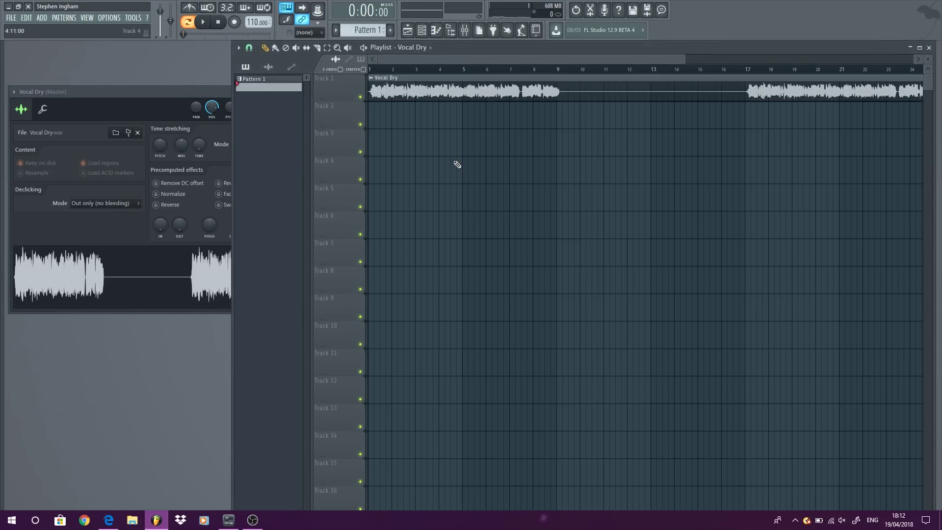
scroll(457, 163, "down", 2)
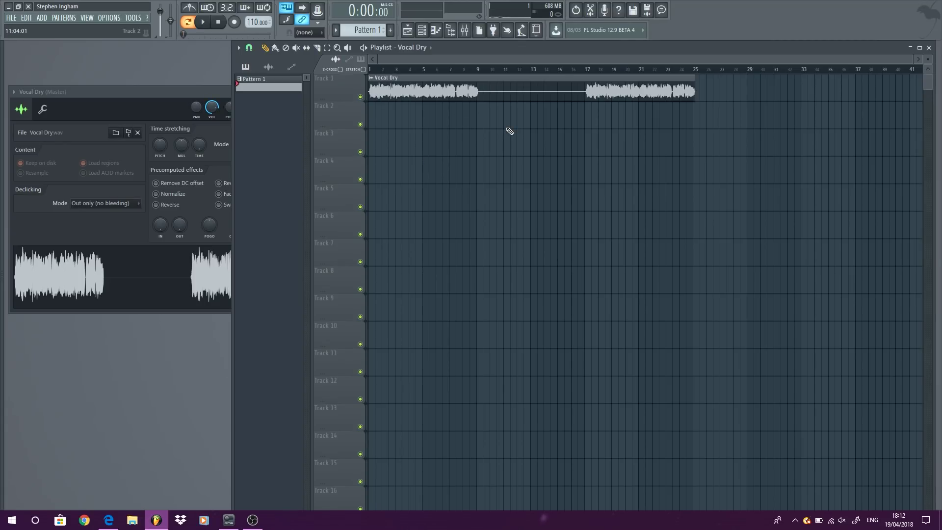
Check the vocal sample's source folder name for its tempo and key, leaving the loaded sample in place
left_click(116, 132)
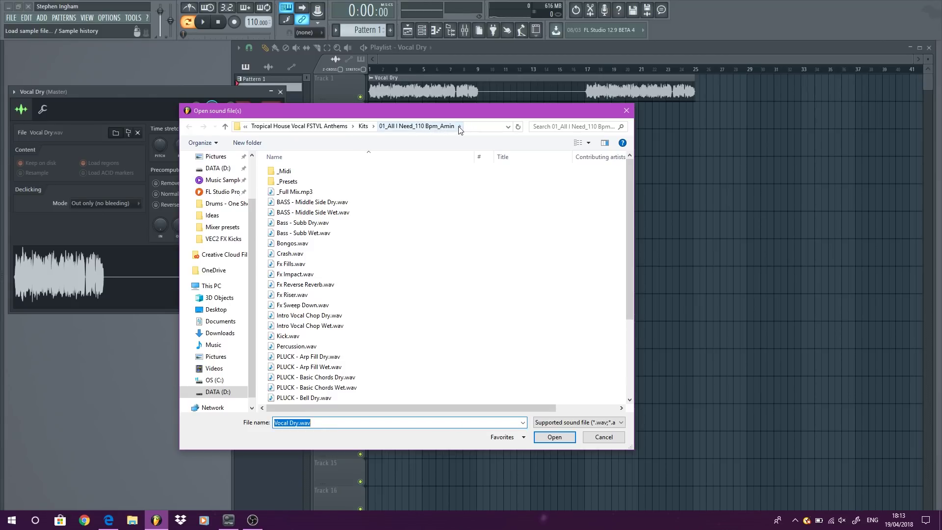
left_click(626, 112)
key("Escape")
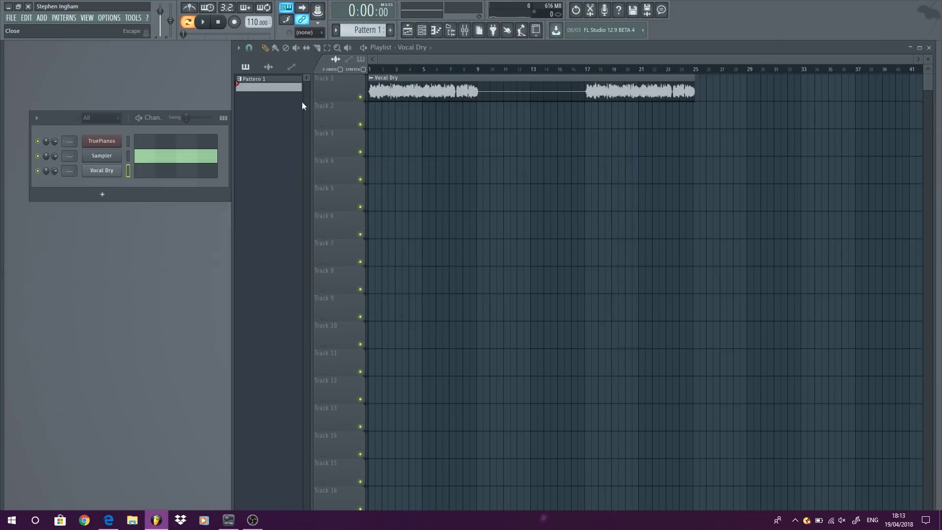
Place a Pattern 1 clip at bar 1 on Track 2, below the vocal
left_click(417, 47)
left_click(417, 83)
left_click(377, 117)
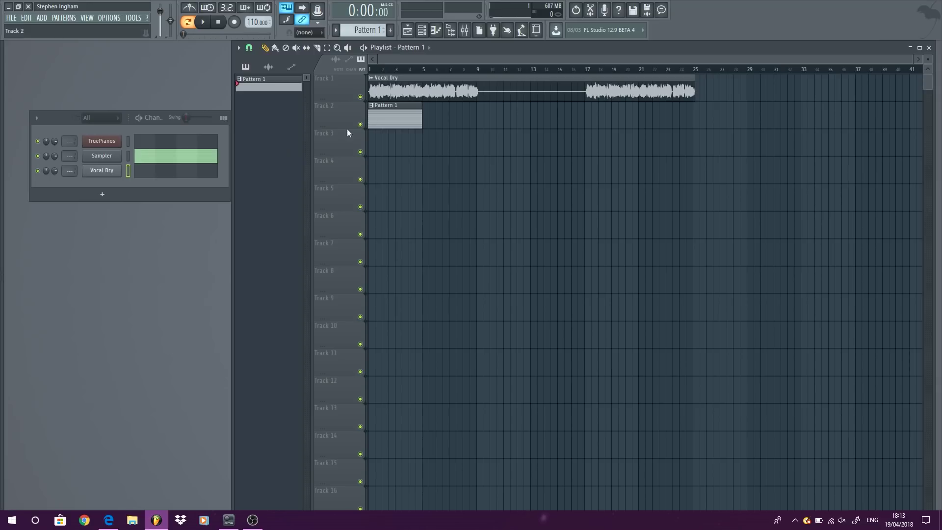
Open the Sampler channel's piano roll and delete all the old D minor scale notes
right_click(106, 155)
left_click(142, 158)
mouse_move(530, 301)
left_mouse_down()
mouse_move(204, 173)
mouse_move(210, 101)
mouse_move(157, 427)
left_mouse_up()
scroll(169, 239, "down", 3)
scroll(168, 240, "up", 4)
Stamp an Aeolian scale with its root on A4 at bar 1
left_click(10, 47)
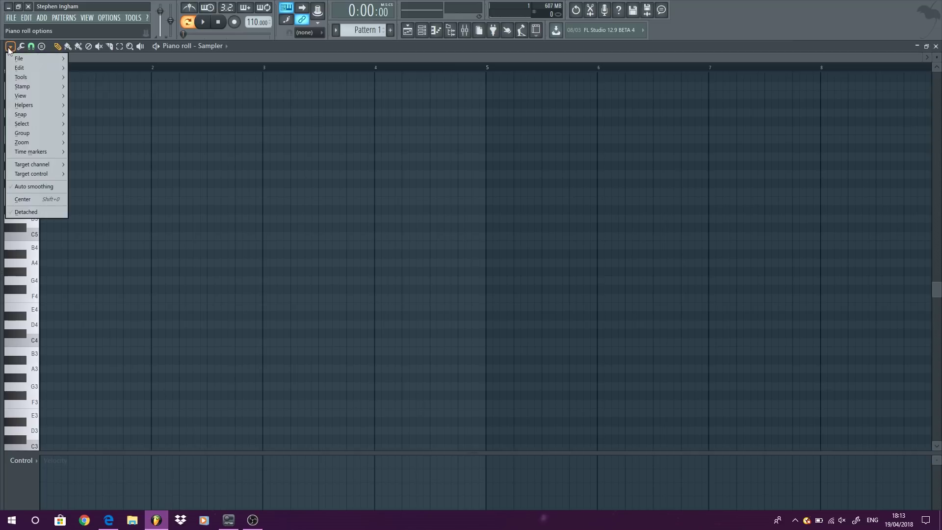
mouse_move(47, 86)
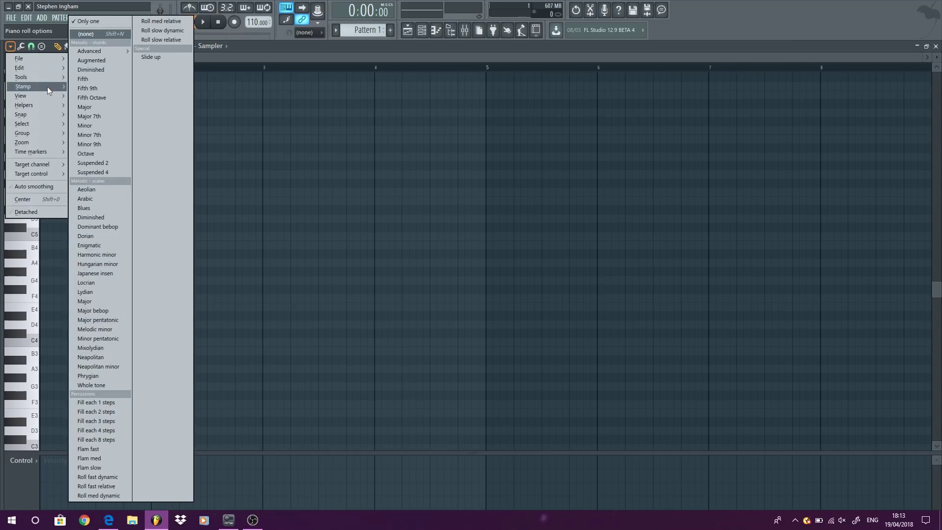
left_click(102, 189)
left_click(44, 262)
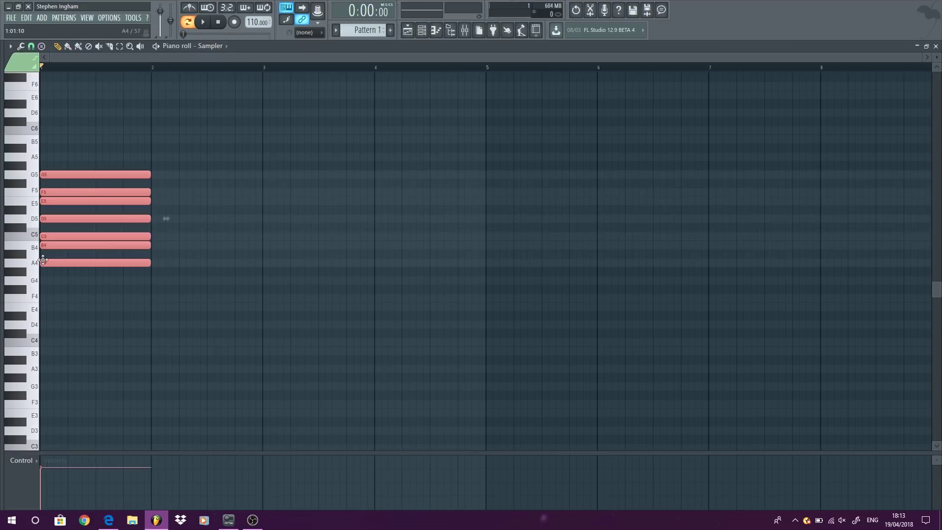
Copy the A minor scale into the octaves above and below, and extend all its notes to four bars
left_click_drag(65, 264, 61, 317)
key("ctrl+a")
left_click_drag(151, 305, 481, 293)
scroll(622, 196, "up", 4)
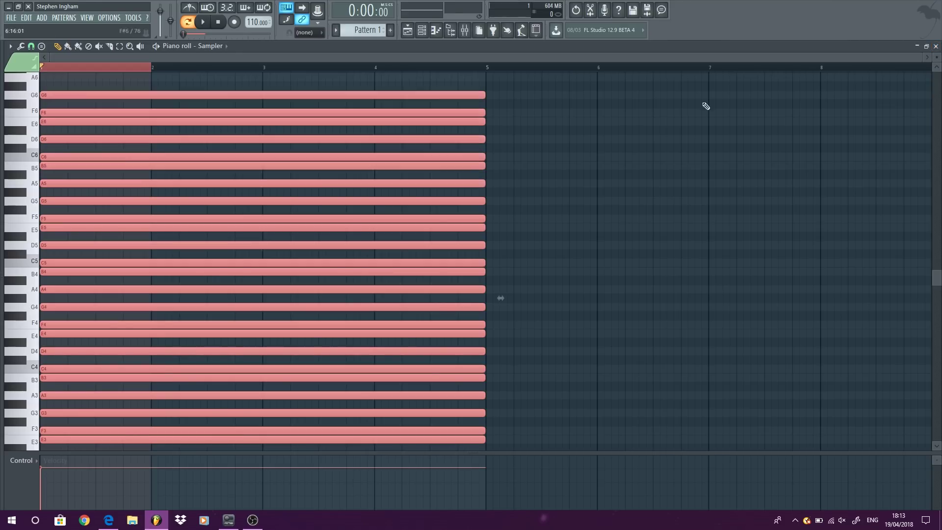
Leave the Sampler's notes and open the TruePianos piano roll over the ghosted A minor scale
key("Escape")
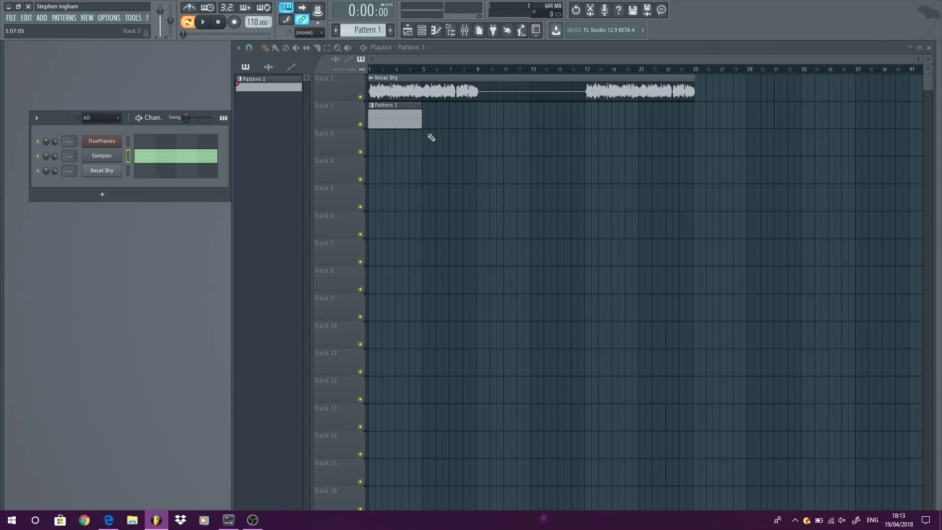
right_click(118, 141)
left_click(143, 145)
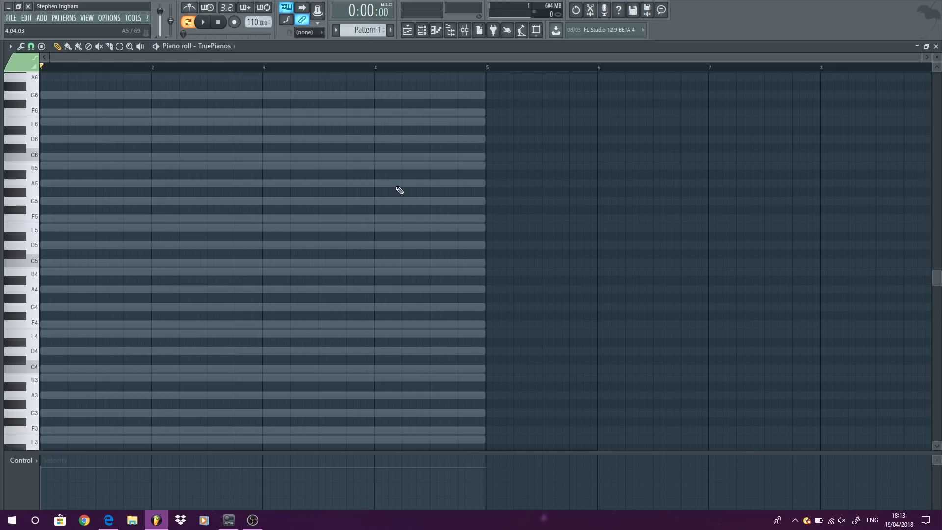
Draw a one-bar A minor chord in bar 1 with notes on A4, C5 and E5
scroll(402, 186, "down", 4)
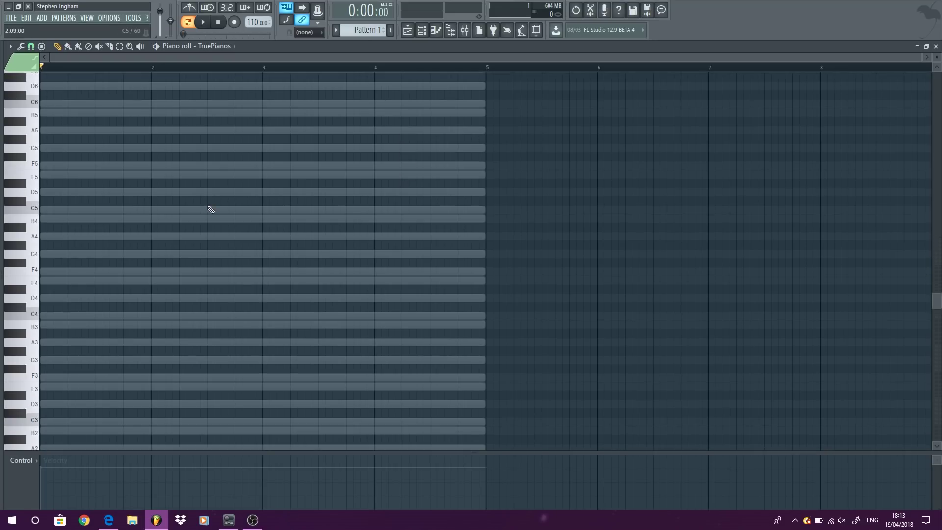
left_click(49, 236)
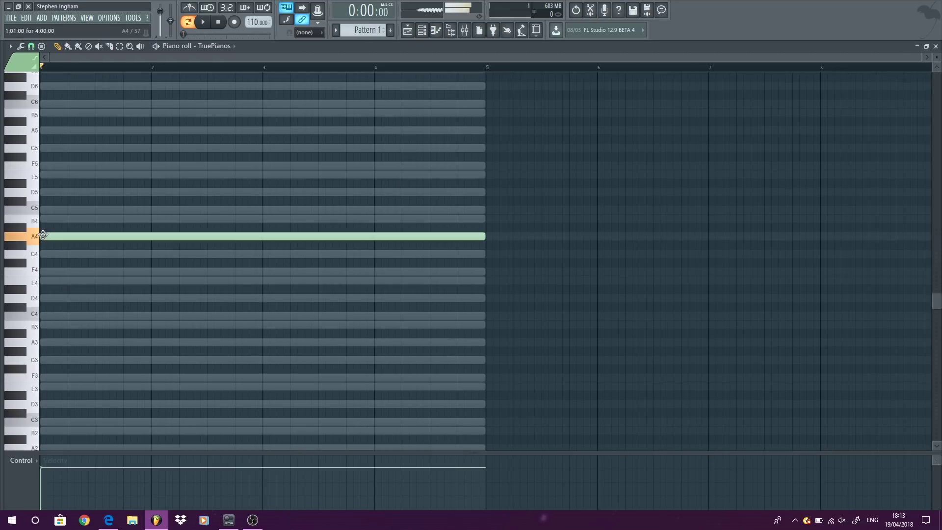
left_click_drag(483, 236, 134, 234)
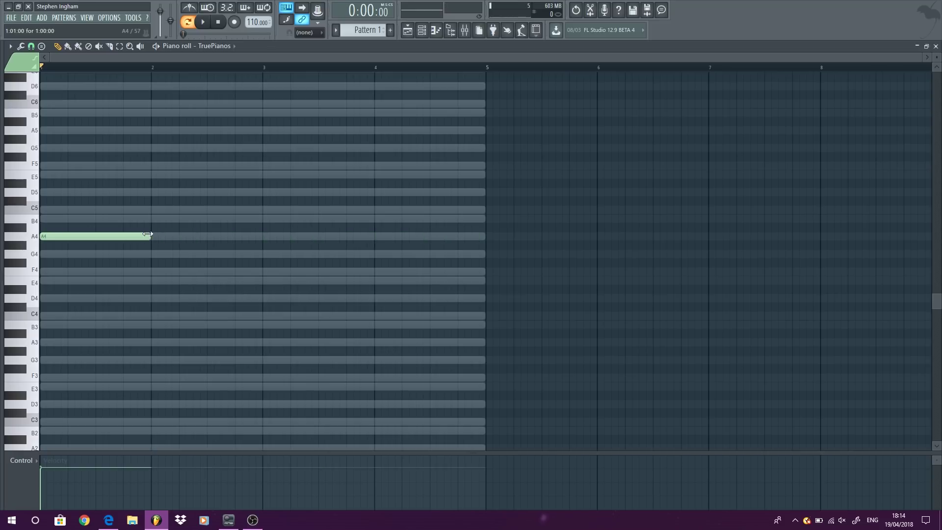
left_click_drag(32, 238, 40, 179)
left_click(43, 176)
left_click(30, 215)
left_click(58, 212)
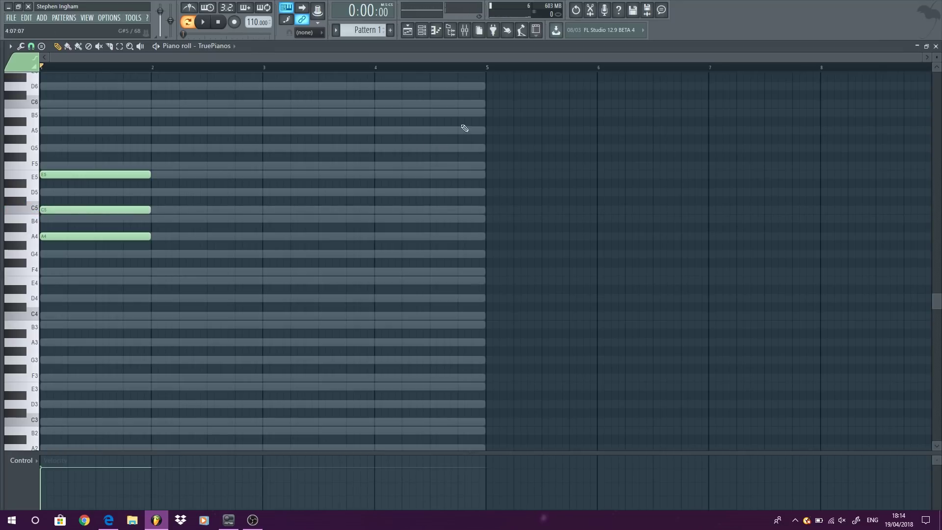
Select the first eight bars of the playlist as the loop region and start playback with the vocal
key("F7")
right_click(456, 168)
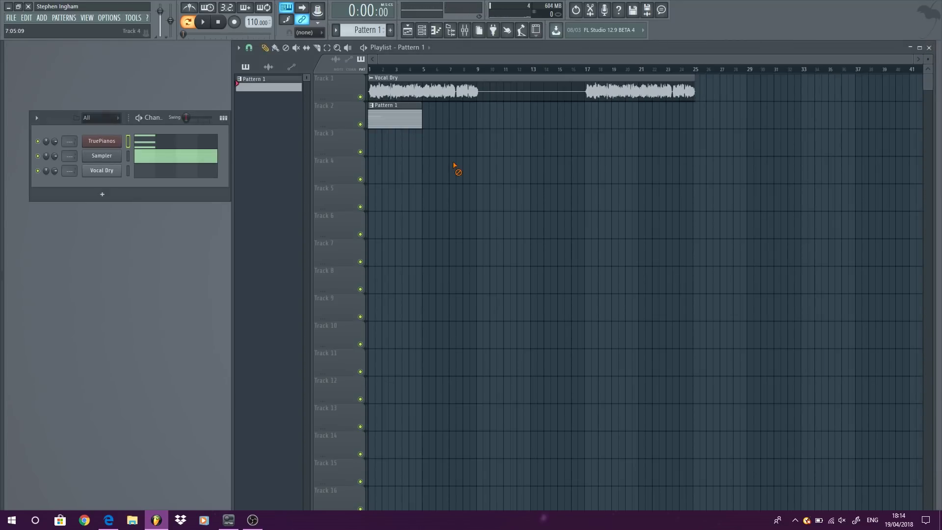
scroll(371, 101, "up", 3)
left_click_drag(372, 71, 605, 74)
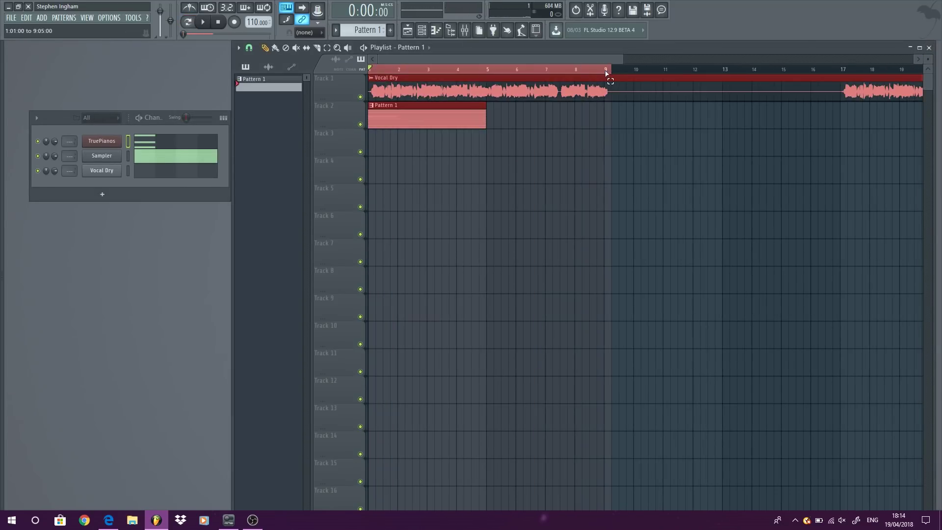
key("space")
Reopen the TruePianos piano roll and play the A minor chord from the start against the vocal
right_click(113, 142)
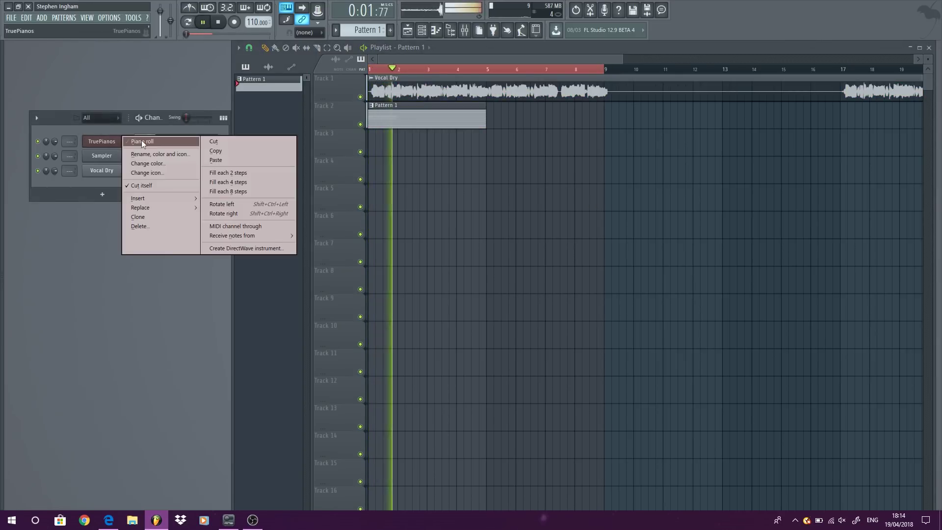
left_click(142, 140)
key("space")
scroll(234, 211, "down", 2)
left_click(105, 185)
scroll(242, 175, "up", 3)
key("space")
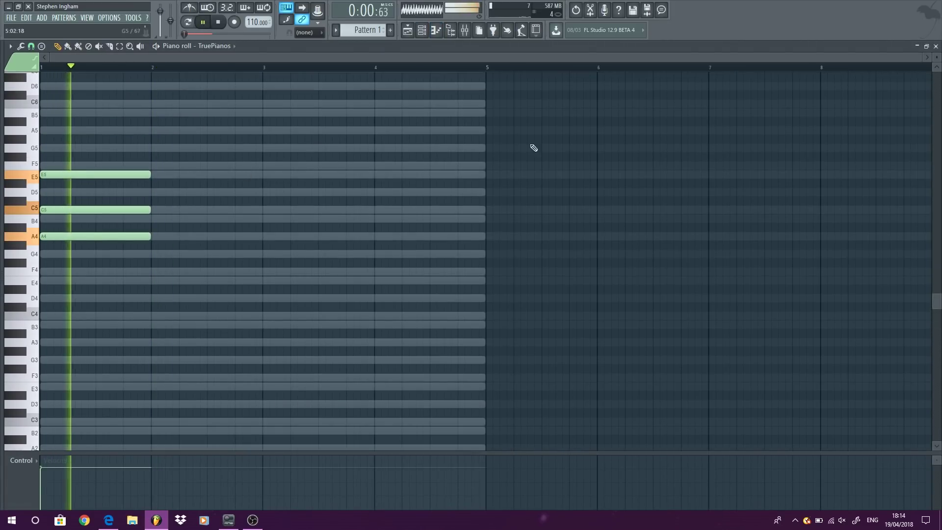
Check the Vocal Dry channel in the channel rack, and replay bar 1 from the TruePianos piano roll with the vocal
left_click(935, 45)
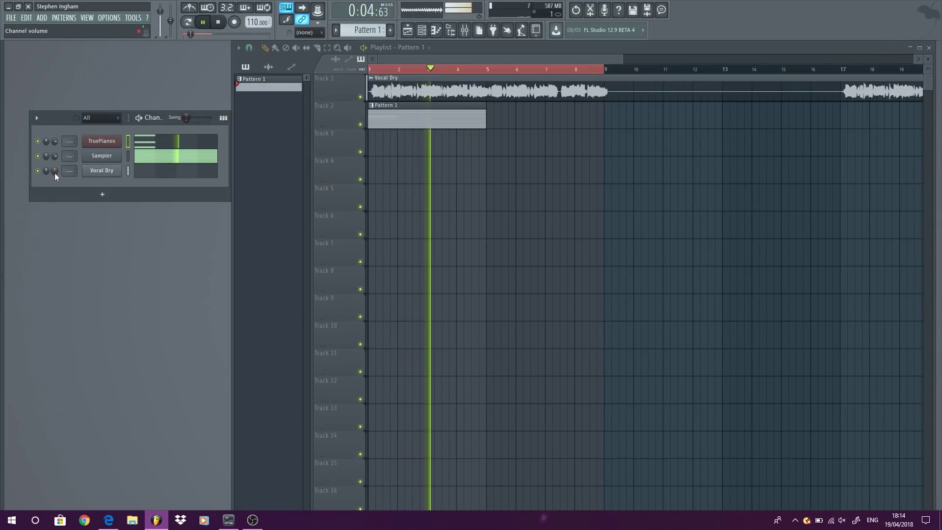
key("space")
right_click(118, 141)
left_click(145, 137)
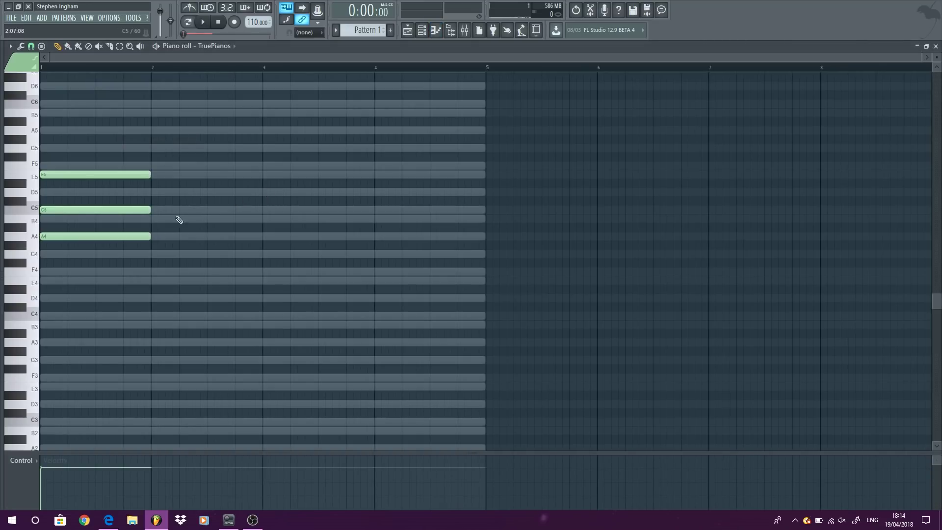
scroll(47, 207, "up", 2)
key("space")
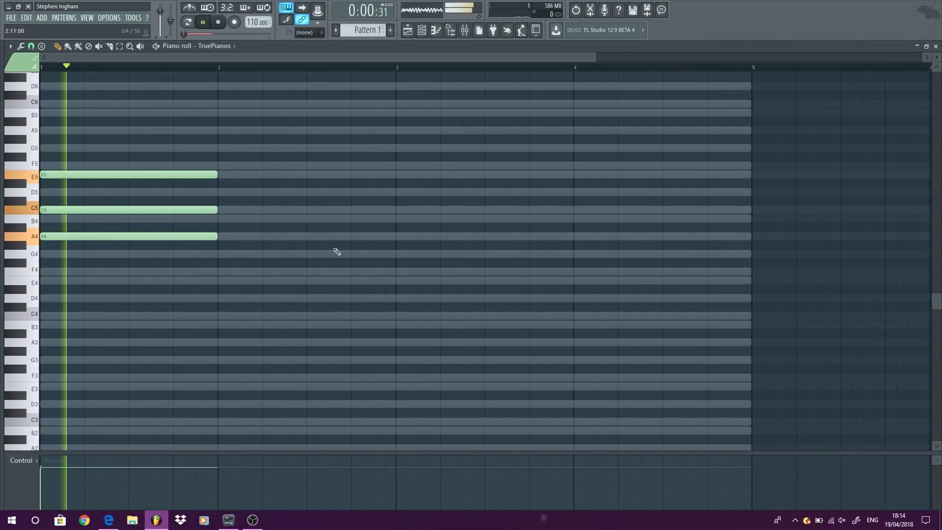
key("space")
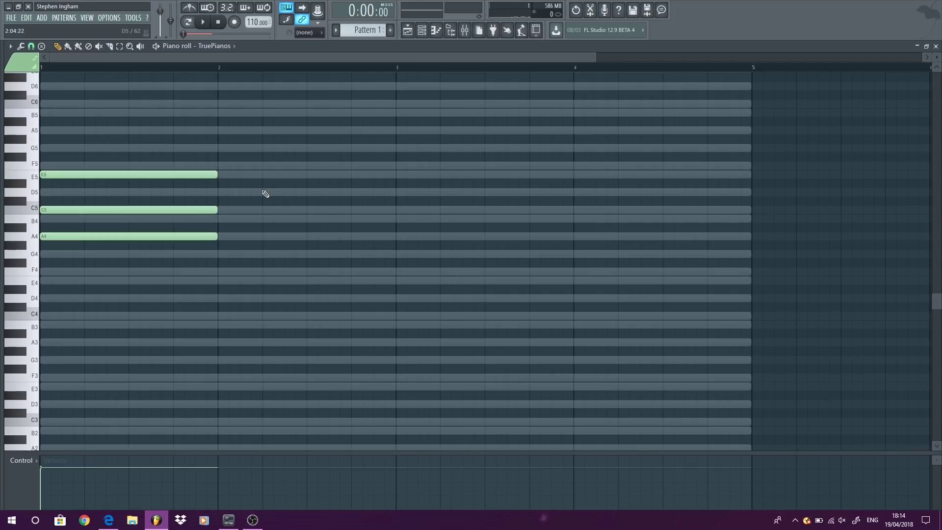
key("space")
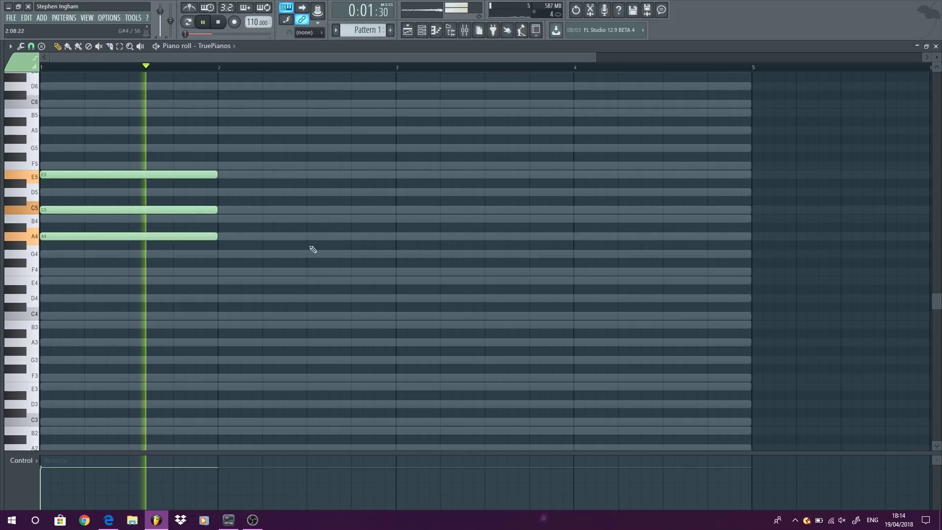
key("space")
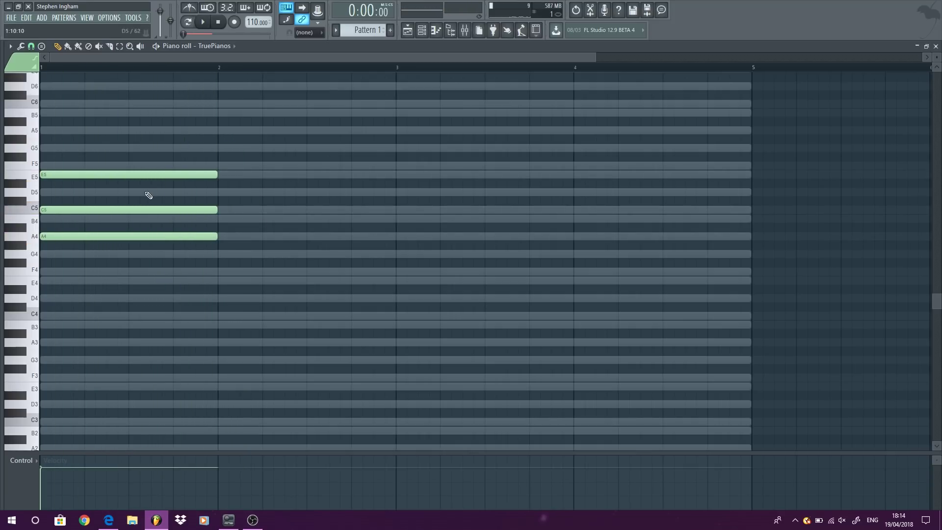
Add a one-bar C major chord on C5, E5 and G5 in bar 2, and listen to it with the vocal
left_click(222, 209)
key("space")
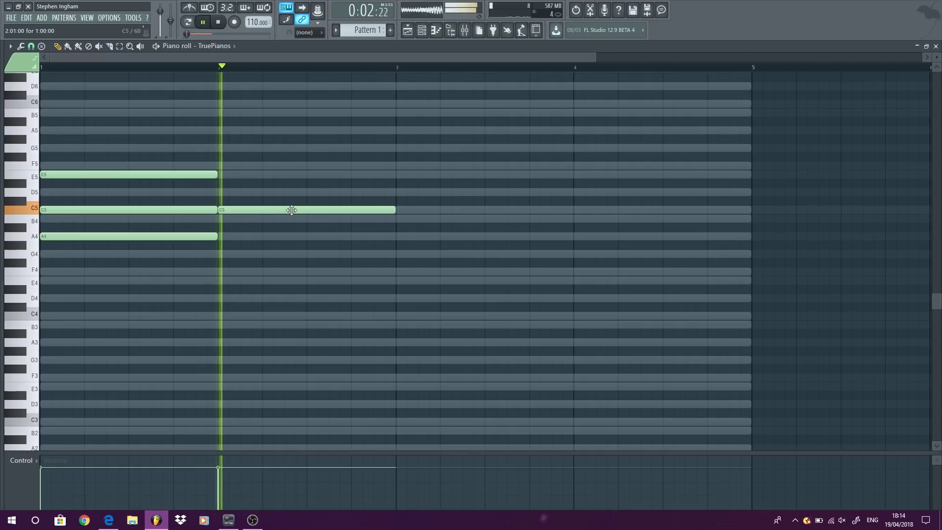
key("space")
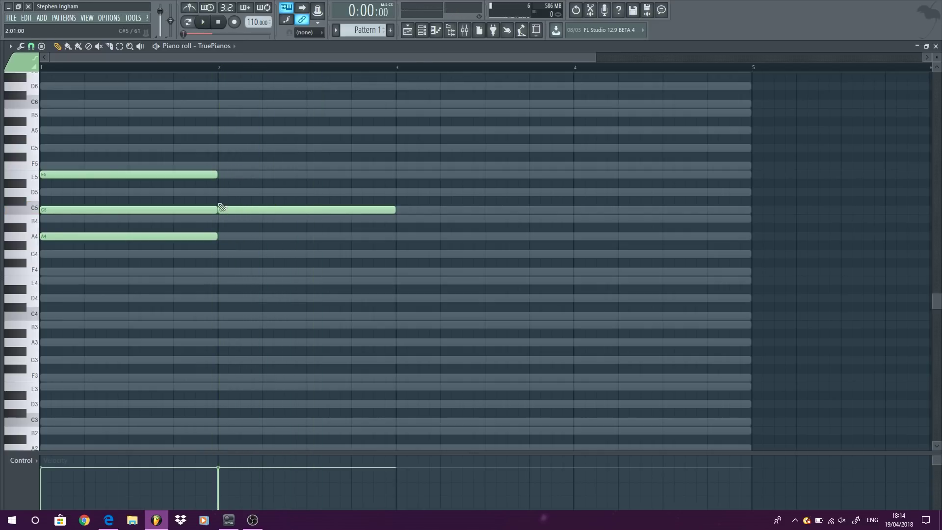
left_click(221, 210)
left_click(228, 148)
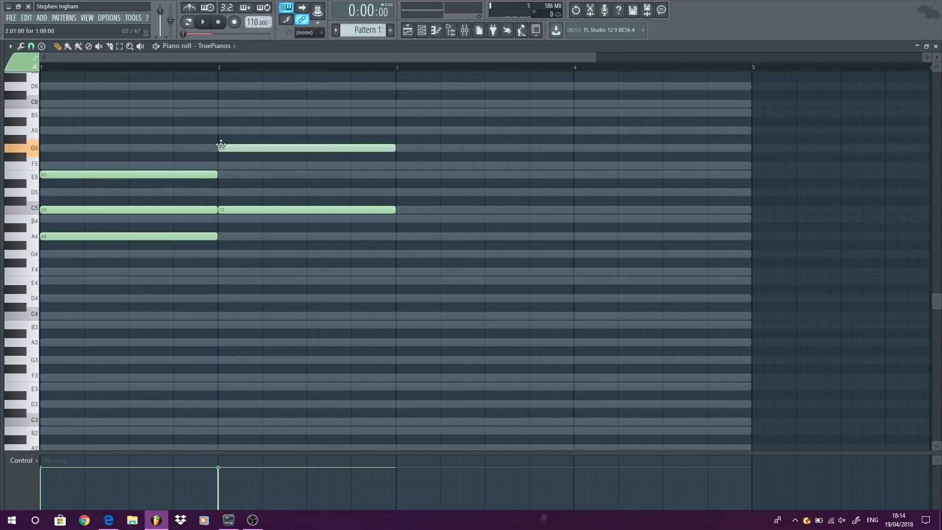
left_click(228, 184)
left_click_drag(247, 187, 246, 174)
key("space")
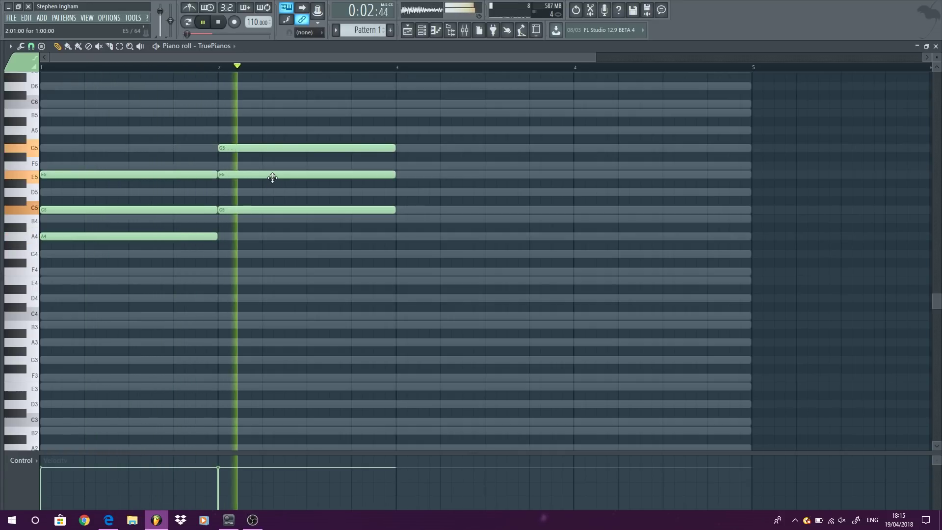
key("space")
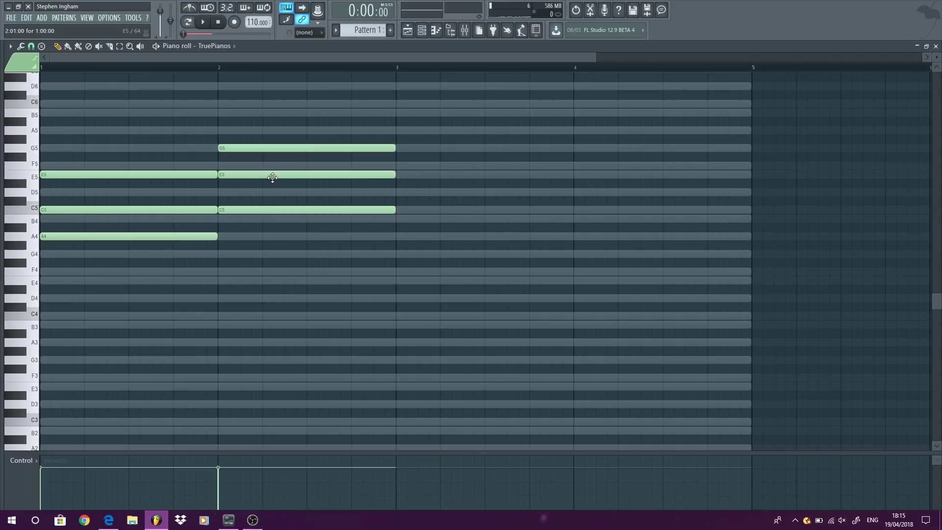
Add a one-bar G major chord on G4, B4 and D5 in bar 3, and play it back
left_click(398, 254)
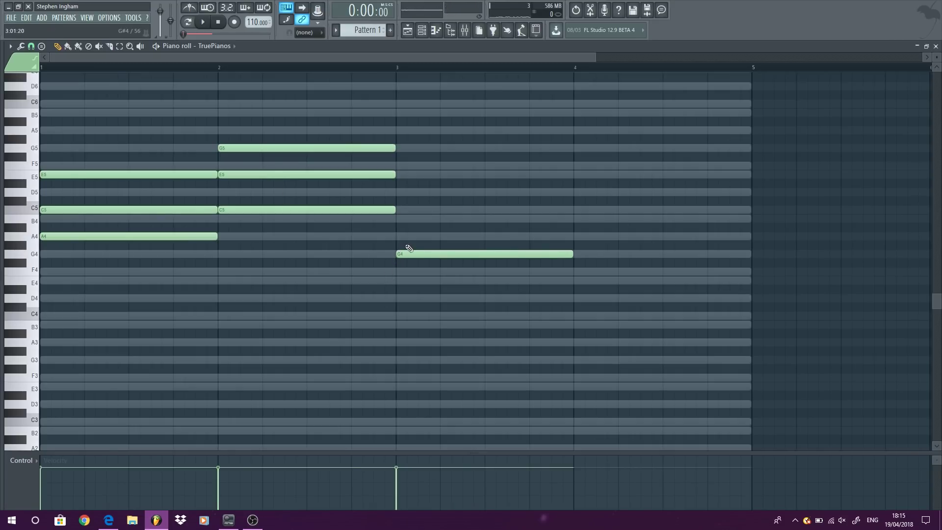
left_click(404, 194)
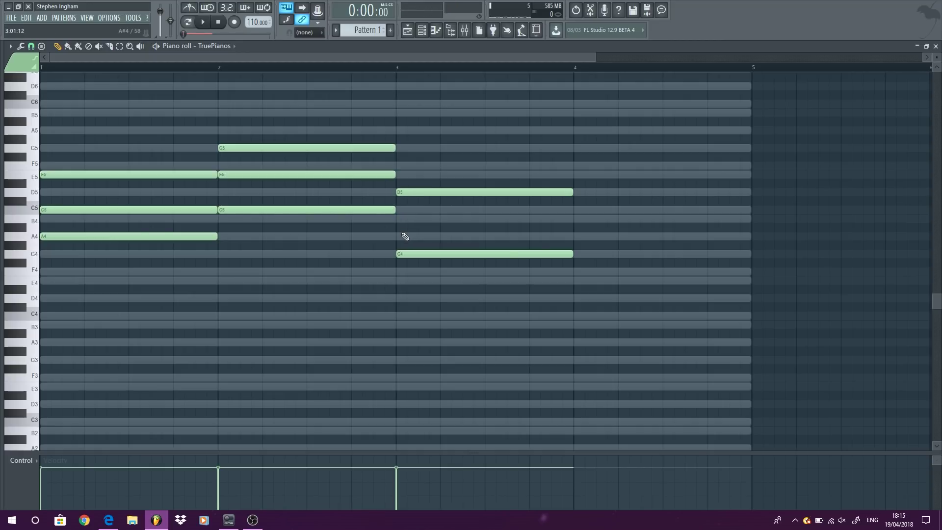
left_click_drag(406, 237, 402, 227)
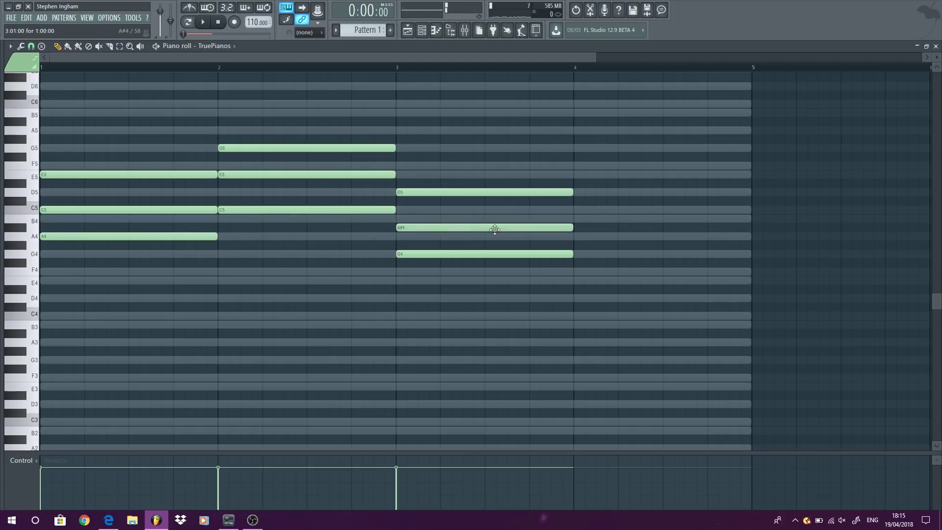
left_click_drag(495, 228, 493, 217)
key("space")
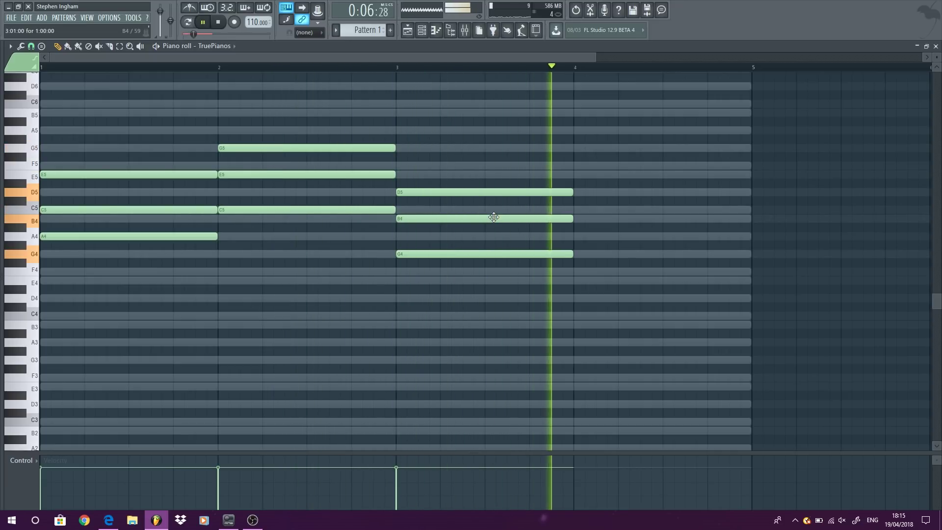
key("space")
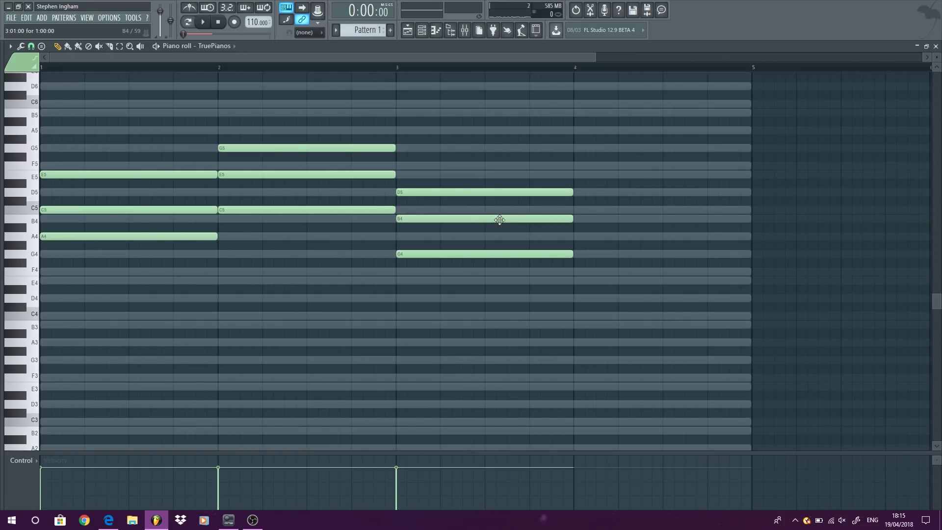
Add a one-bar E minor chord on E4, G4 and B4 in bar 4, and play the whole progression
left_click(575, 280)
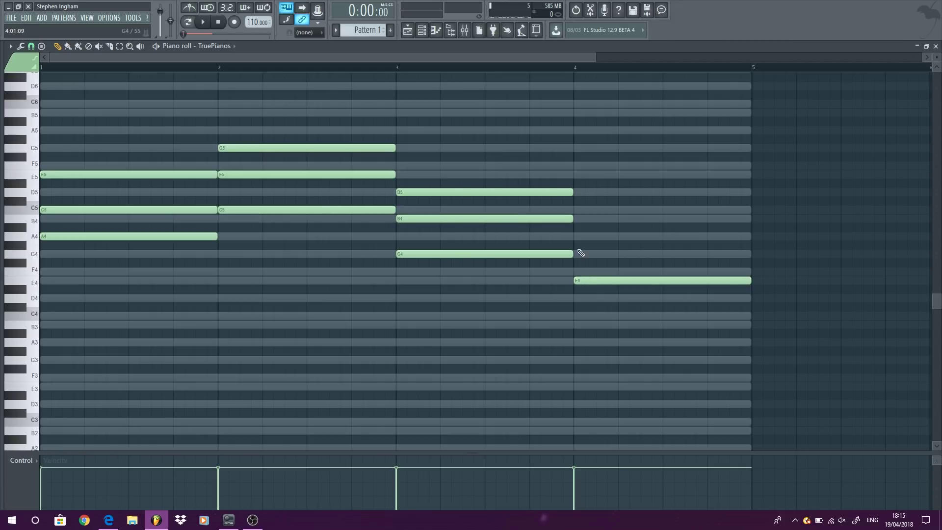
left_click(582, 219)
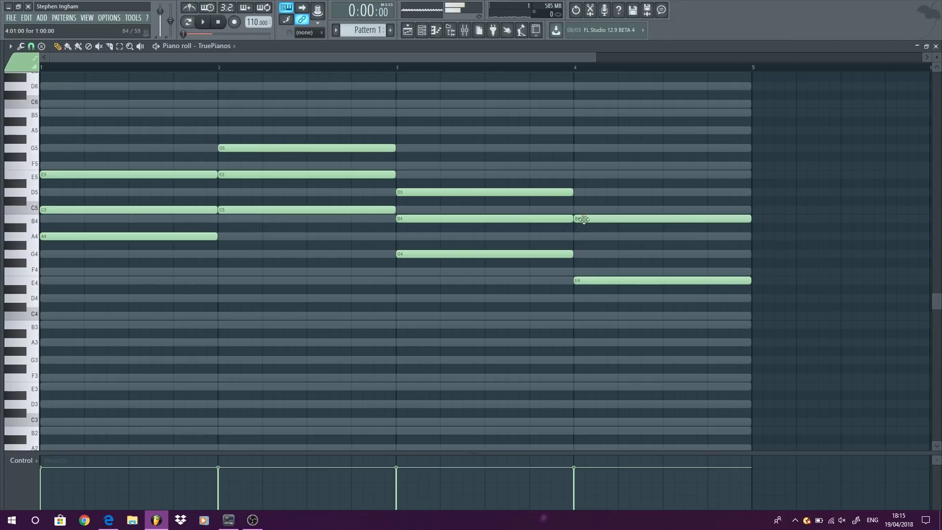
left_click(576, 254)
mouse_move(607, 253)
left_mouse_down()
mouse_move(607, 243)
mouse_move(608, 255)
left_mouse_up()
key("space")
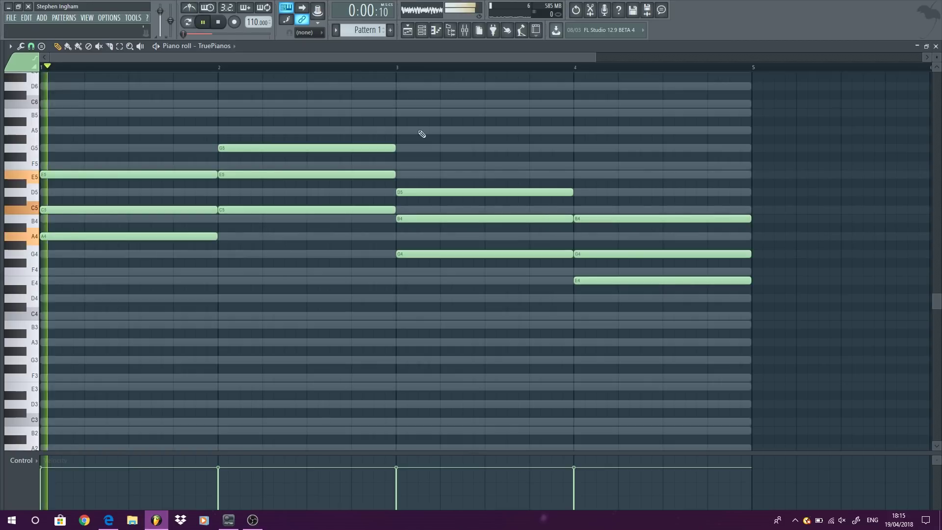
scroll(461, 129, "down", 1)
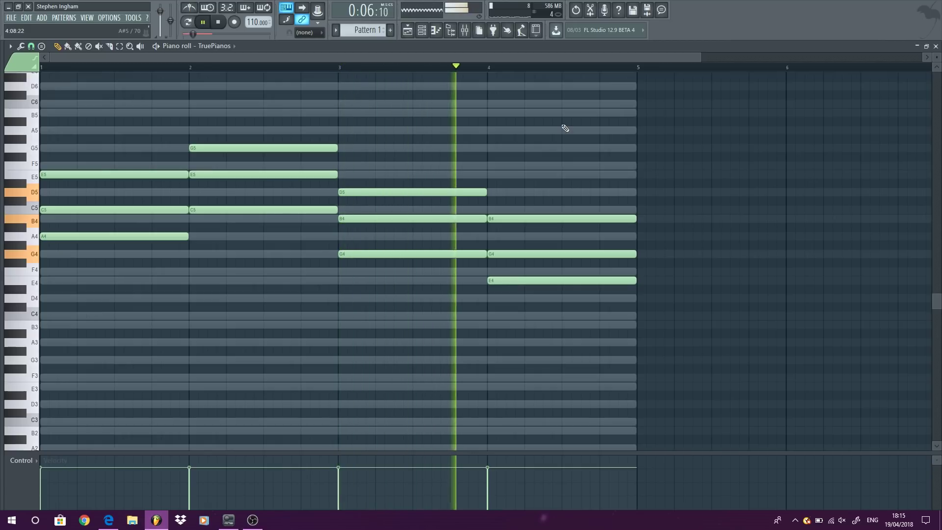
key("space")
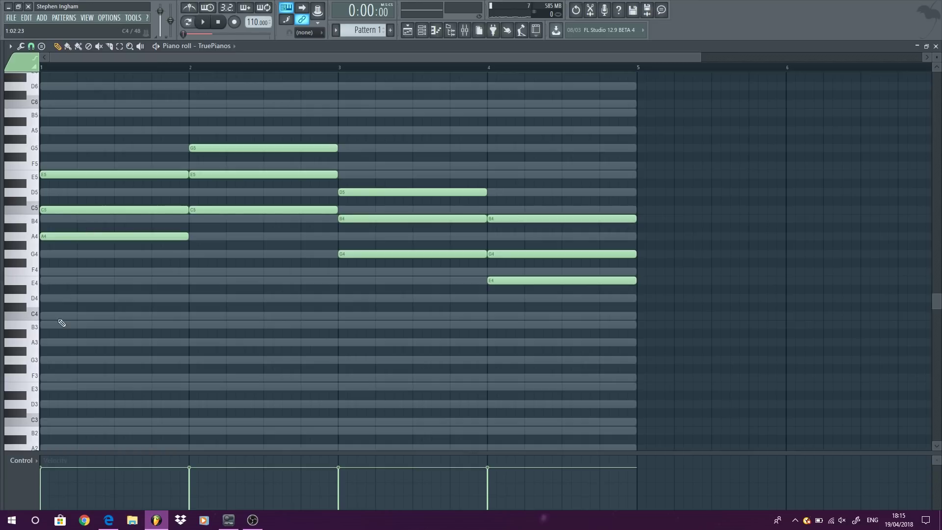
Add one-bar bass notes an octave below each chord's root: A3, C4, G3 and E3 in bars 1 to 4
left_click(43, 343)
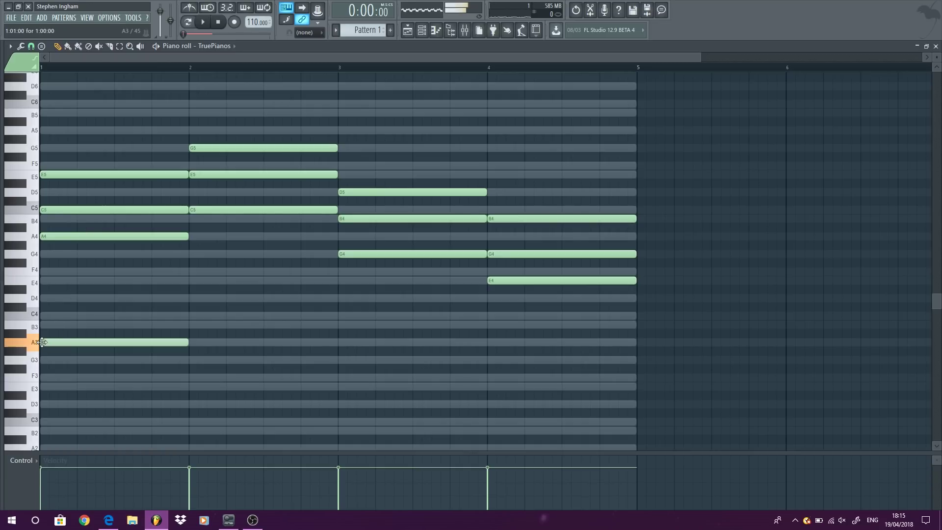
left_click(31, 344)
left_click(192, 317)
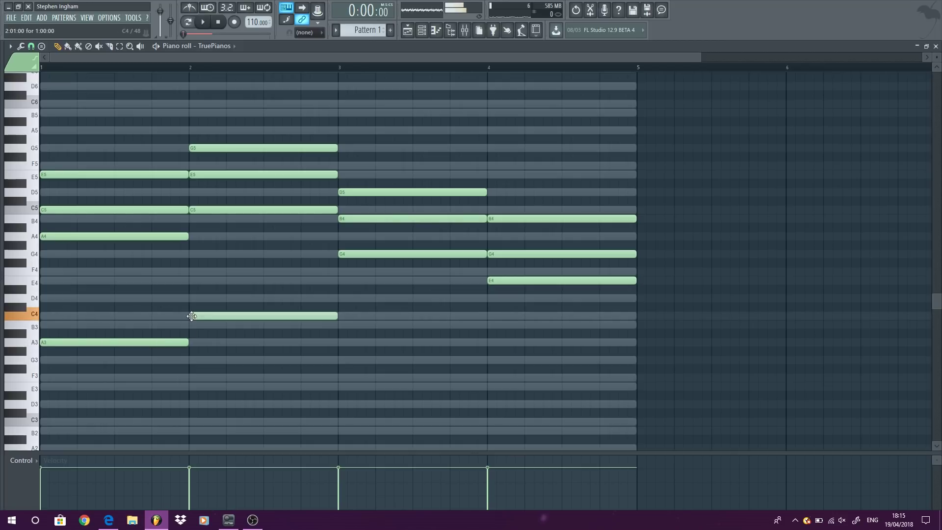
left_click(347, 362)
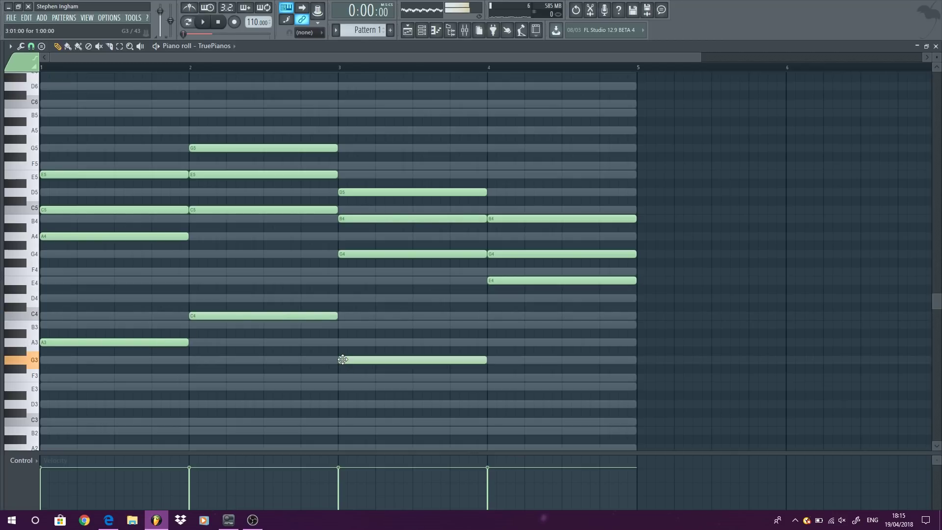
left_click(492, 387)
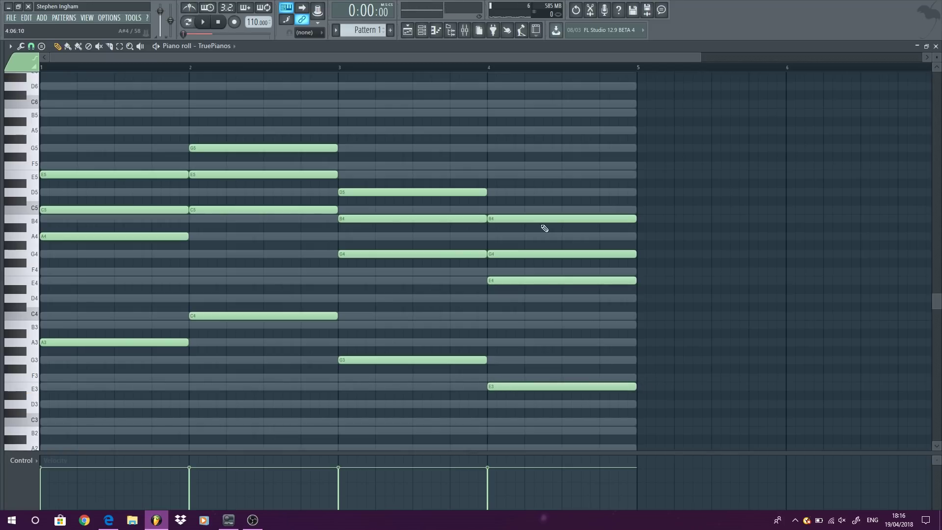
Change bar 4 to an F major chord with F3 bass by using F4, A4 and C5, and play the progression
left_click_drag(561, 398, 574, 213)
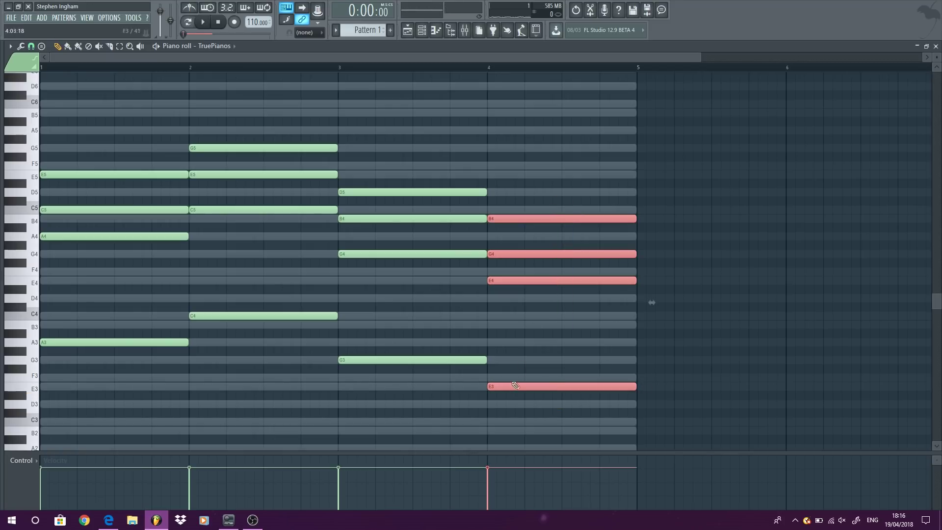
key("shift+Up")
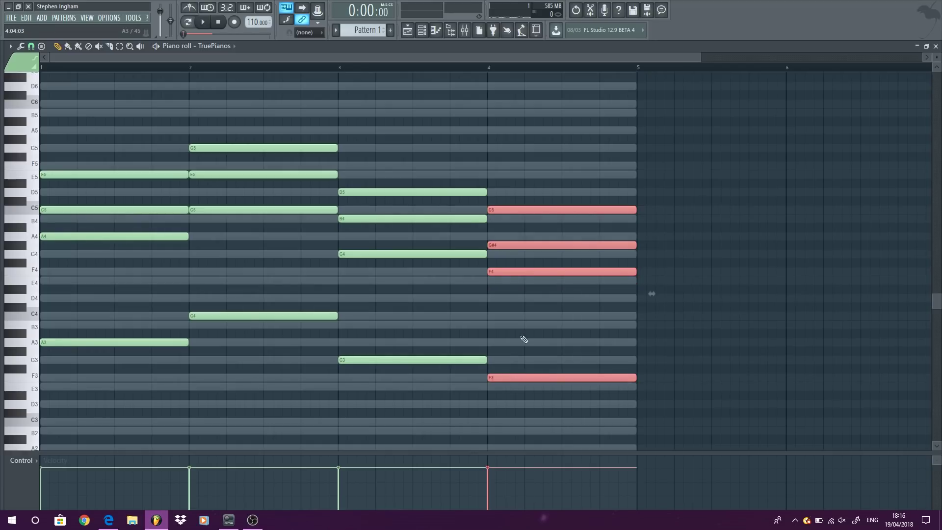
left_click(558, 283)
left_click_drag(517, 246, 515, 237)
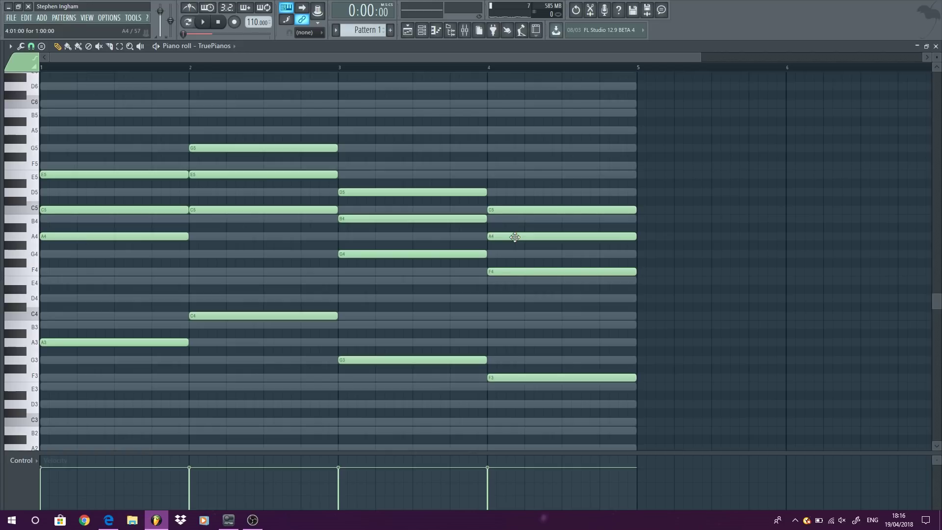
key("space")
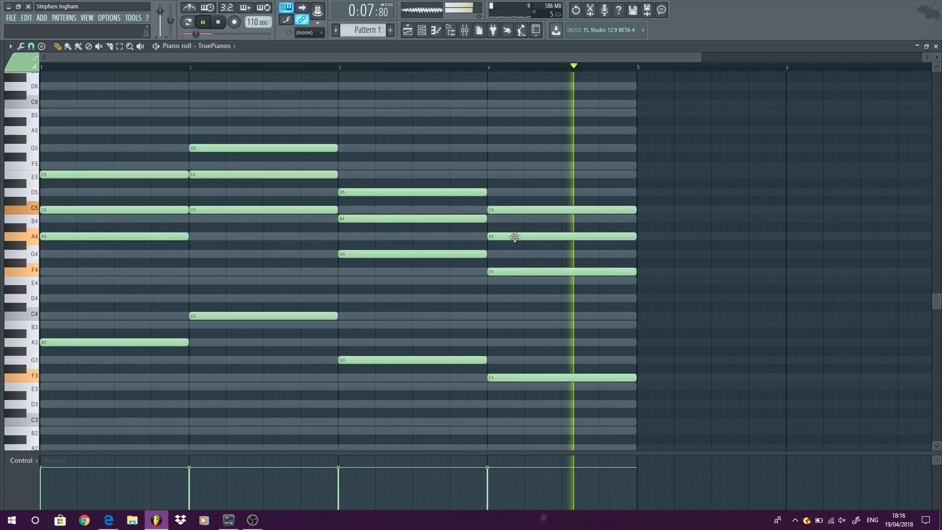
key("space")
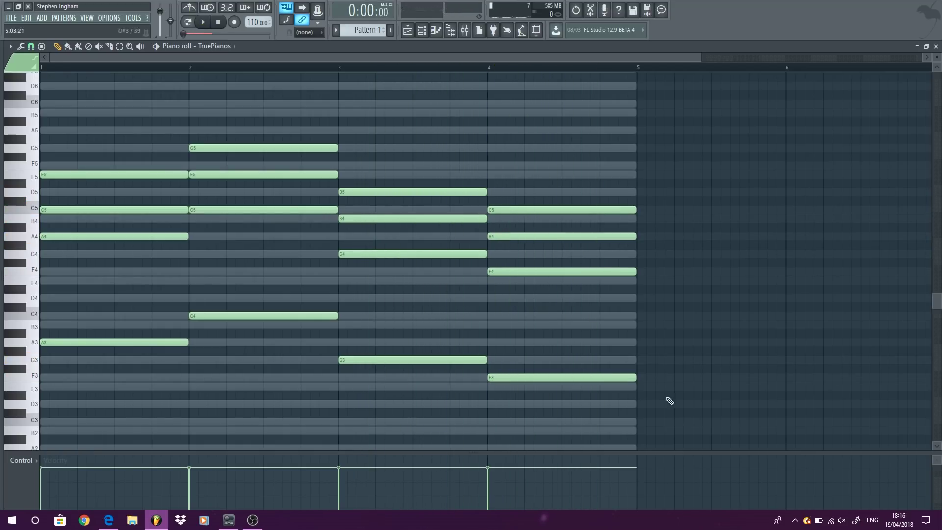
Shorten bar 4's F major chord to half a bar, fill the second half with E minor on E3, E4, G4 and B4, and play it
left_click_drag(670, 400, 616, 173)
left_click_drag(630, 210, 557, 211)
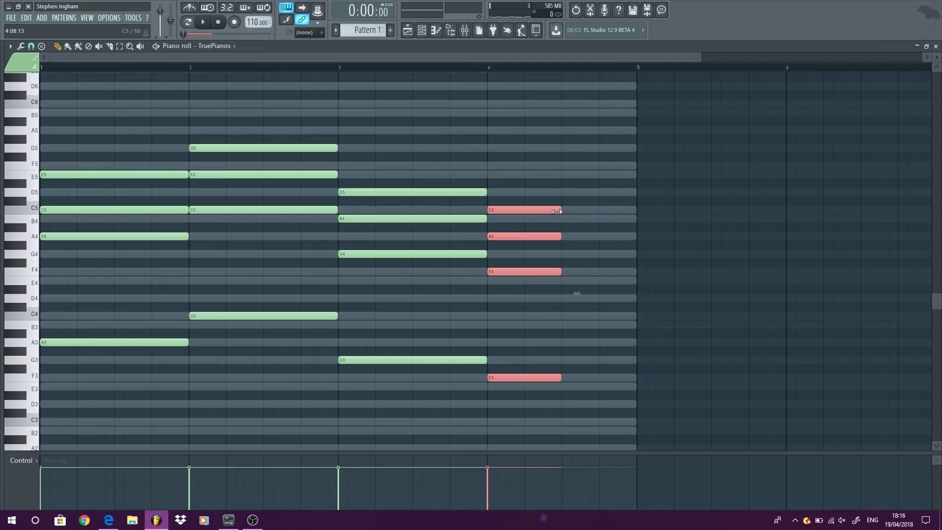
left_click_drag(503, 380, 579, 388)
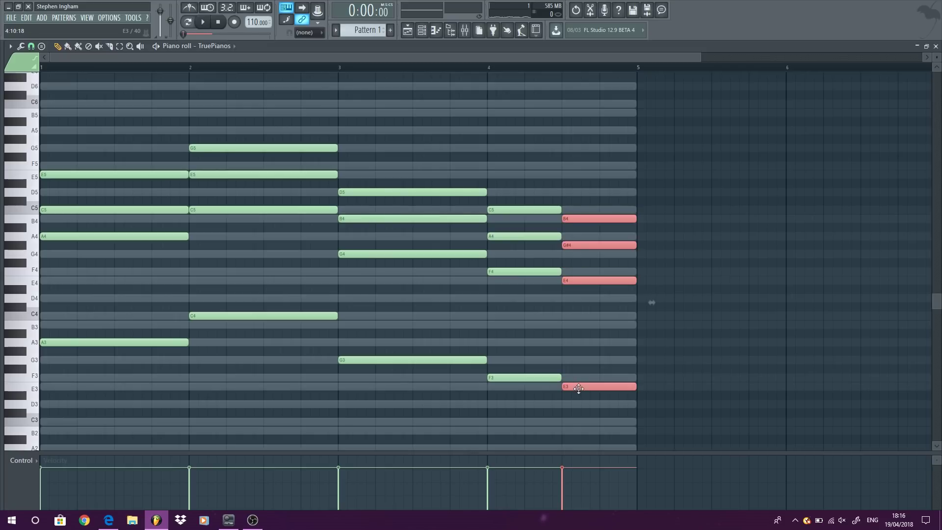
left_click(760, 256)
left_click_drag(589, 244, 590, 255)
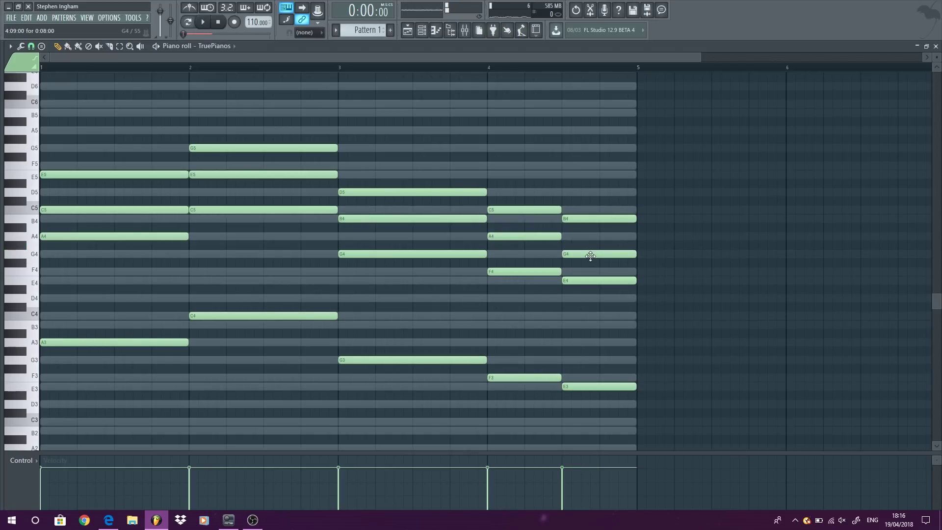
key("space")
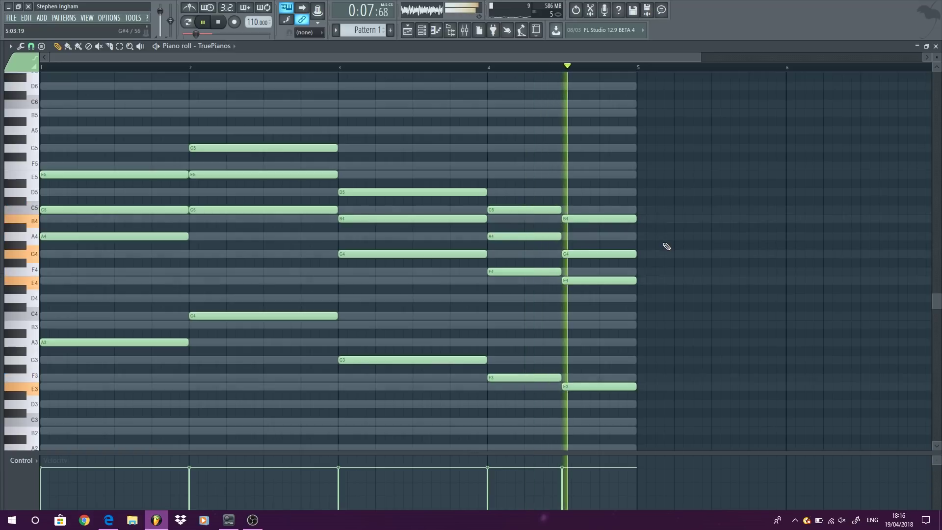
key("space")
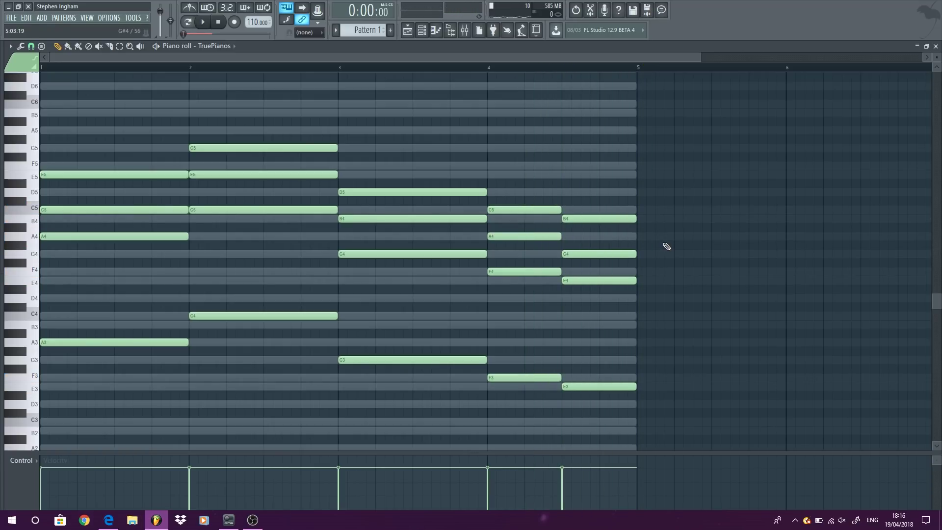
Delete the half-bar E minor notes, extend the F major chord back to the full bar 4, and play the progression
right_click(590, 218)
right_click(589, 254)
right_click(588, 281)
right_click(590, 387)
left_click_drag(594, 415, 553, 173, "ctrl")
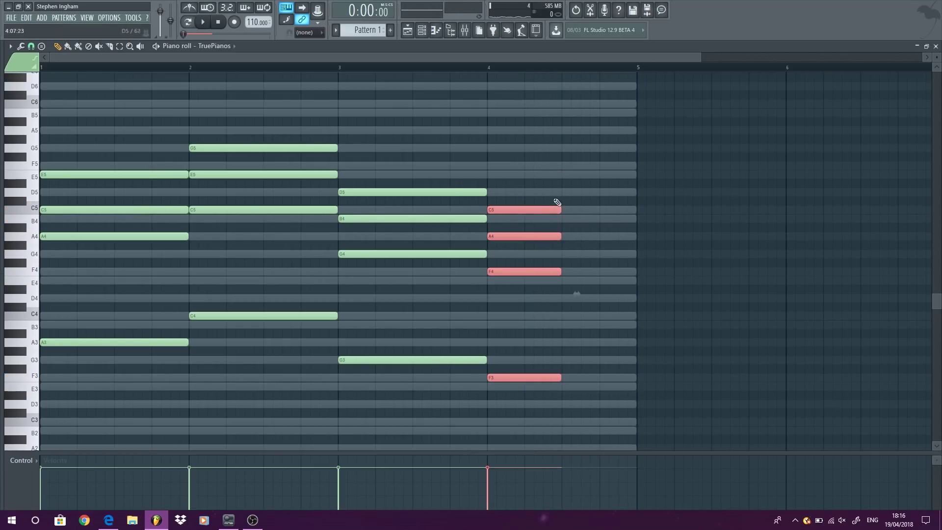
left_click_drag(567, 211, 637, 211)
scroll(415, 208, "down", 2)
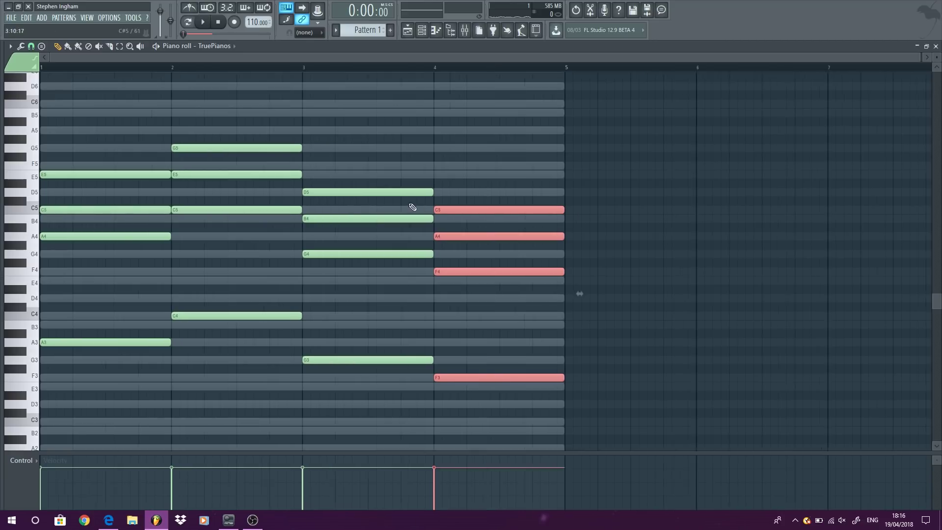
key("space")
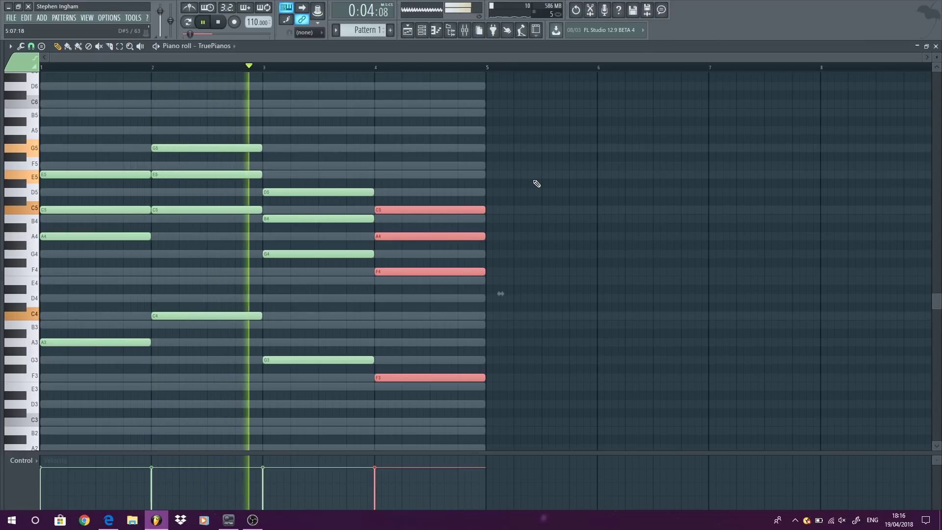
key("space")
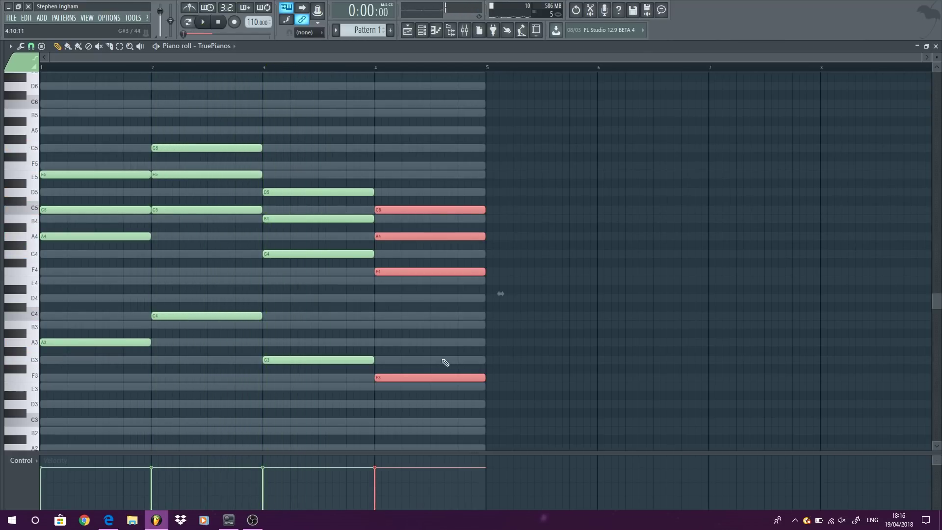
Delete all chord and bass notes from bars 1 to 4 of the piano roll
right_click(430, 377)
right_click(430, 271)
right_click(430, 210)
right_click(319, 360)
right_click(207, 316)
right_click(96, 209)
right_click(96, 174)
right_click(118, 236)
right_click(145, 342)
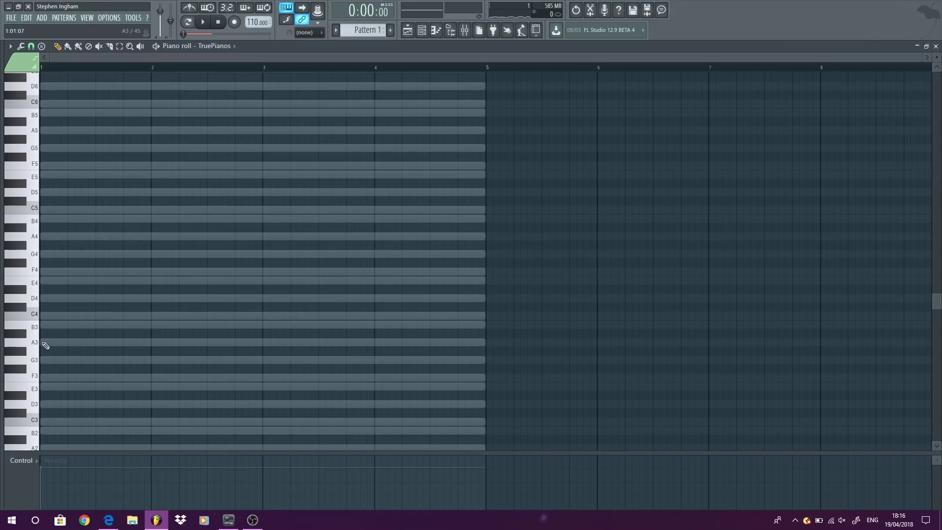
Add a one-bar A minor chord on A4, C5 and E5 in bar 1, and play it back
left_click(47, 236)
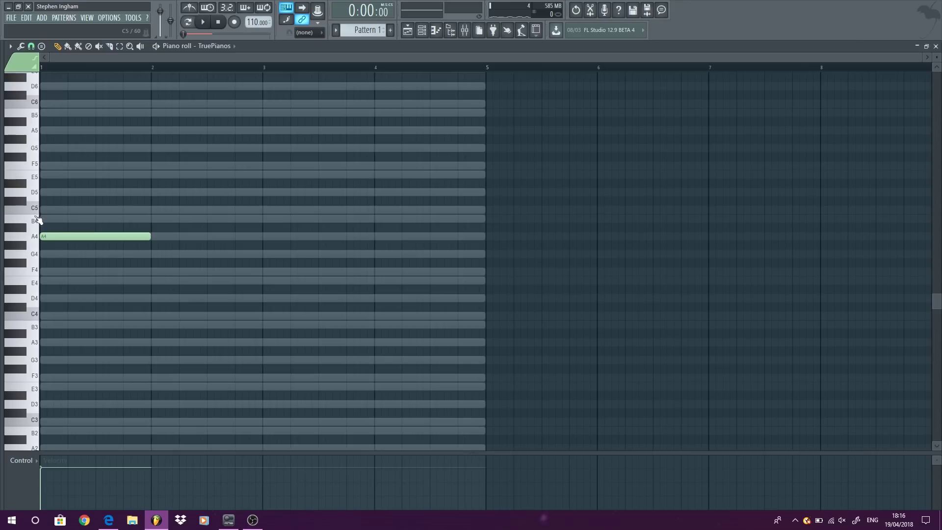
left_click_drag(30, 228, 32, 179)
left_click(44, 175)
left_click(44, 210)
key("space")
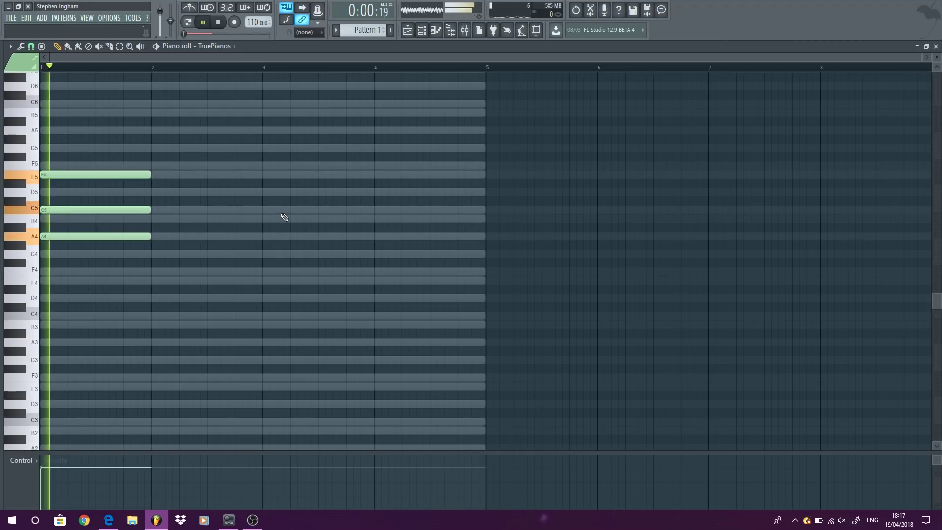
key("space")
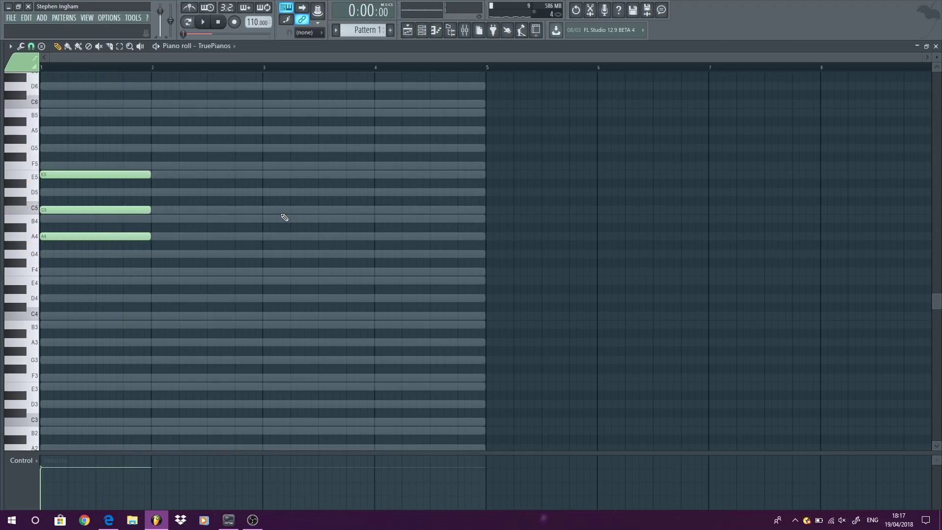
Add a one-bar G major chord on G4, B4 and D5 in bar 2, and listen to both chords
scroll(127, 263, "up", 2)
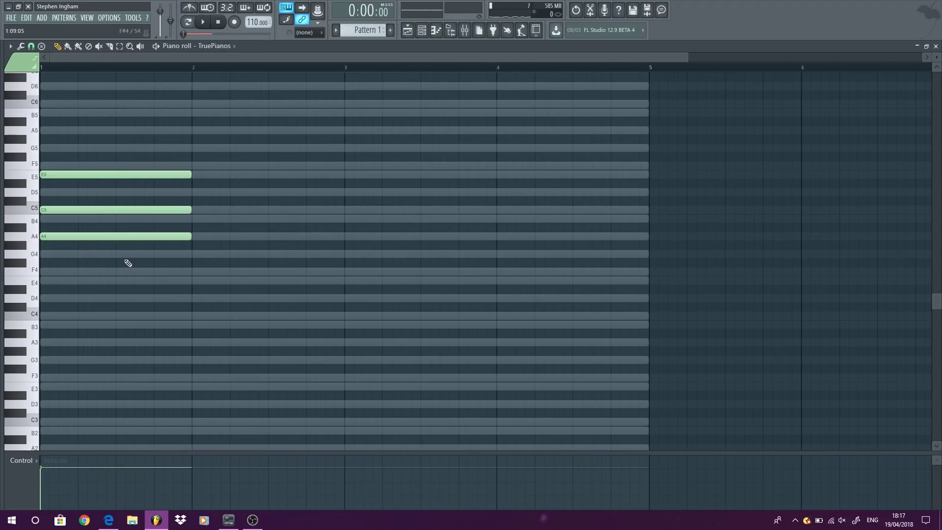
left_click(197, 255)
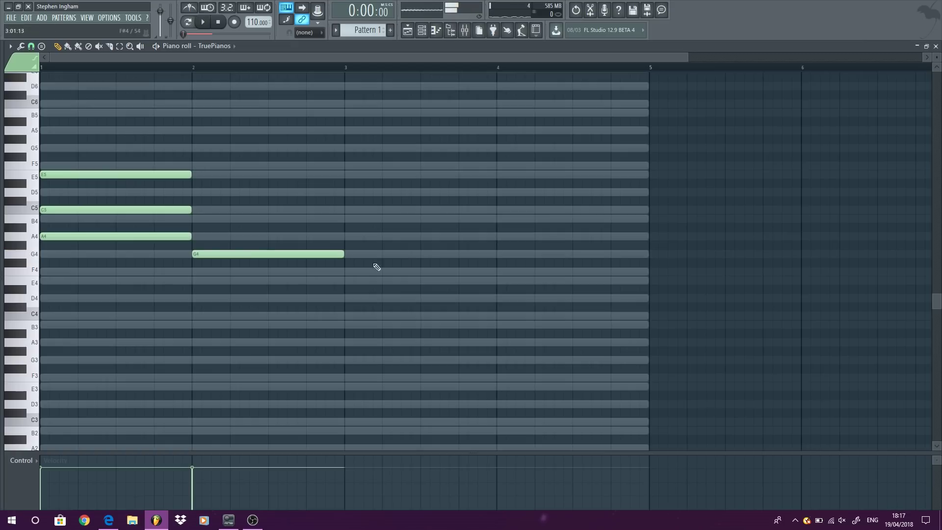
right_click(211, 253)
left_click(197, 256)
left_click(25, 248)
left_click(205, 193)
key("space")
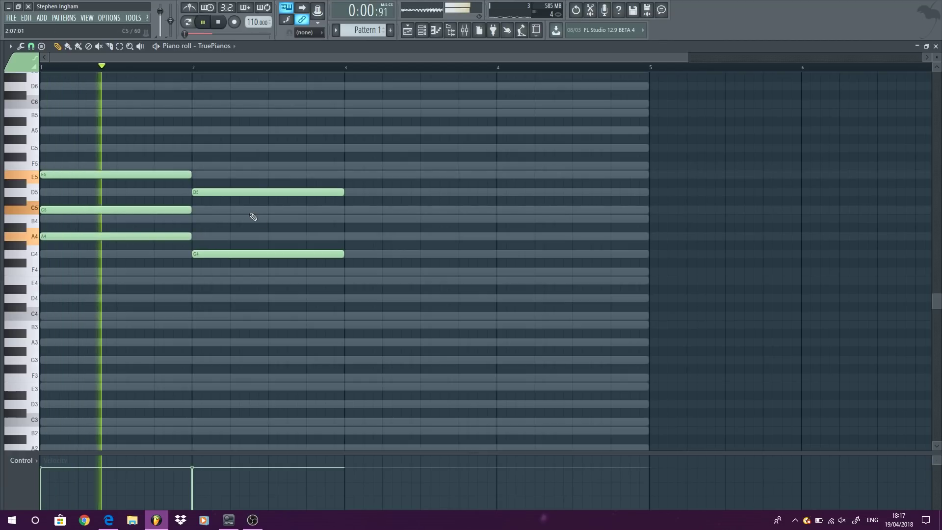
left_click(195, 218)
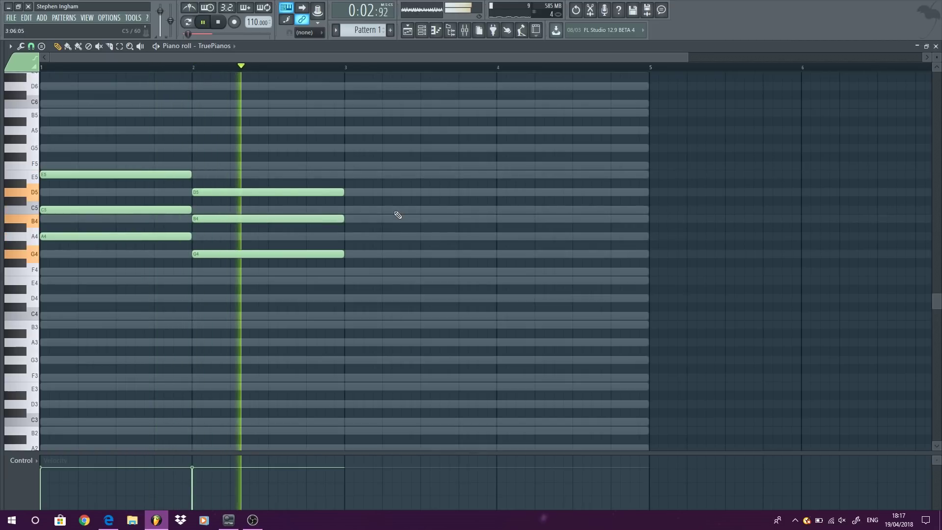
key("space")
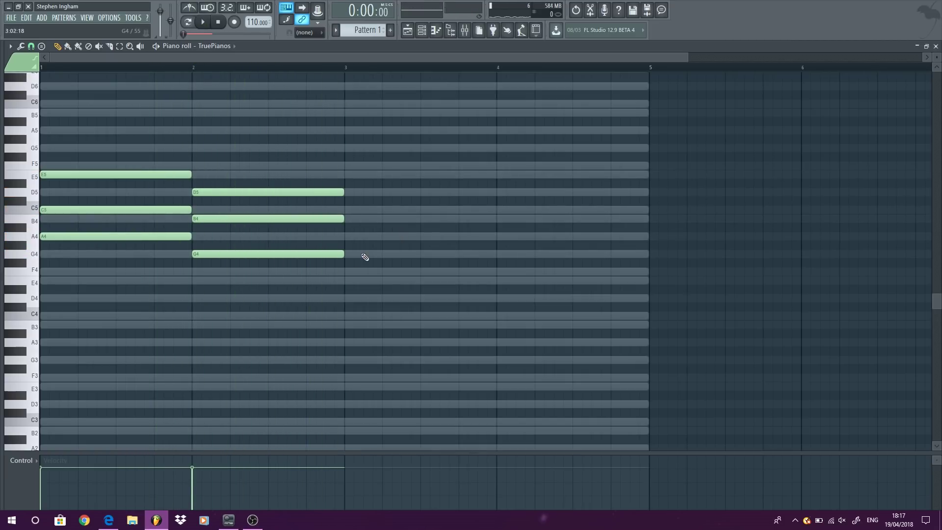
Add a one-bar E minor chord on E4, G4 and B4 in bar 3, and play the three chords
left_click(350, 282)
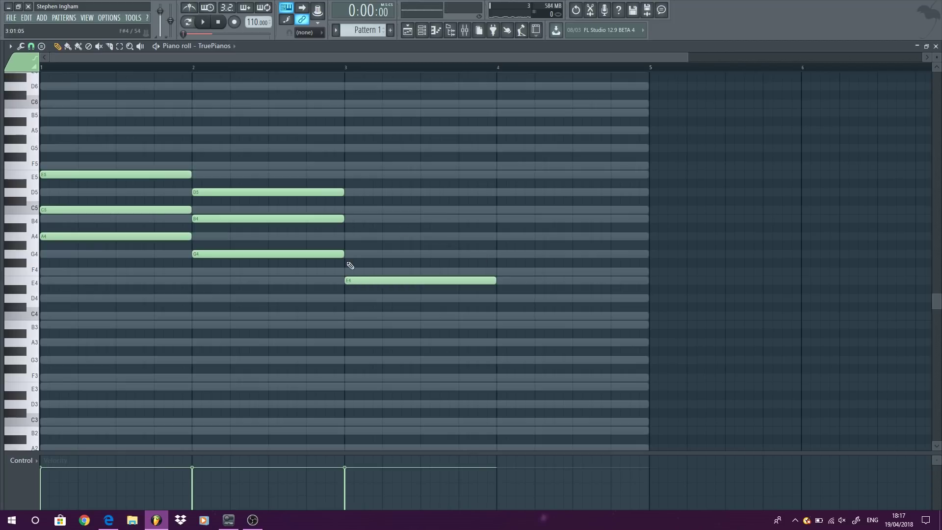
left_click(350, 219)
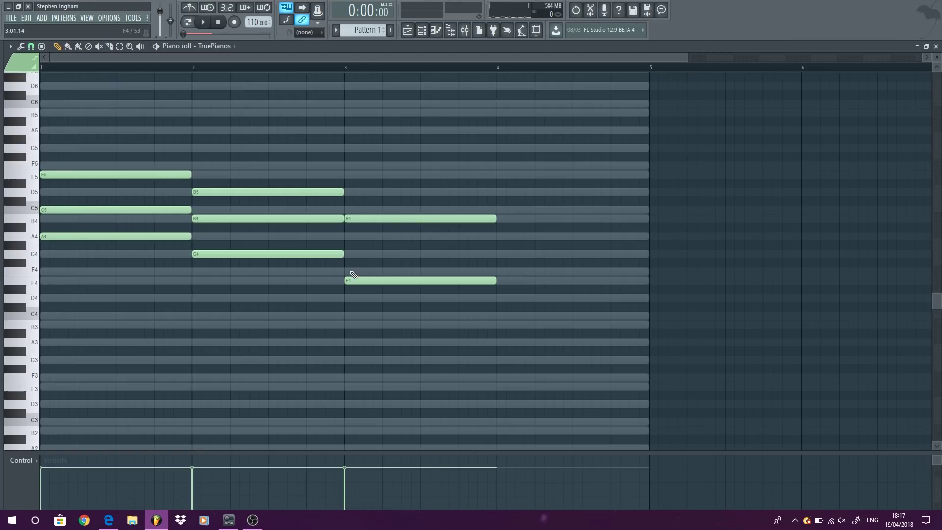
left_click(348, 254)
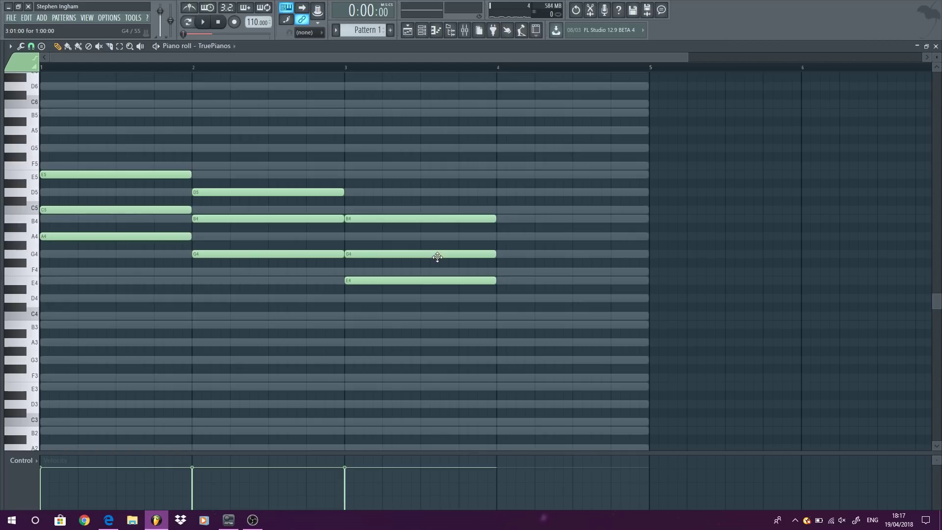
scroll(417, 269, "down", 1)
key("space")
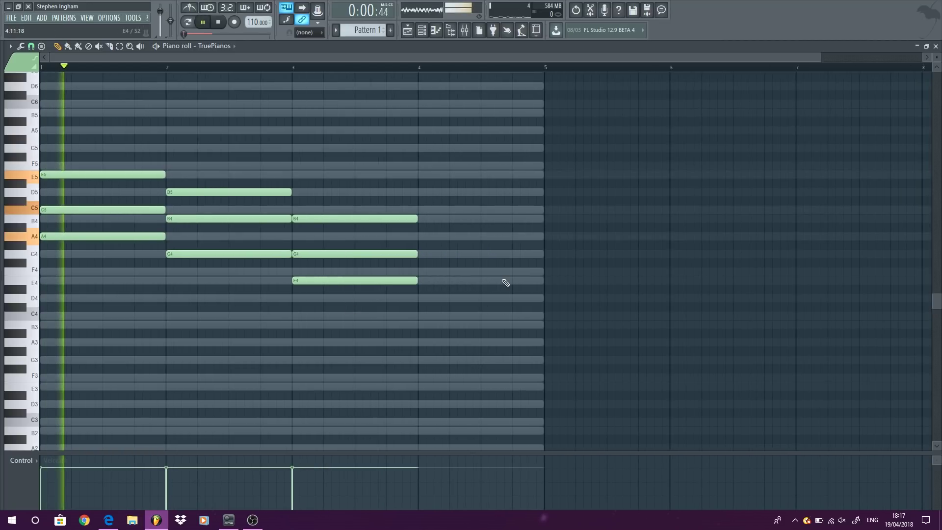
key("space")
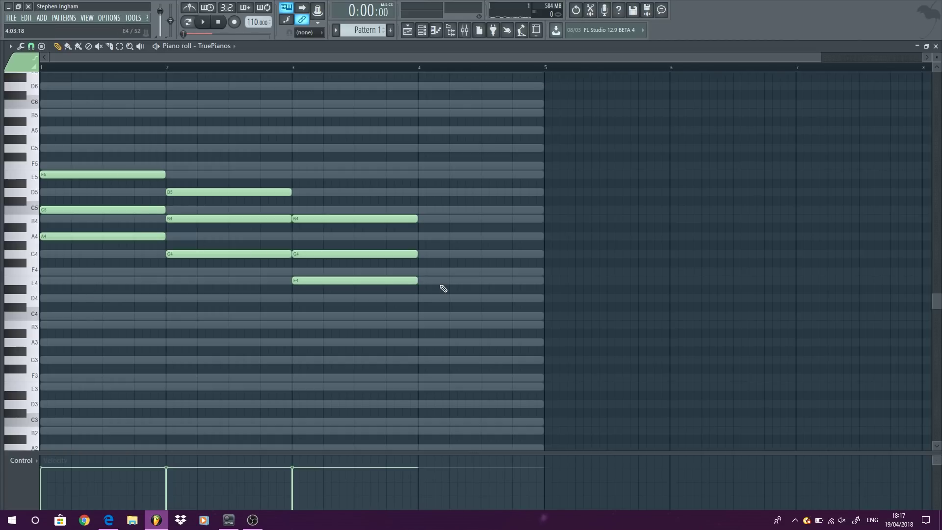
key("space")
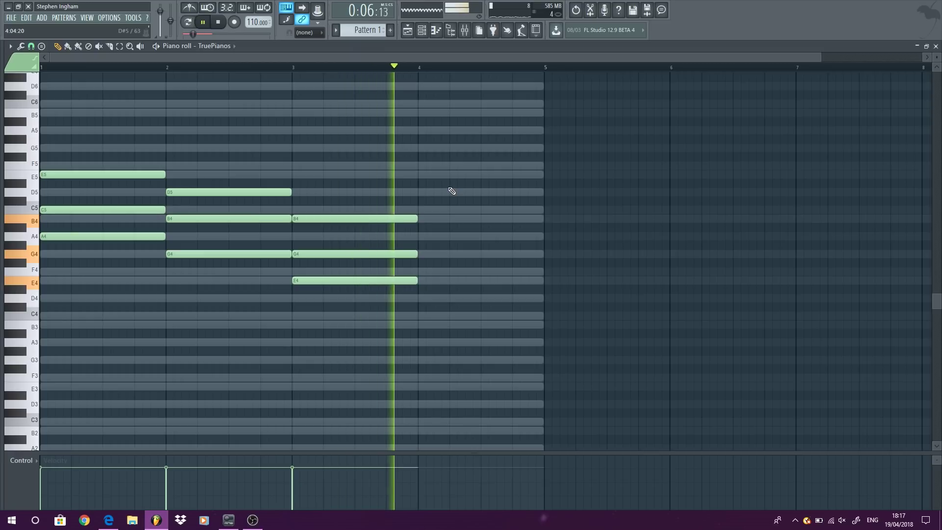
key("space")
Add a one-bar F major chord on F4, A4 and C5 in bar 4
left_click(420, 272)
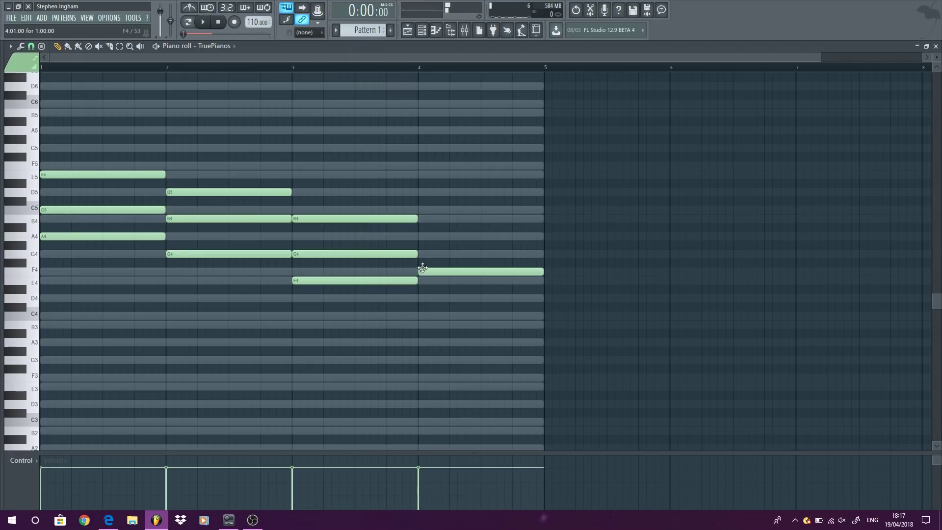
left_click(421, 209)
left_click(424, 236)
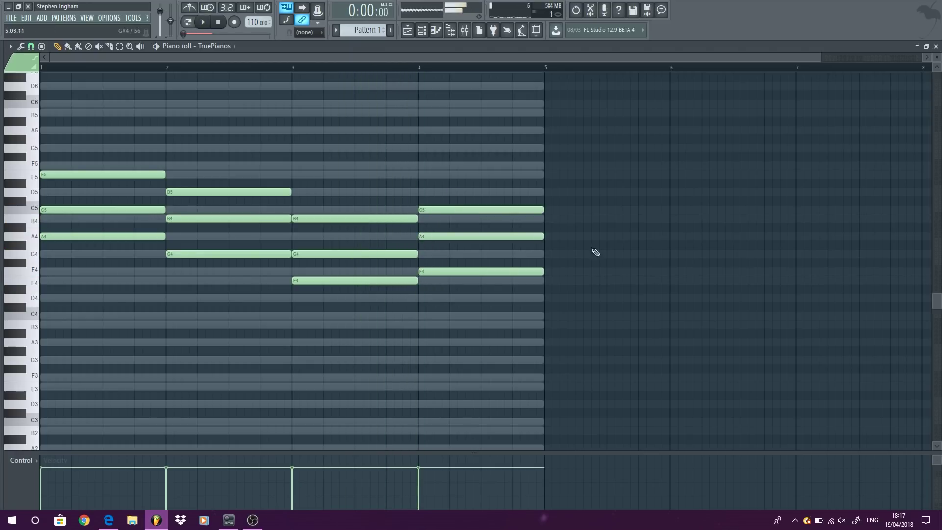
Add one-bar bass notes A3, G3, E3 and F3 under the chords in bars 1 to 4, and play the whole progression
left_click(46, 343)
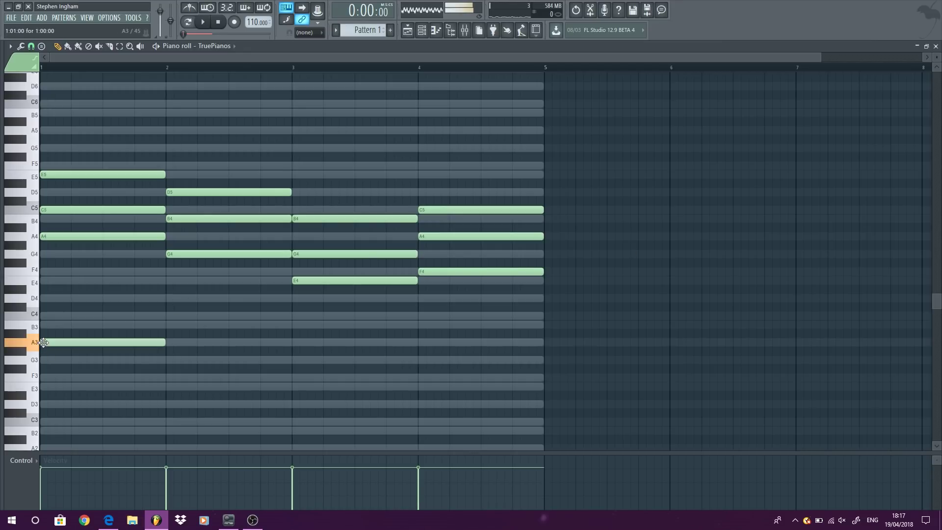
left_click(171, 361)
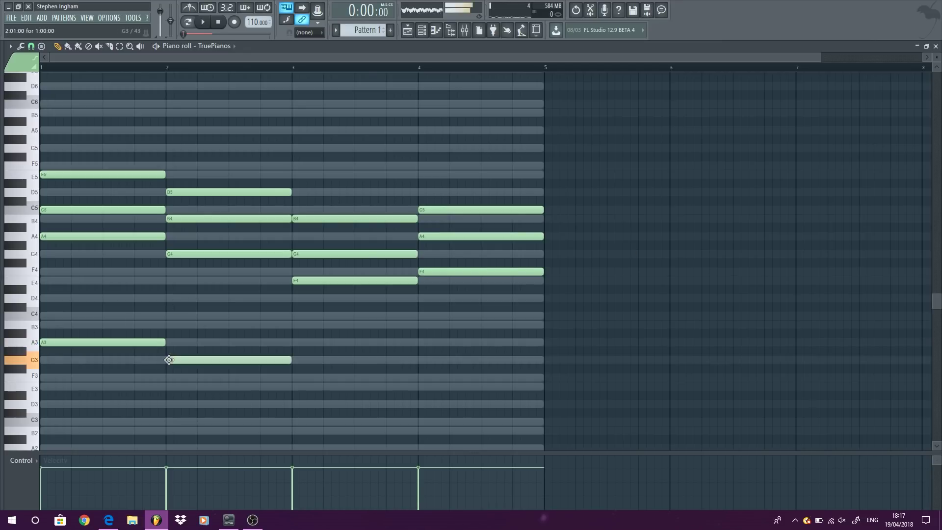
left_click(297, 388)
left_click(426, 378)
key("space")
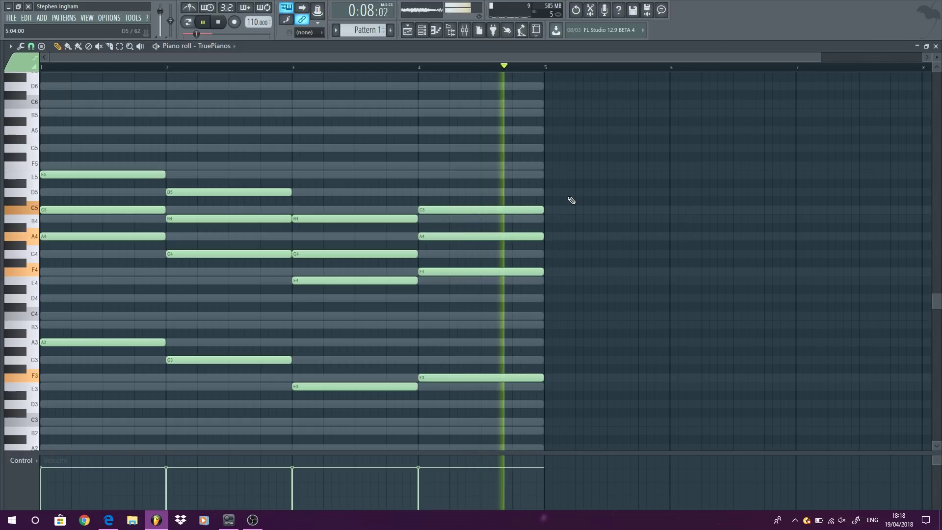
key("space")
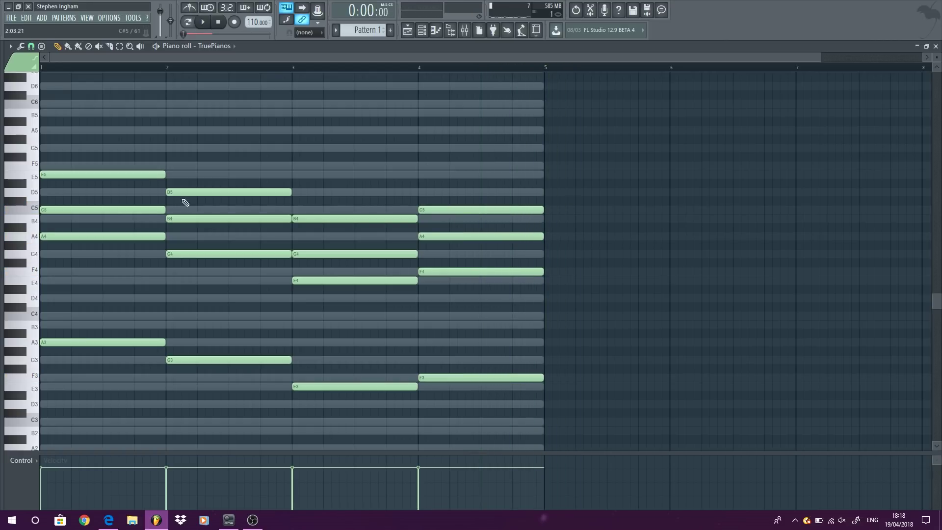
Duplicate the whole four-bar progression into bars 5 to 8 at its original pitches, and play all eight bars
key("ctrl+a")
left_click_drag(52, 175, 556, 183)
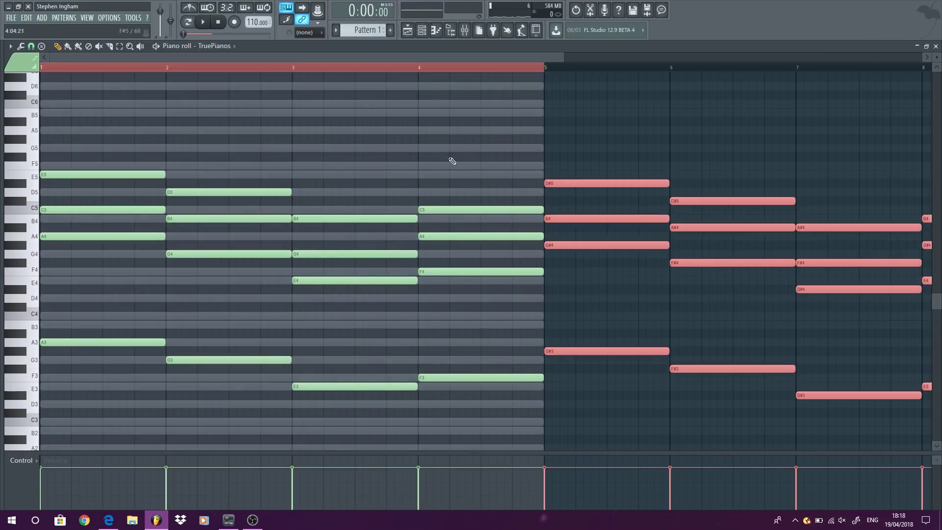
scroll(451, 161, "down", 2)
left_click_drag(411, 185, 408, 177)
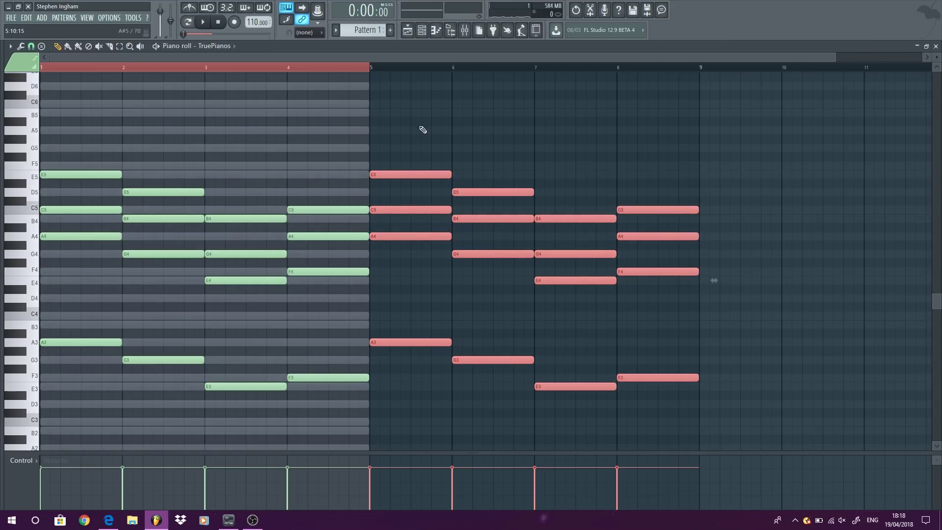
key("space")
key("ctrl+d")
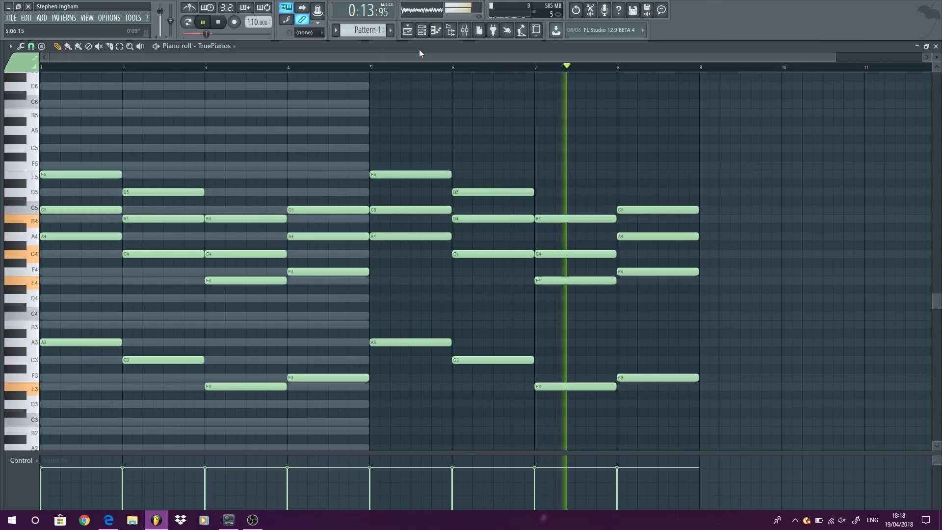
Stop playback and delete every chord and bass note from the TruePianos piano roll
key("space")
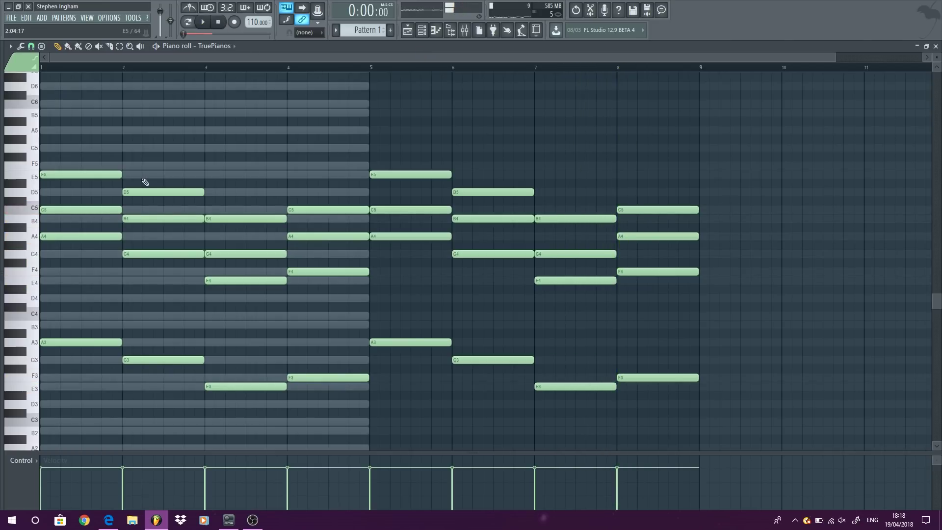
mouse_move(105, 172)
left_mouse_down()
mouse_move(143, 393)
mouse_move(231, 267)
mouse_move(337, 211)
mouse_move(431, 190)
mouse_move(542, 183)
mouse_move(658, 393)
mouse_move(494, 242)
left_mouse_up()
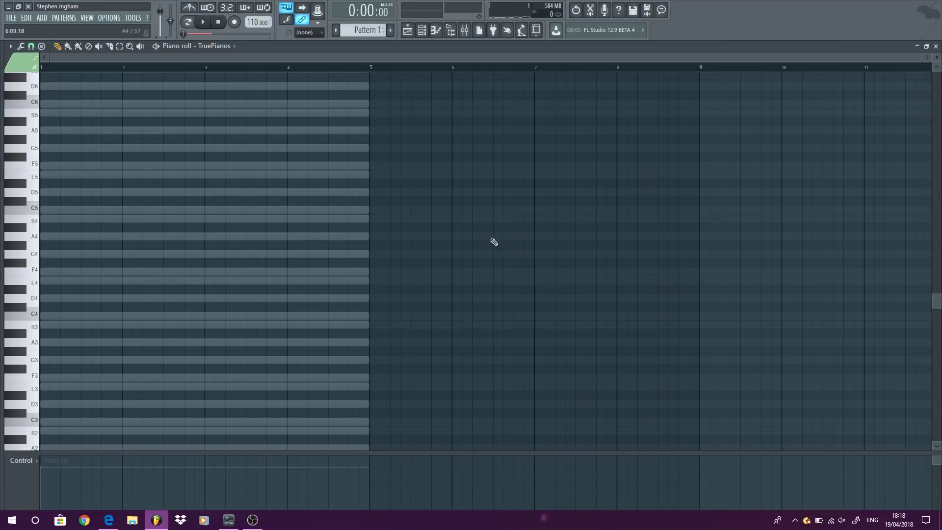
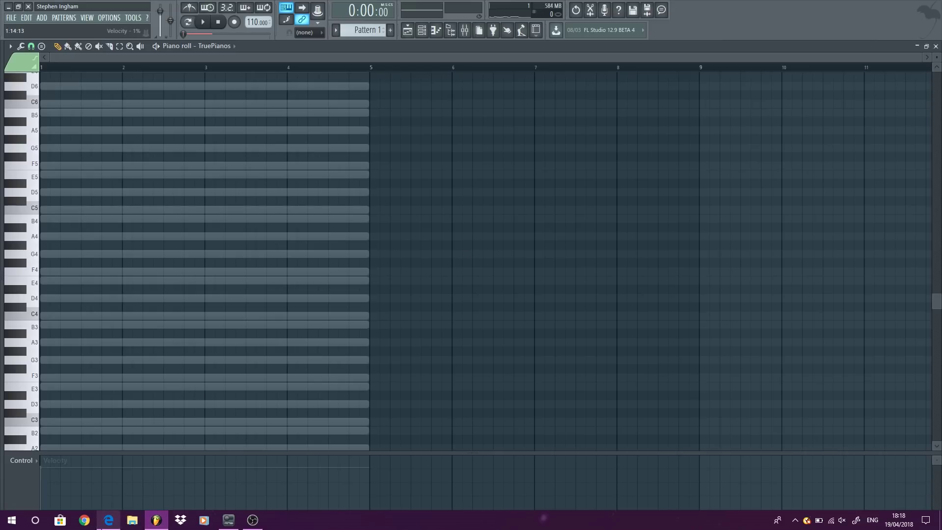
Switch to the Karaoke Version page in Edge and check the listed key of Uptown Funk
left_click(108, 519)
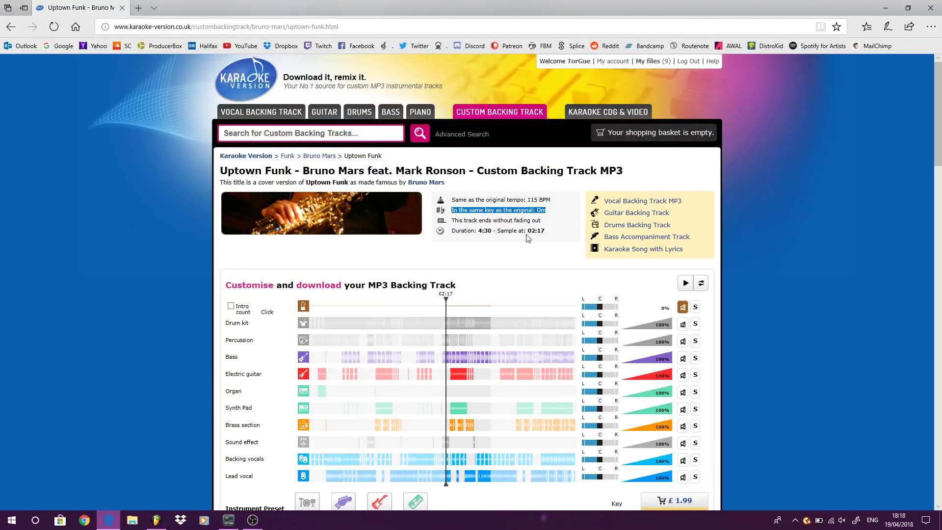
left_click(157, 520)
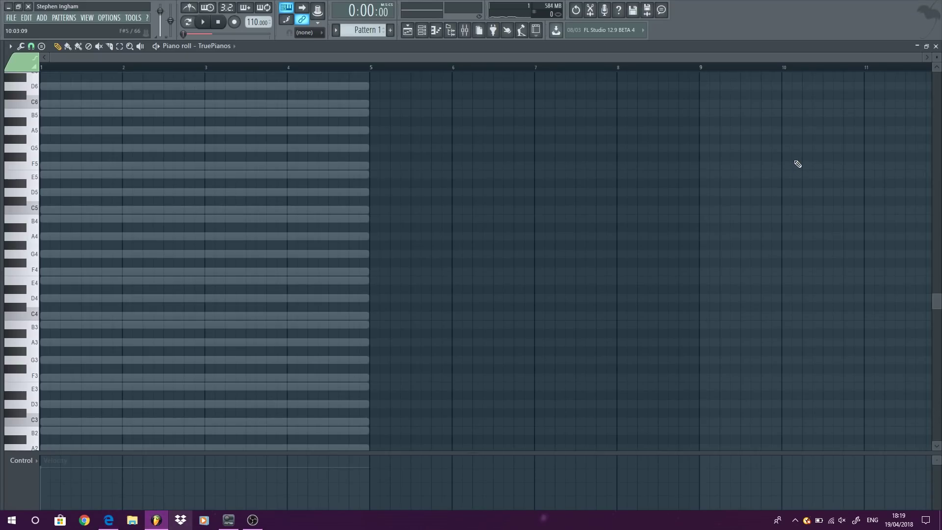
left_click(108, 520)
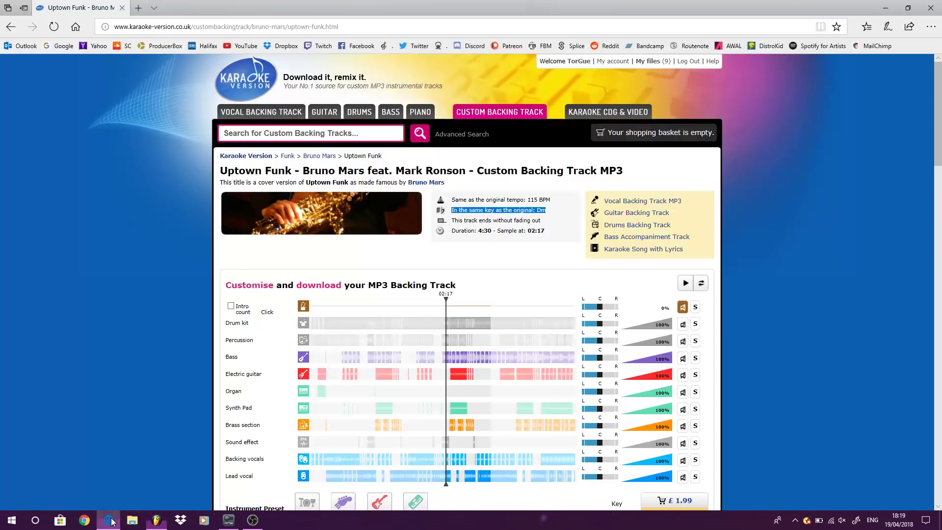
left_click(158, 520)
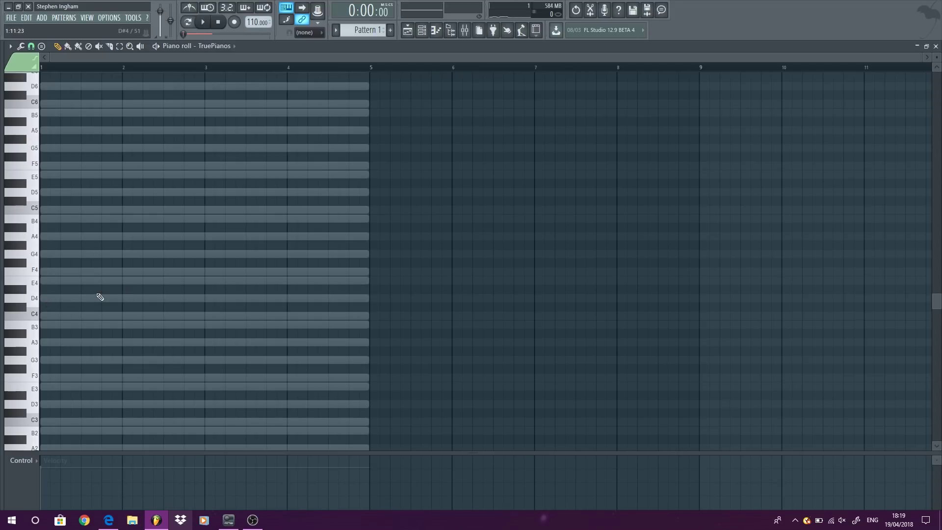
left_click(109, 519)
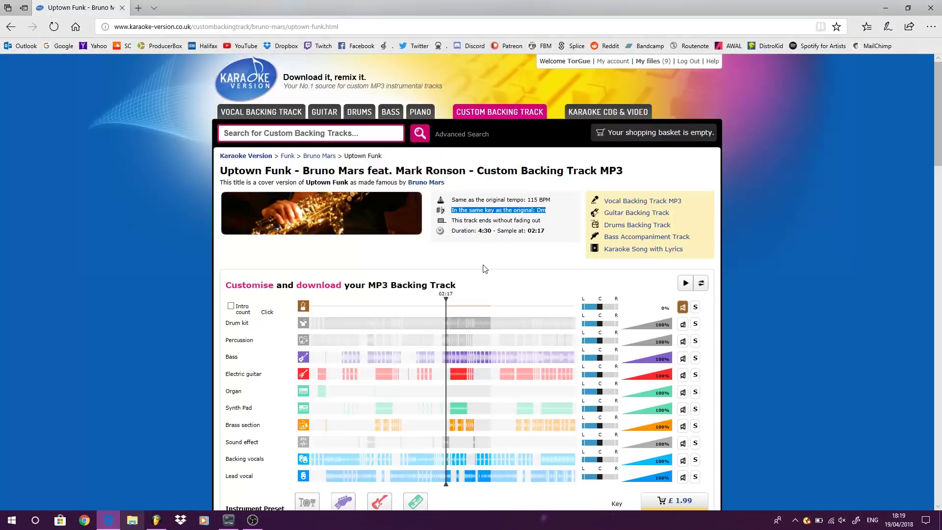
left_click(539, 212)
Go back to the popular custom backing tracks, open the page for Valerie, and examine its listed key
left_click(10, 26)
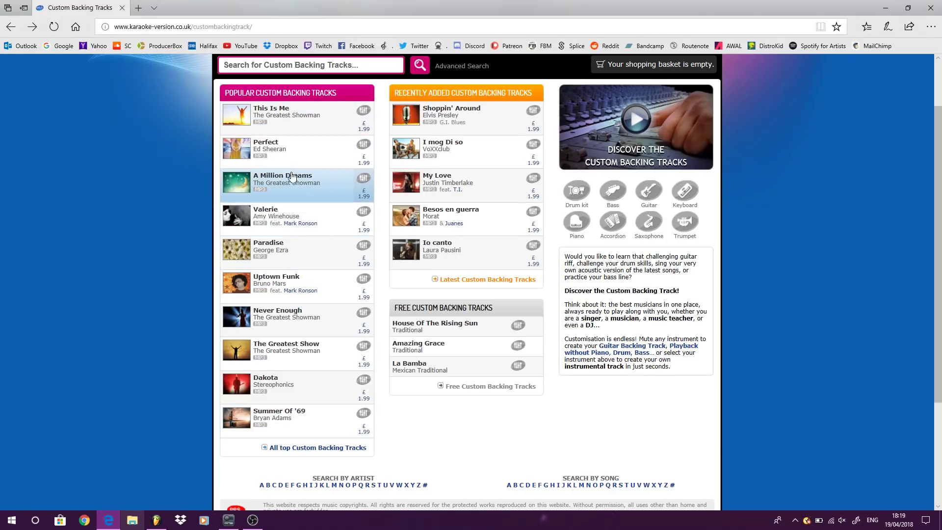
left_click(273, 212)
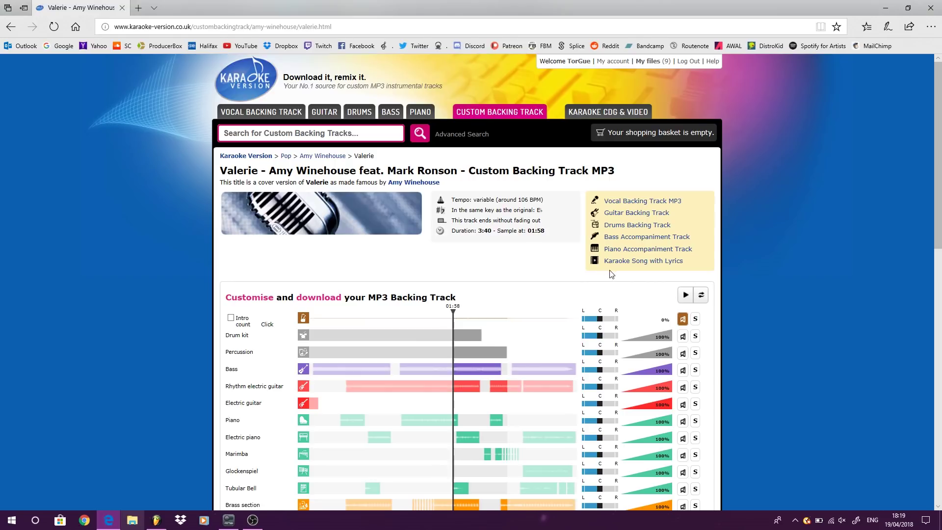
left_click(686, 294)
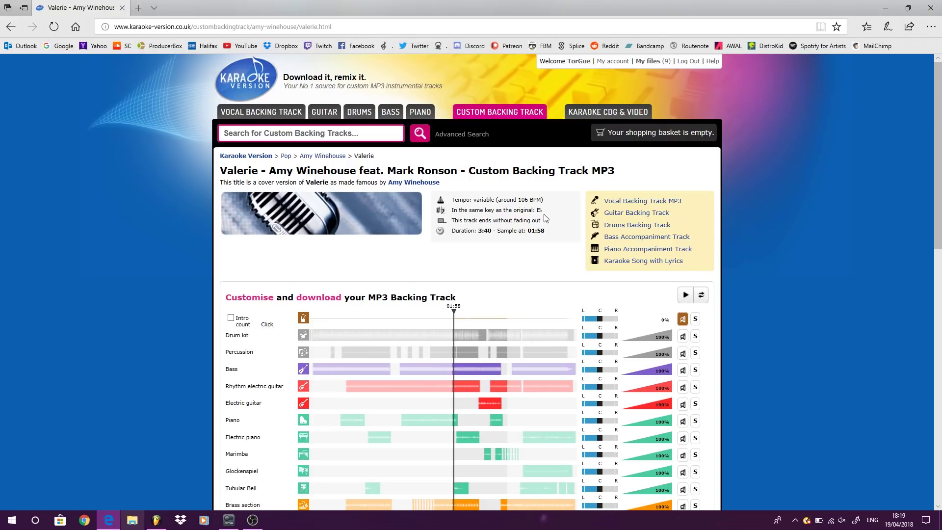
Switch to FL Studio and clear the old scale notes from the Sampler channel's piano roll
left_click(156, 520)
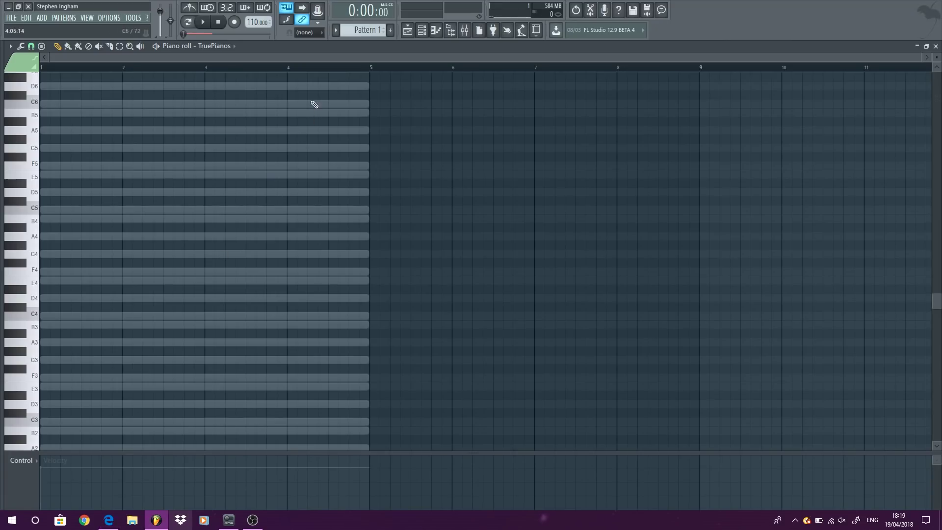
mouse_move(315, 82)
left_mouse_down()
mouse_move(305, 257)
mouse_move(214, 491)
left_mouse_up()
scroll(208, 296, "up", 5)
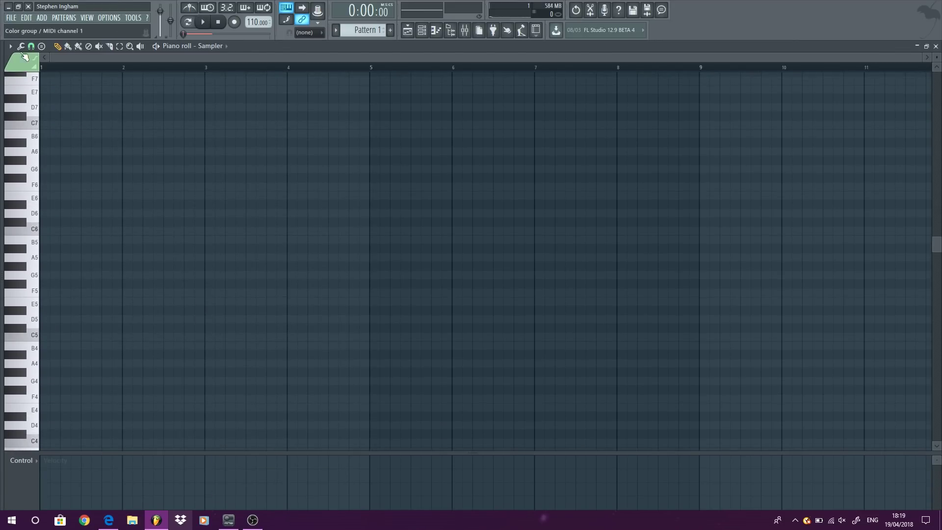
Recheck Valerie's key on the web page, and select the Major scale stamp for the Sampler's piano roll
left_click(10, 47)
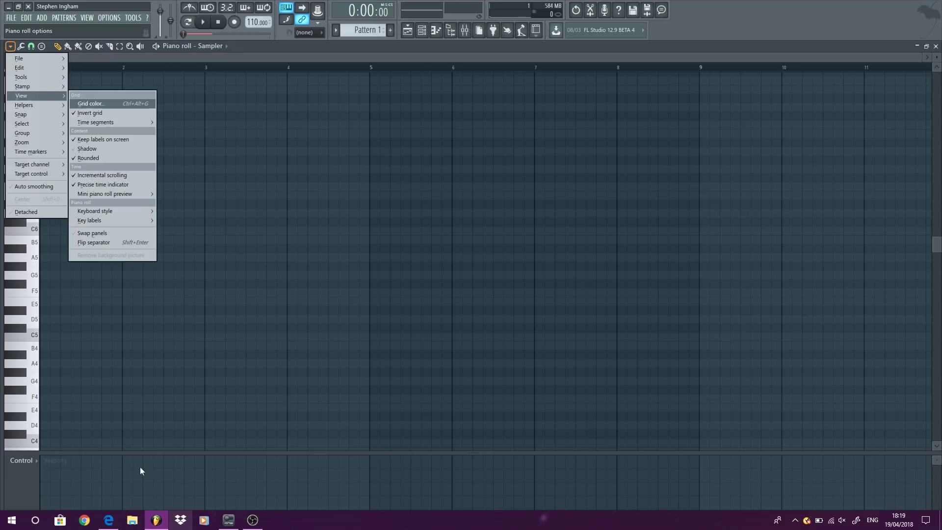
key("alt+Tab")
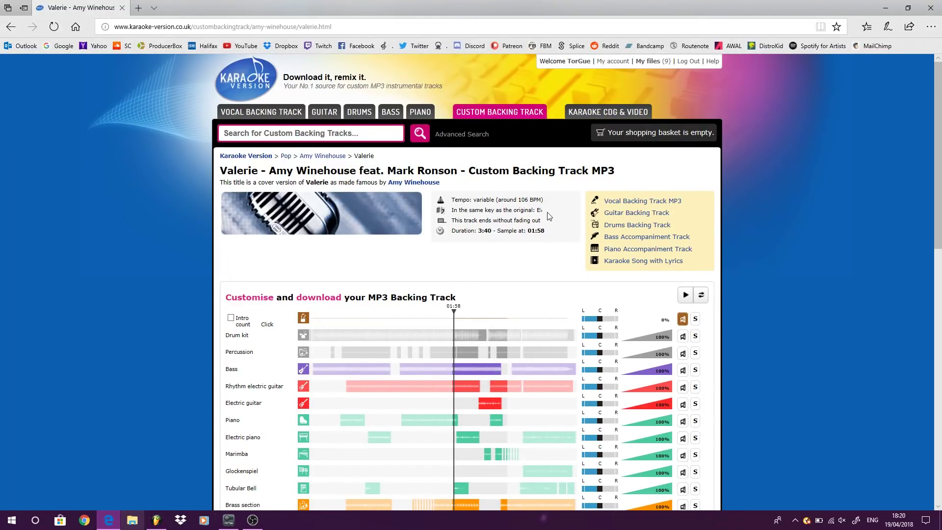
left_click(157, 520)
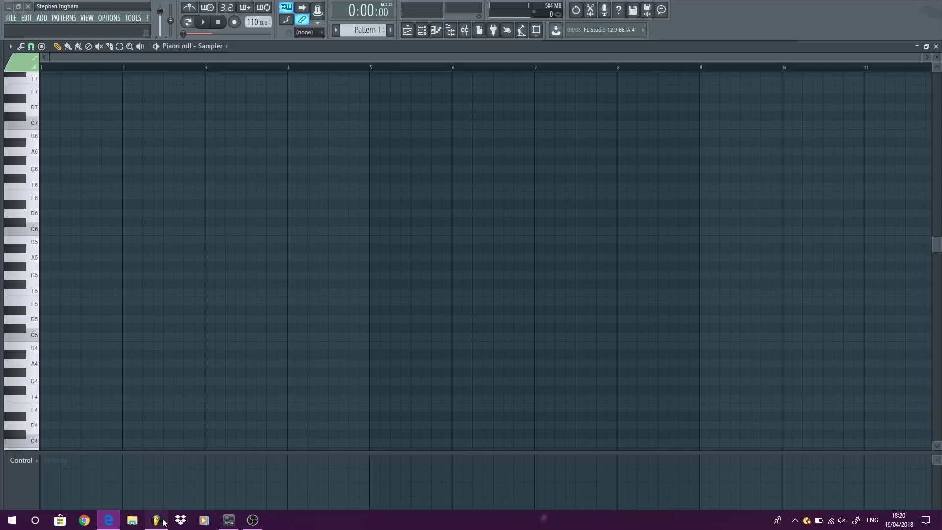
left_click(11, 46)
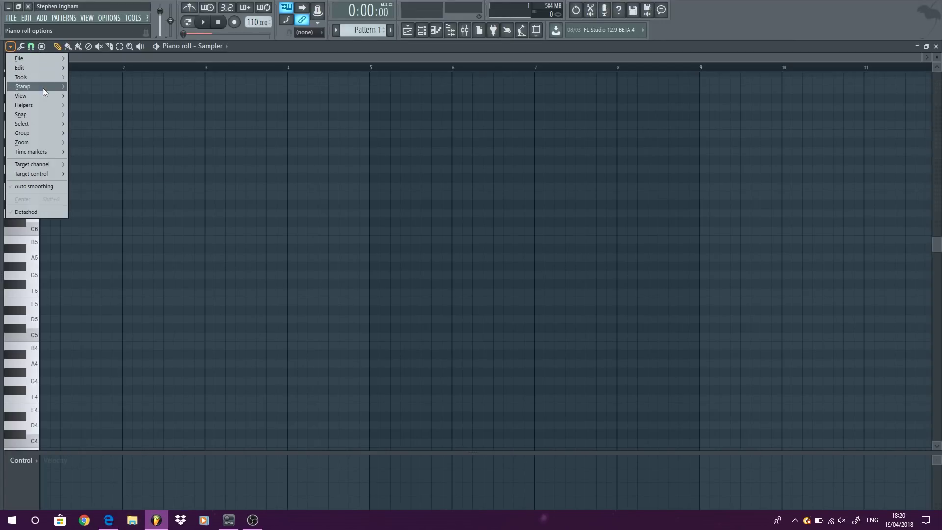
mouse_move(42, 87)
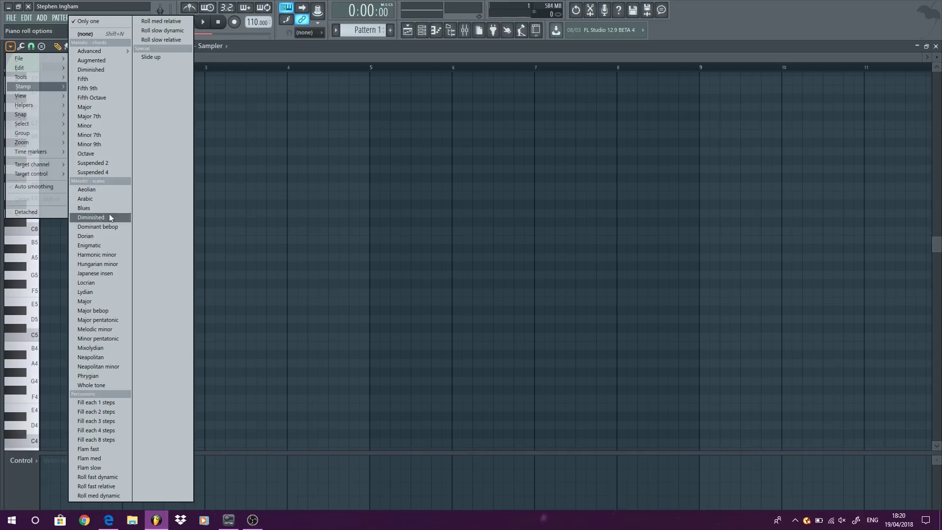
left_click(102, 302)
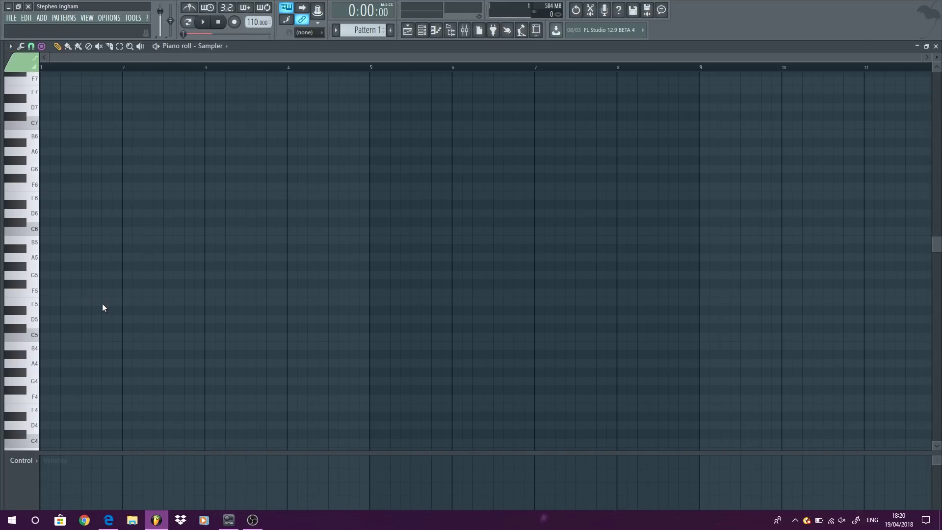
Stamp the one-bar major scale starting on D#5 in bar 1, after confirming the song's key in the browser
key("alt+Tab")
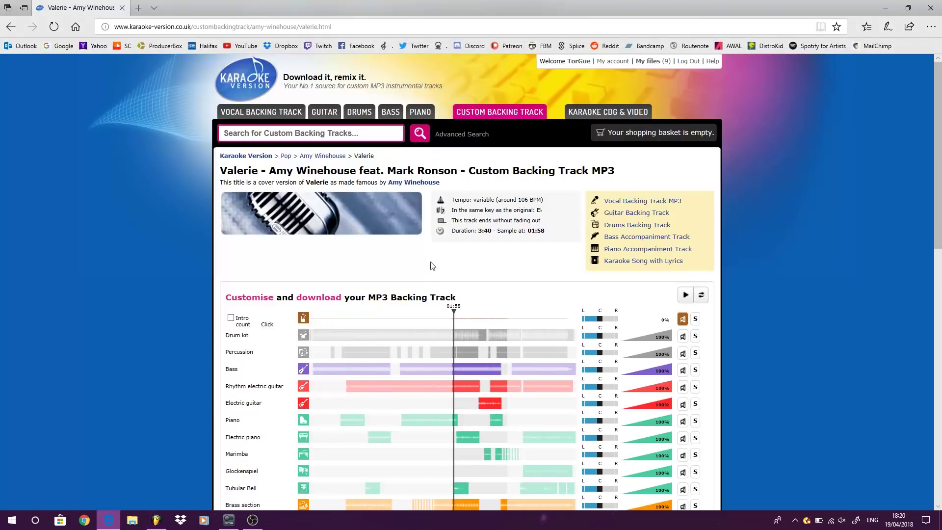
left_click(157, 524)
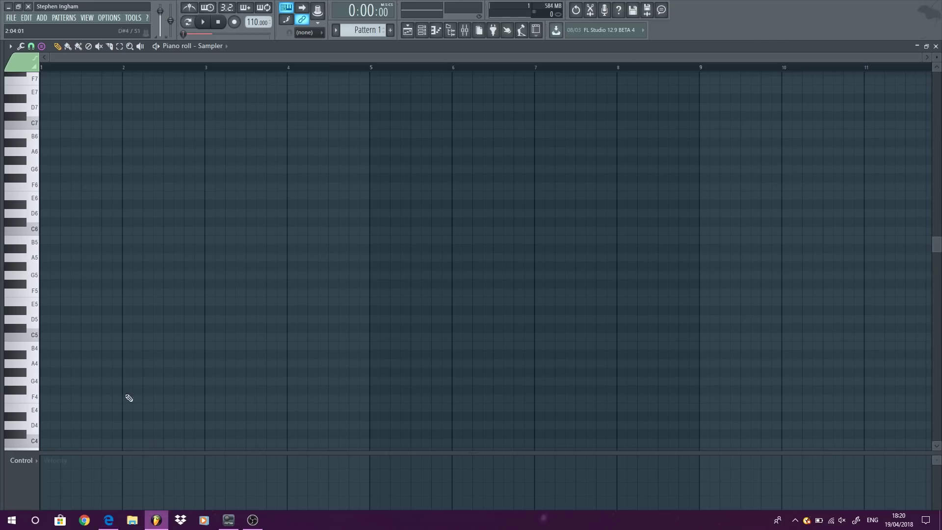
left_click(21, 315)
left_click(42, 310)
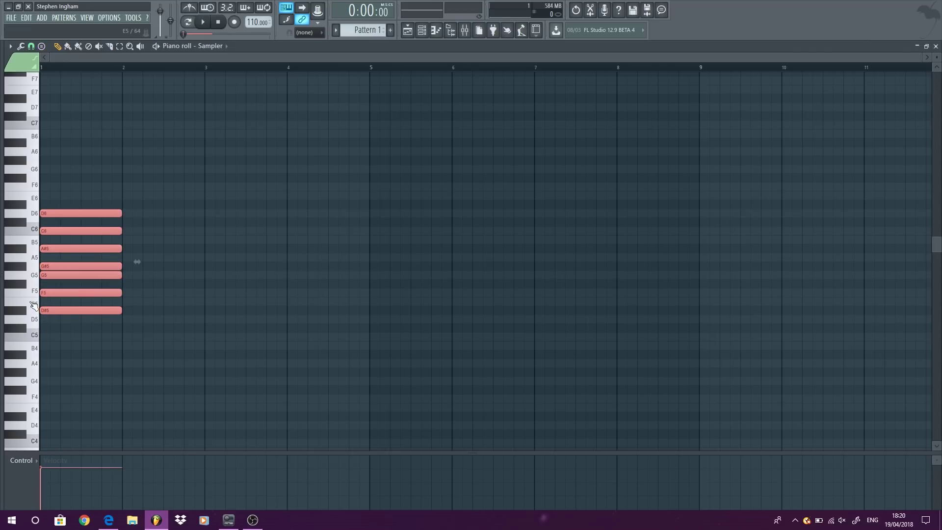
Copy the D# major scale one octave up and one octave down, and lengthen all its notes to five bars
left_click_drag(121, 212, 202, 212)
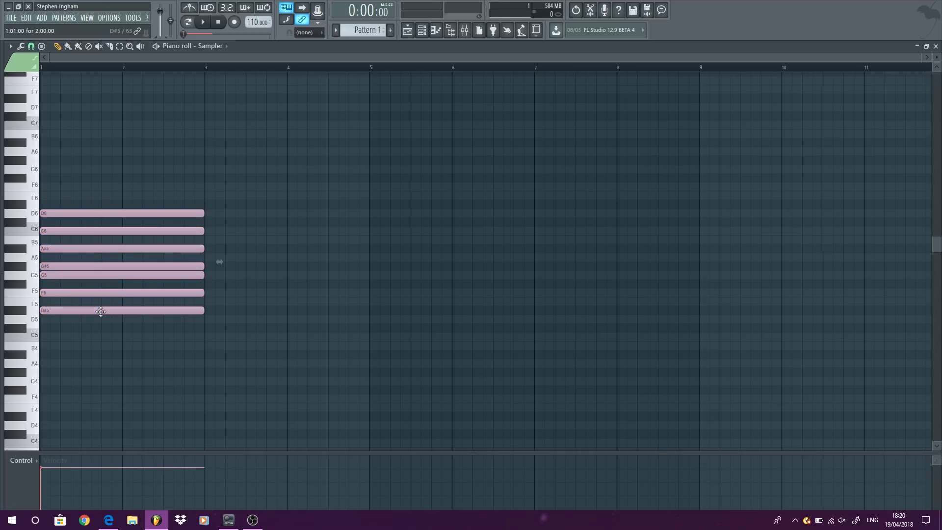
left_click_drag(100, 310, 93, 204)
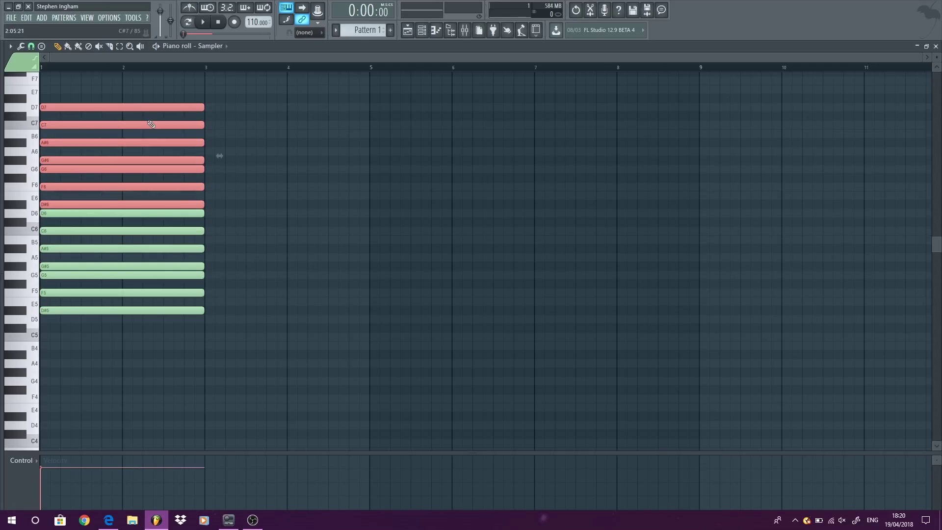
left_click_drag(149, 104, 111, 315)
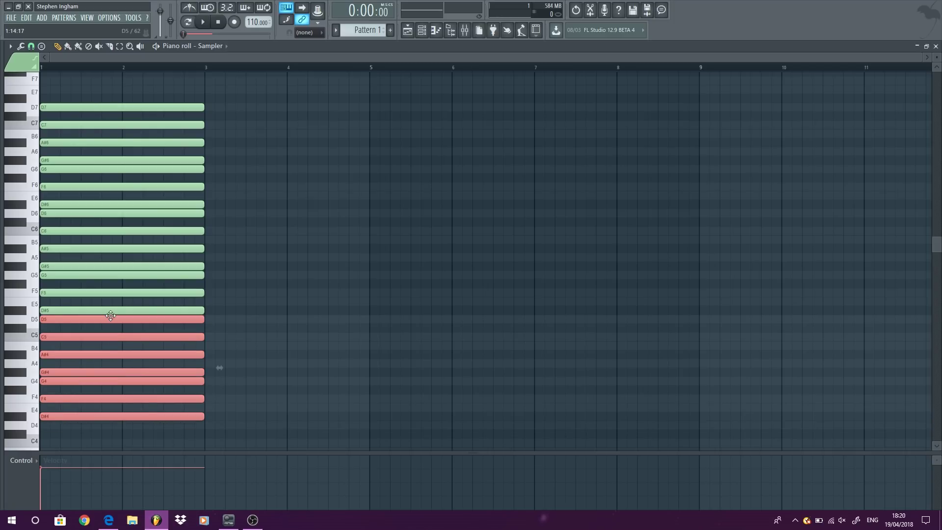
key("ctrl+a")
left_click_drag(204, 105, 450, 104)
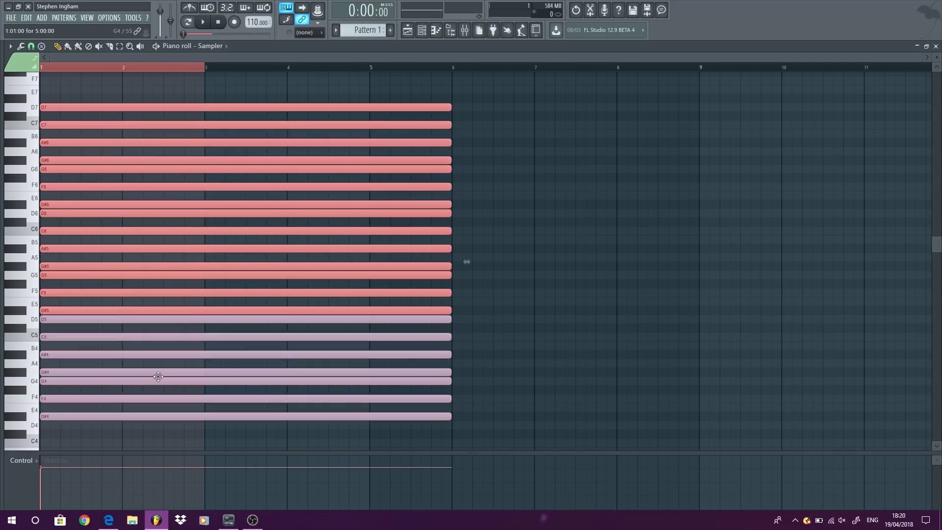
Leave the Sampler's piano roll and open the TruePianos piano roll over the ghosted scale
key("F7")
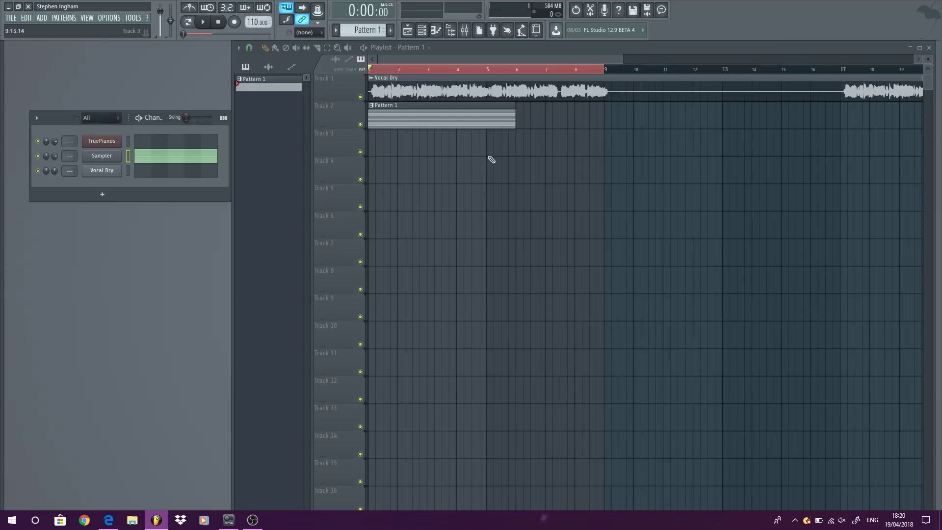
right_click(105, 146)
left_click(141, 143)
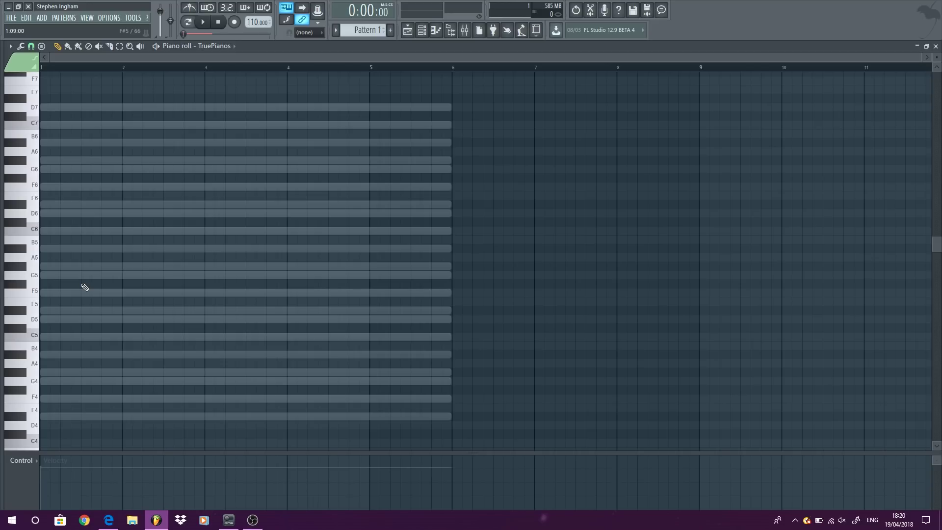
Build a five-bar D# major chord on D#5, G5 and A#5, auditioning keys on the piano keyboard
left_click(45, 311)
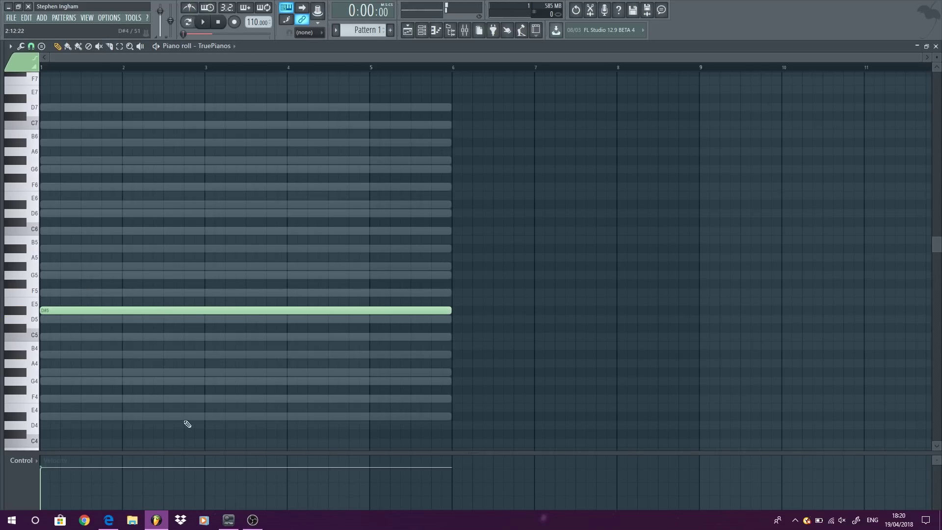
left_click(24, 310)
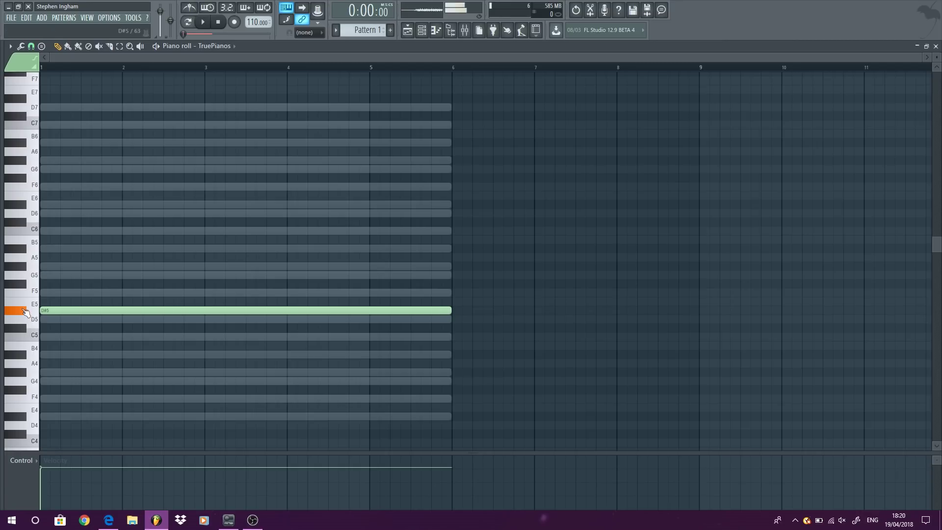
left_click(32, 305)
left_click(32, 276)
left_click(33, 257)
left_click(22, 248)
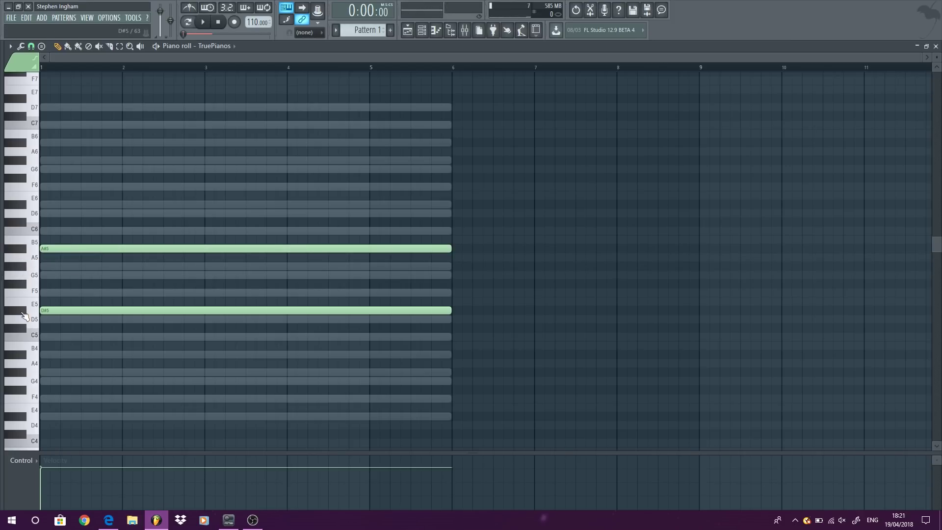
left_click(24, 313)
left_click(38, 293)
left_click(36, 293)
left_click(36, 277)
left_click(45, 276)
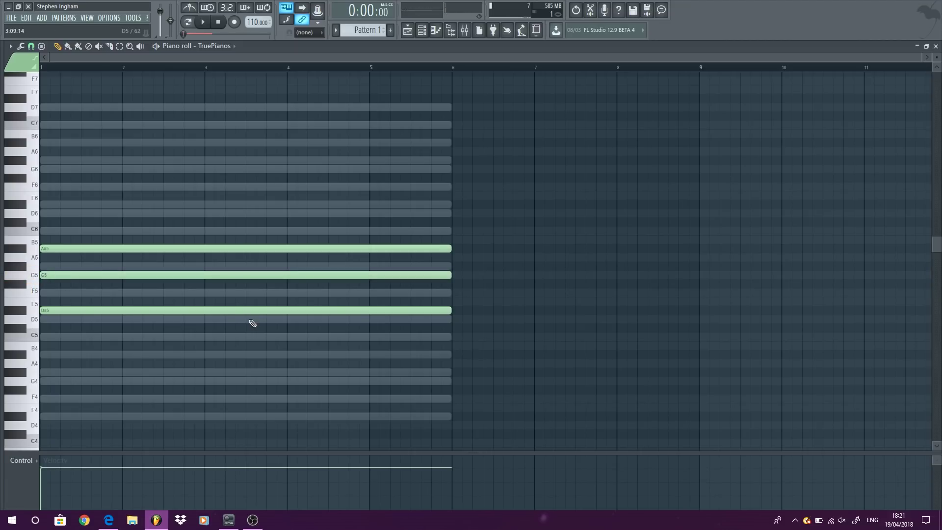
Play back the D# major chord and shorten its three notes to one bar
left_click(203, 21)
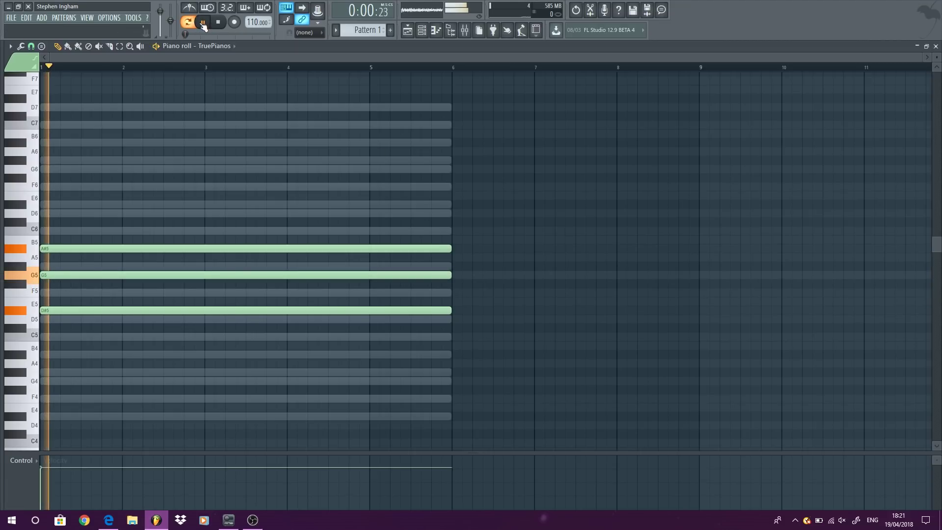
scroll(147, 277, "down", 4)
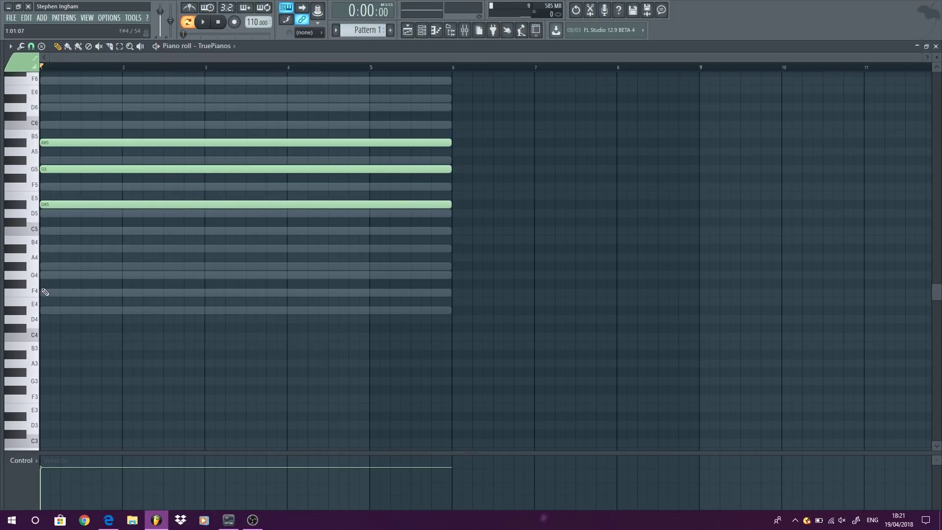
scroll(110, 161, "up", 2)
key("ctrl+a")
left_click_drag(448, 194, 120, 202)
Copy the chord into bar 2 as F5, G#5 and C6, and into bar 3 as C5, D#5 and G5
left_click_drag(53, 257, 141, 239)
left_click(254, 206)
left_click_drag(167, 204, 170, 213)
left_click_drag(245, 253, 154, 148)
left_click_drag(128, 241, 212, 289)
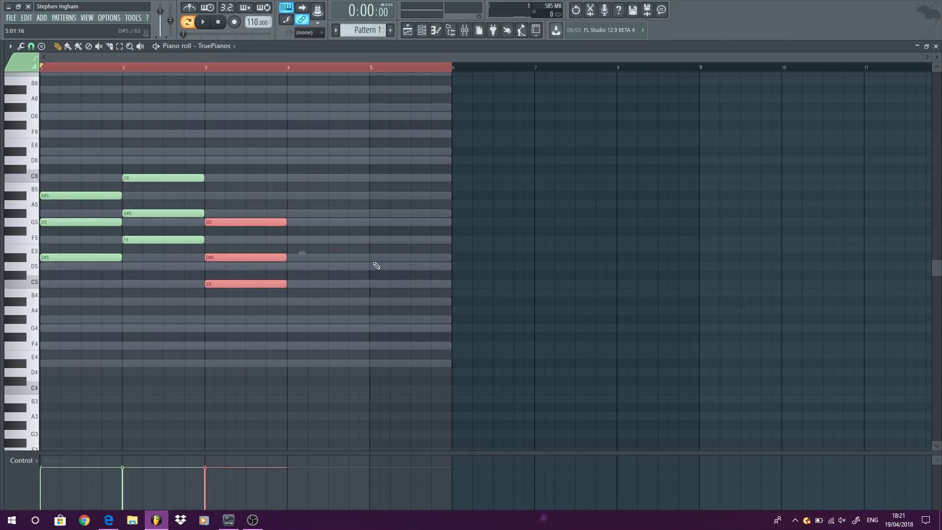
Copy the bar 3 chord into bar 4 as G#5, C6 and D#6 while the pattern plays, and stop playback
key("space")
left_click_drag(319, 322, 221, 200)
left_click_drag(223, 283, 305, 177, "shift")
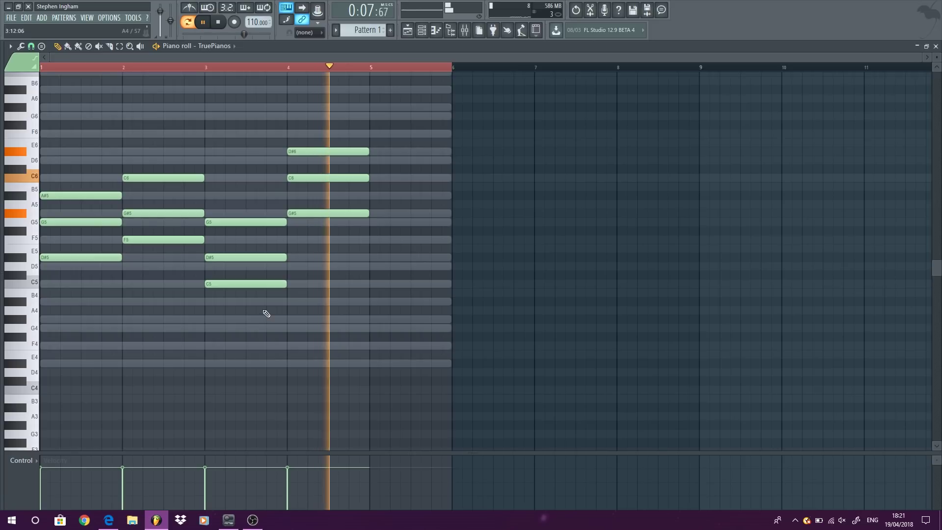
key("space")
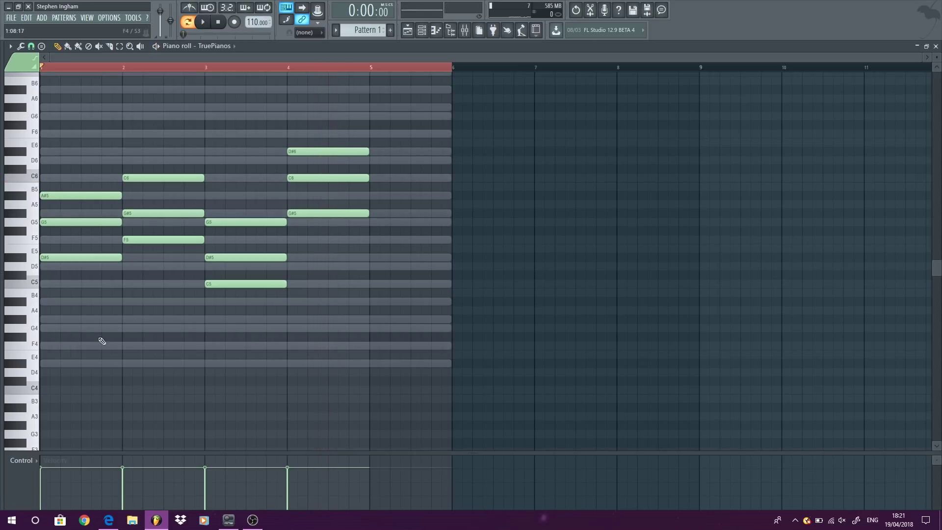
Add one-bar root notes D#4, F4, C4 and G#4 under the four chords and play back the progression
left_click(49, 363)
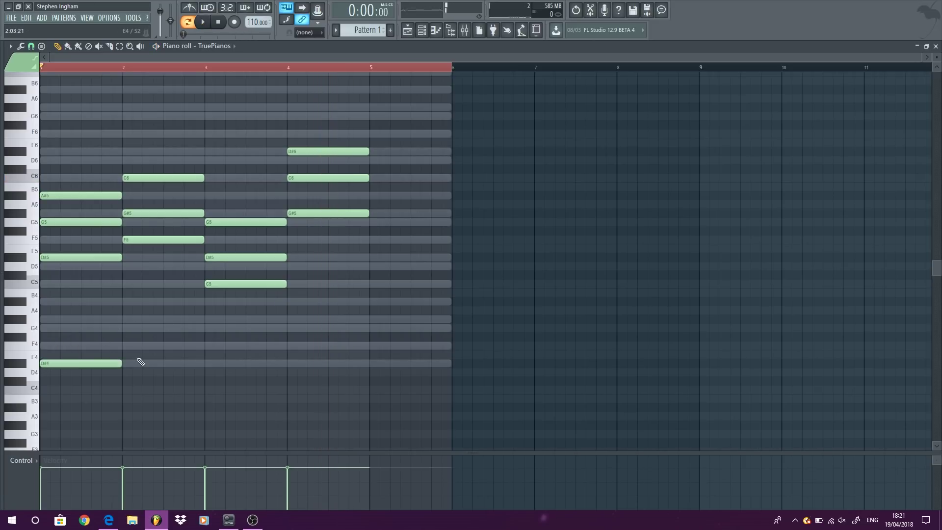
left_click(127, 346)
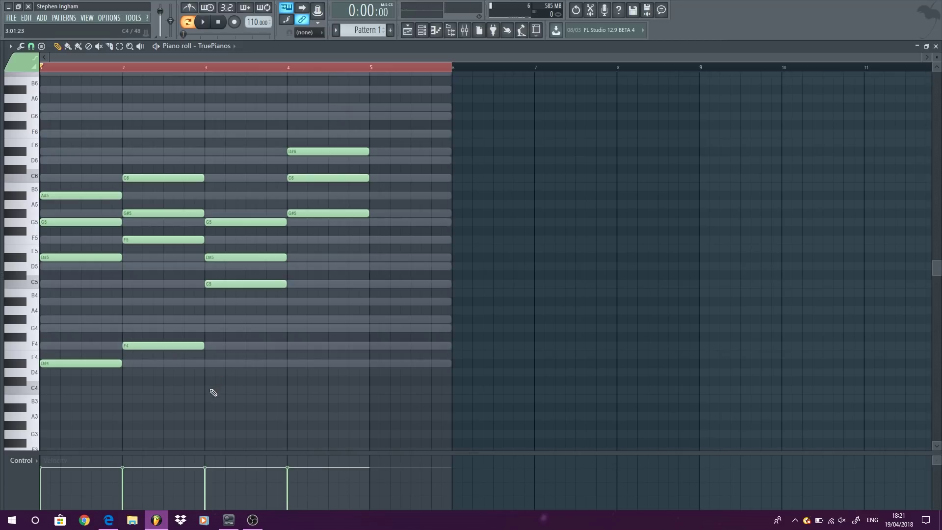
left_click(211, 390)
left_click(293, 320)
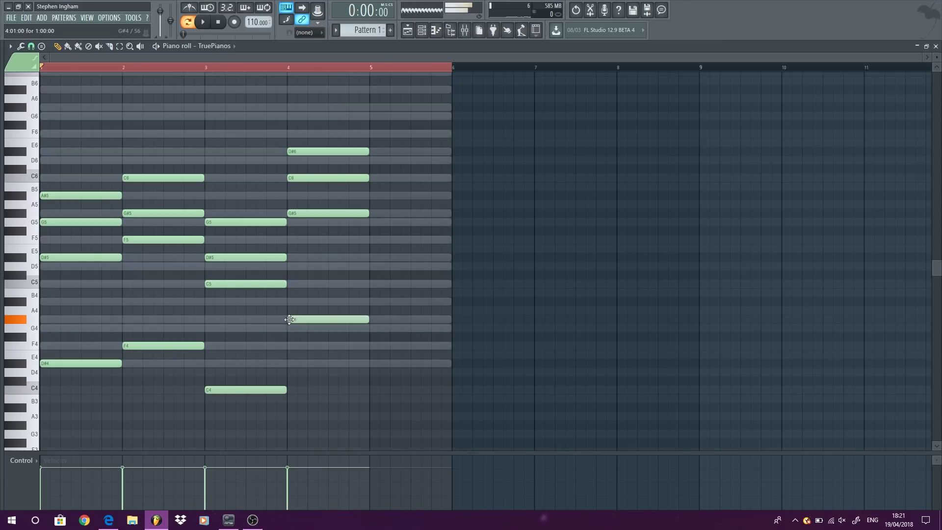
key("space")
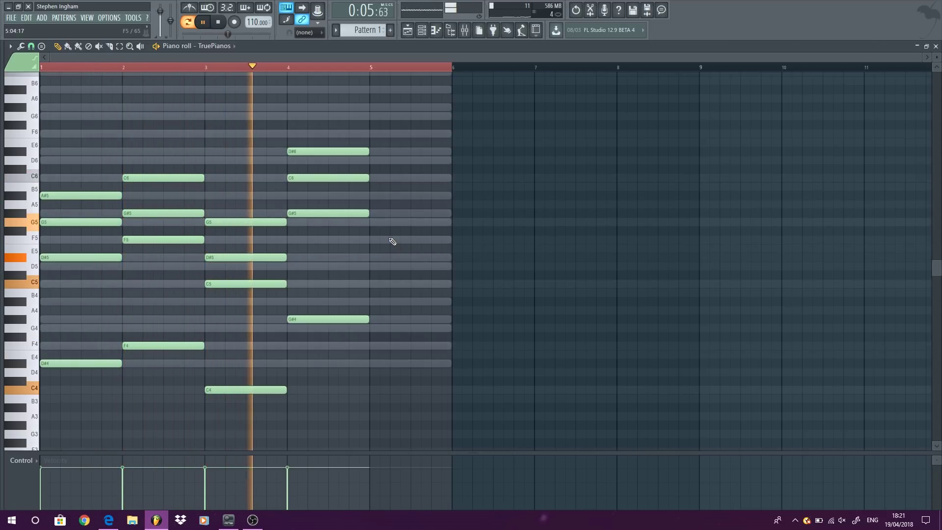
key("space")
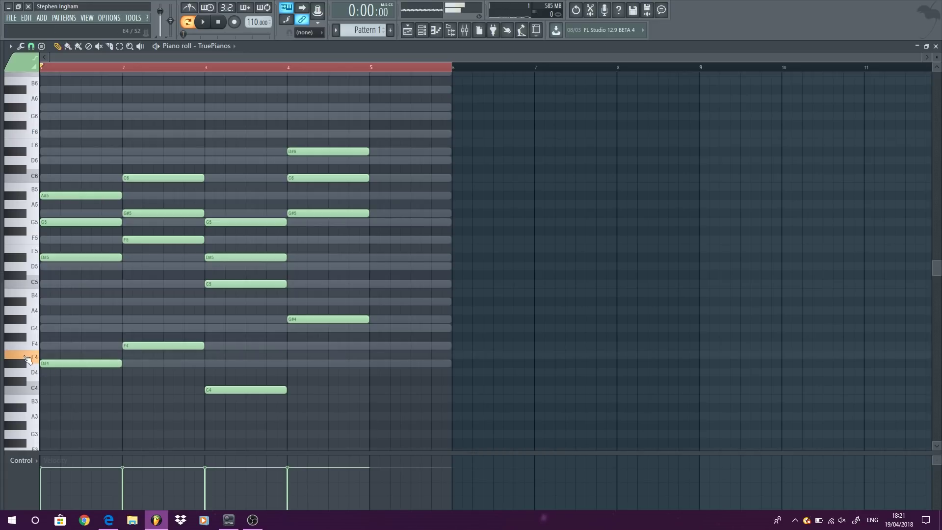
Leave the TruePianos piano roll and open the Sampler's piano roll
mouse_move(78, 385)
left_mouse_down()
mouse_move(317, 127)
mouse_move(290, 390)
mouse_move(174, 368)
left_mouse_up()
left_click(935, 46)
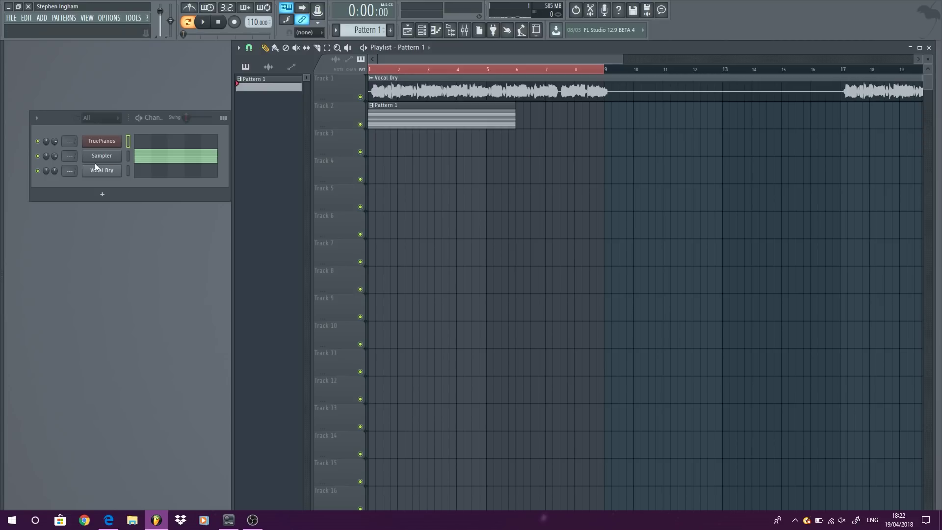
right_click(121, 155)
left_click(142, 153)
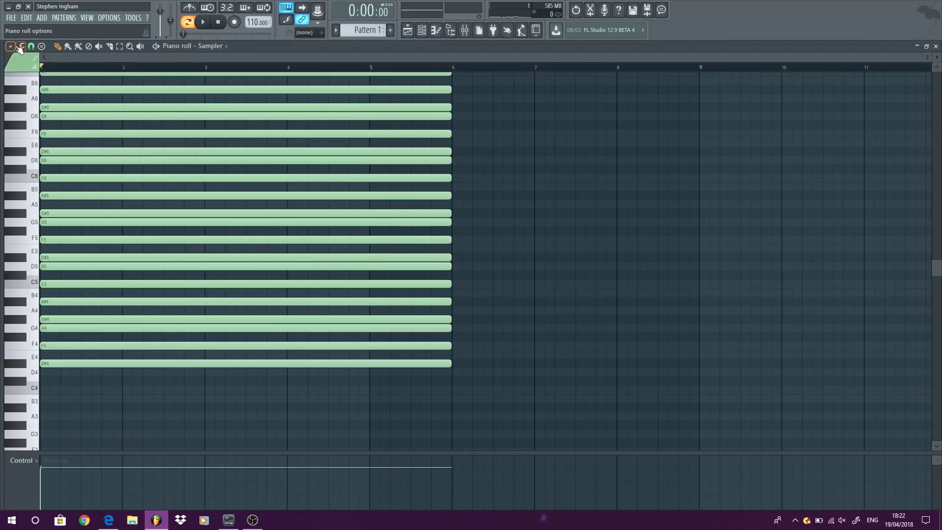
Review the available Stamp scales and chords, including the advanced chord types, and close the Sampler's piano roll
left_click(10, 46)
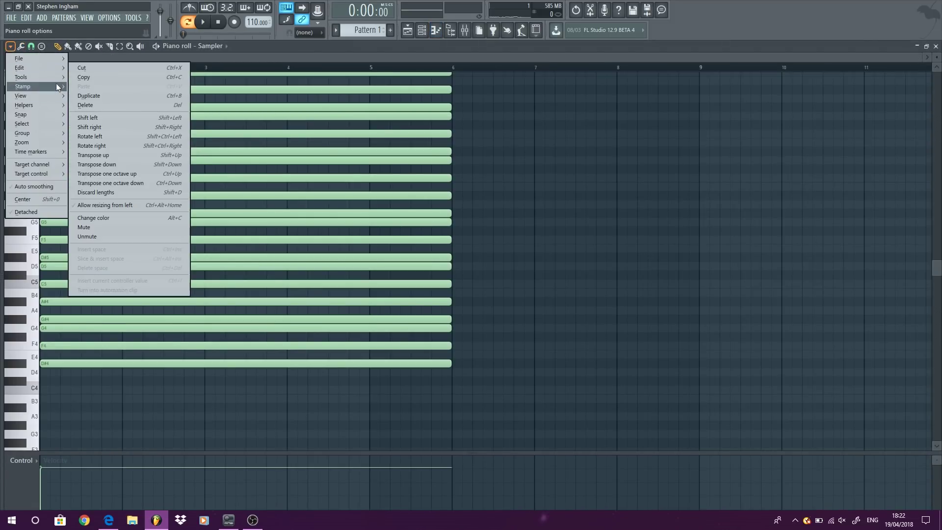
mouse_move(56, 86)
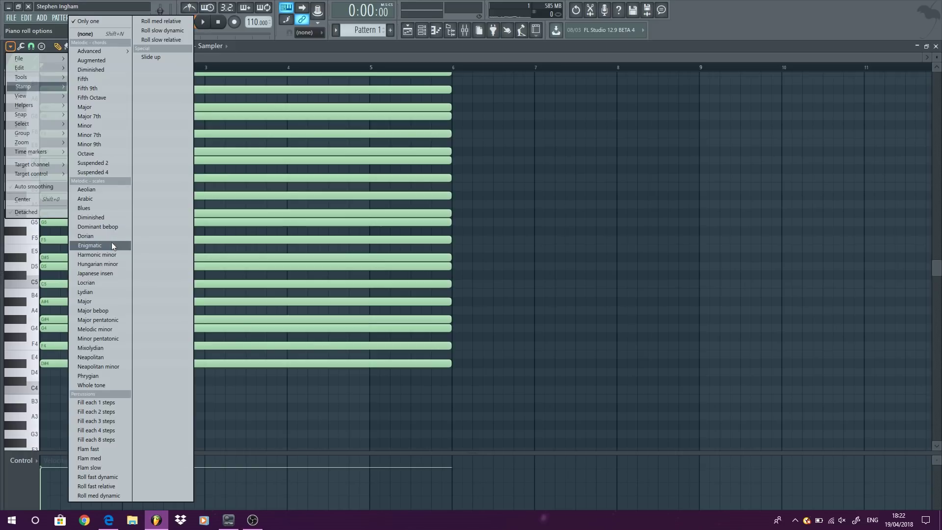
mouse_move(128, 50)
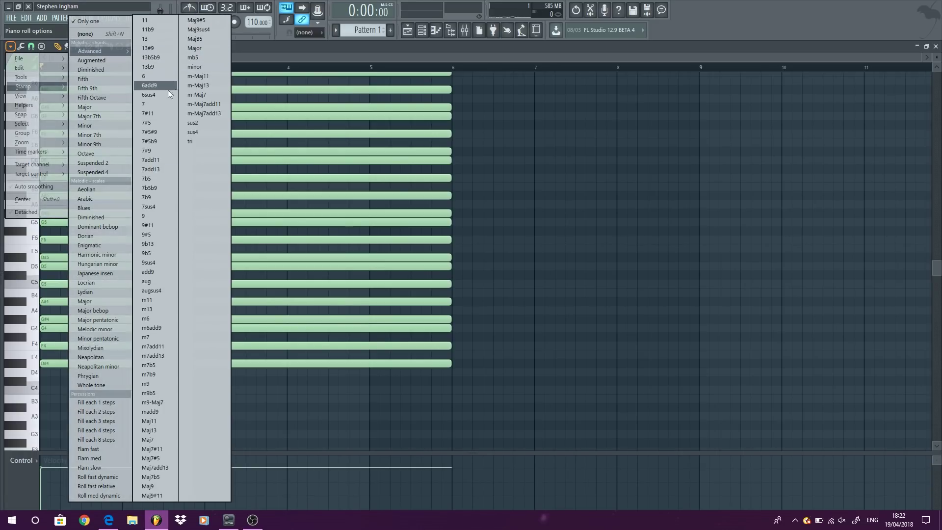
left_click(587, 53)
scroll(564, 162, "up", 3)
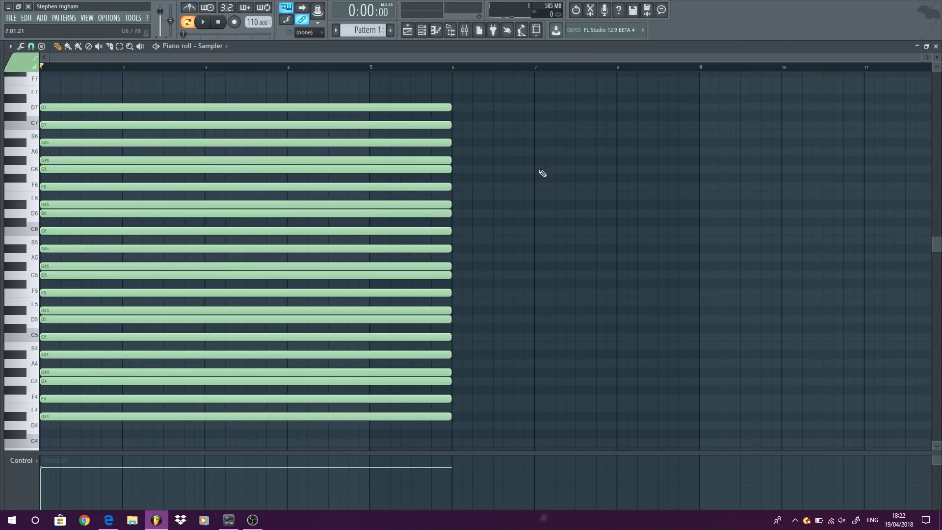
left_click(935, 46)
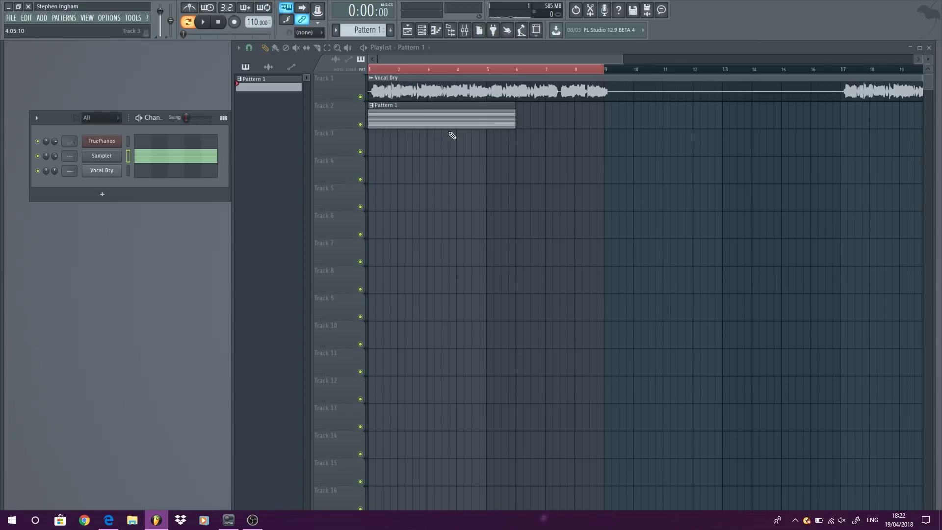